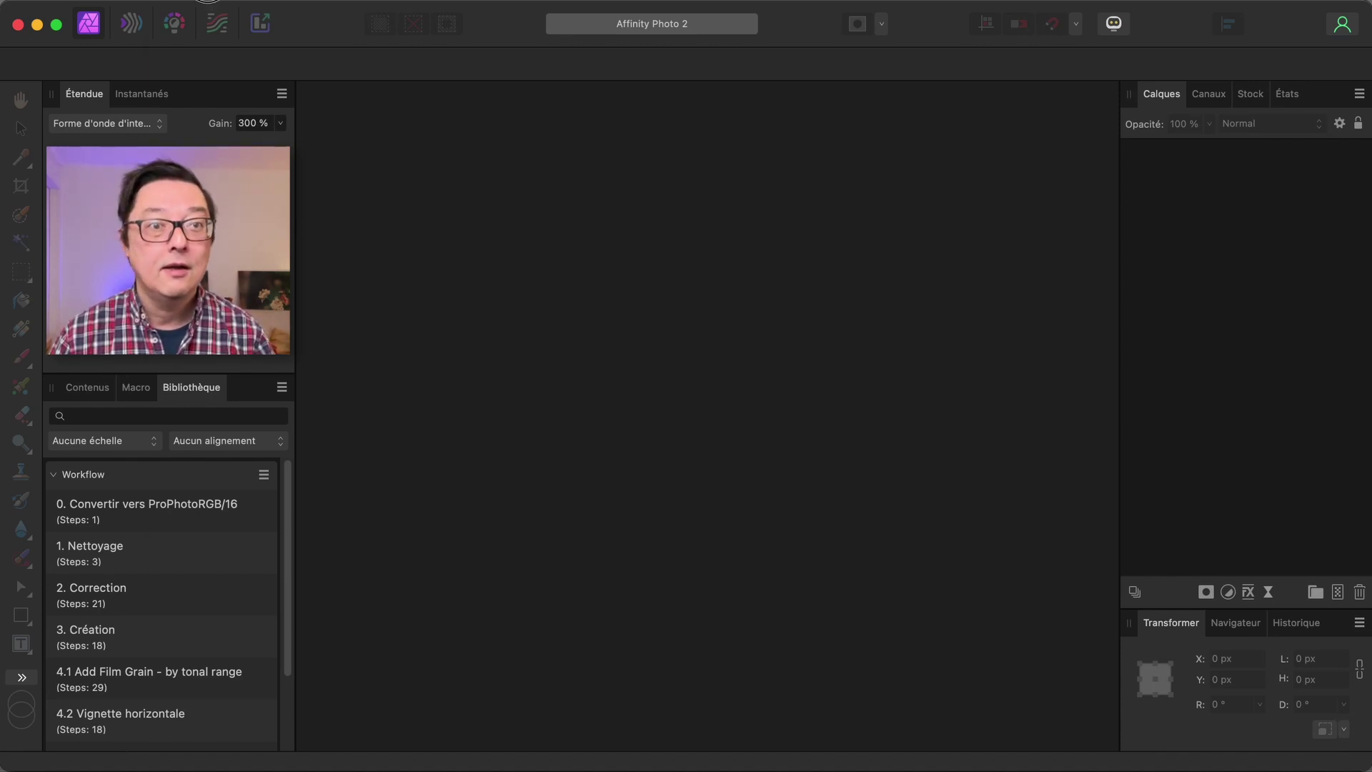
Start a new panorama using the six photos img_7120.jpg through img_7125.jpg.
{"action": "left_click", "coordinate": [206, 2]}
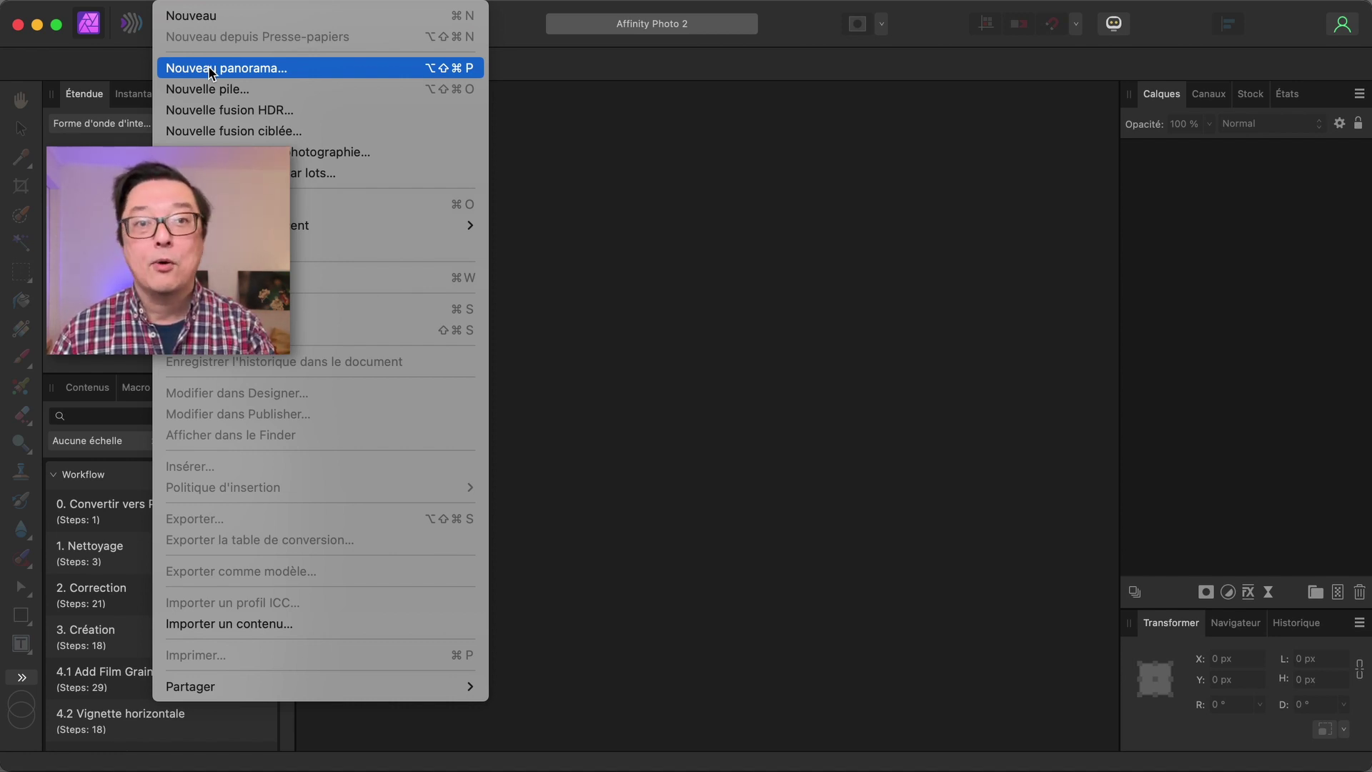
{"action": "left_click", "coordinate": [211, 68]}
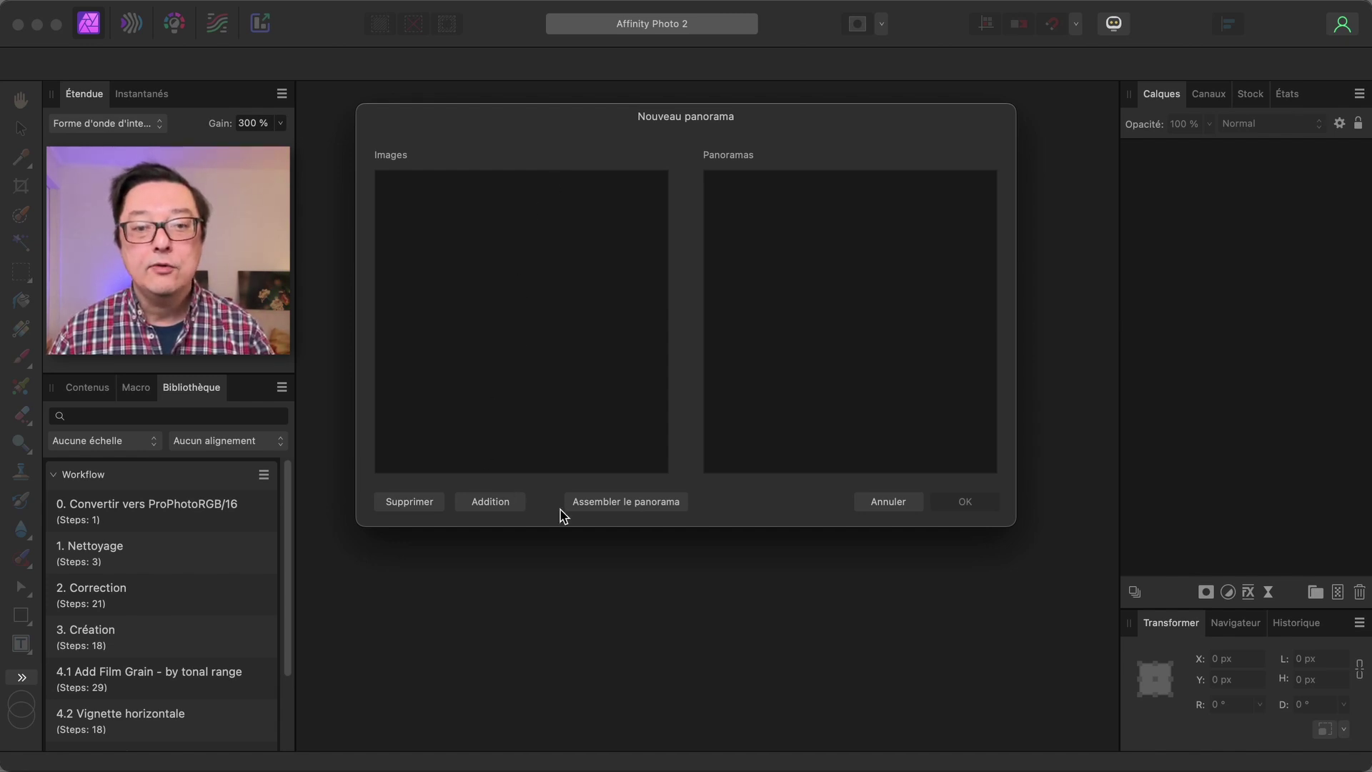
{"action": "left_click", "coordinate": [507, 506]}
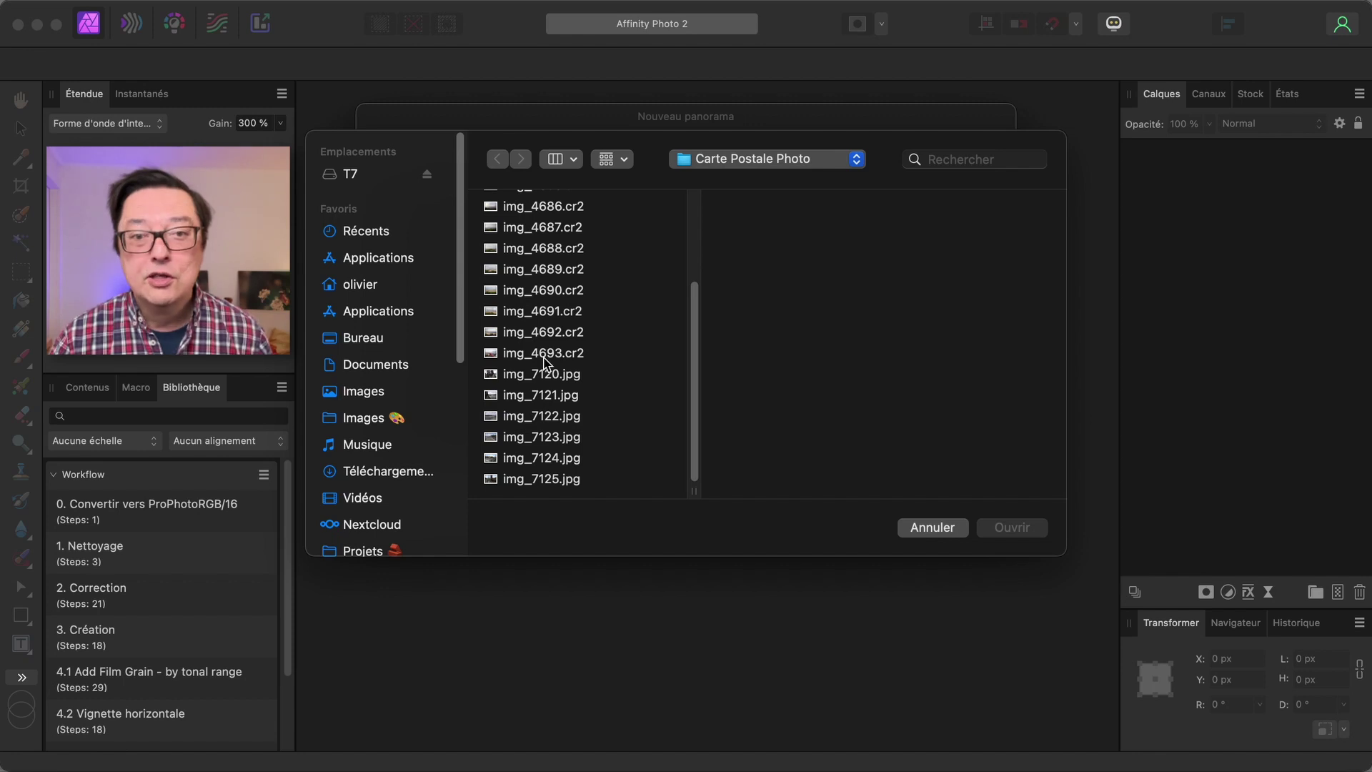
{"action": "left_click", "coordinate": [579, 378]}
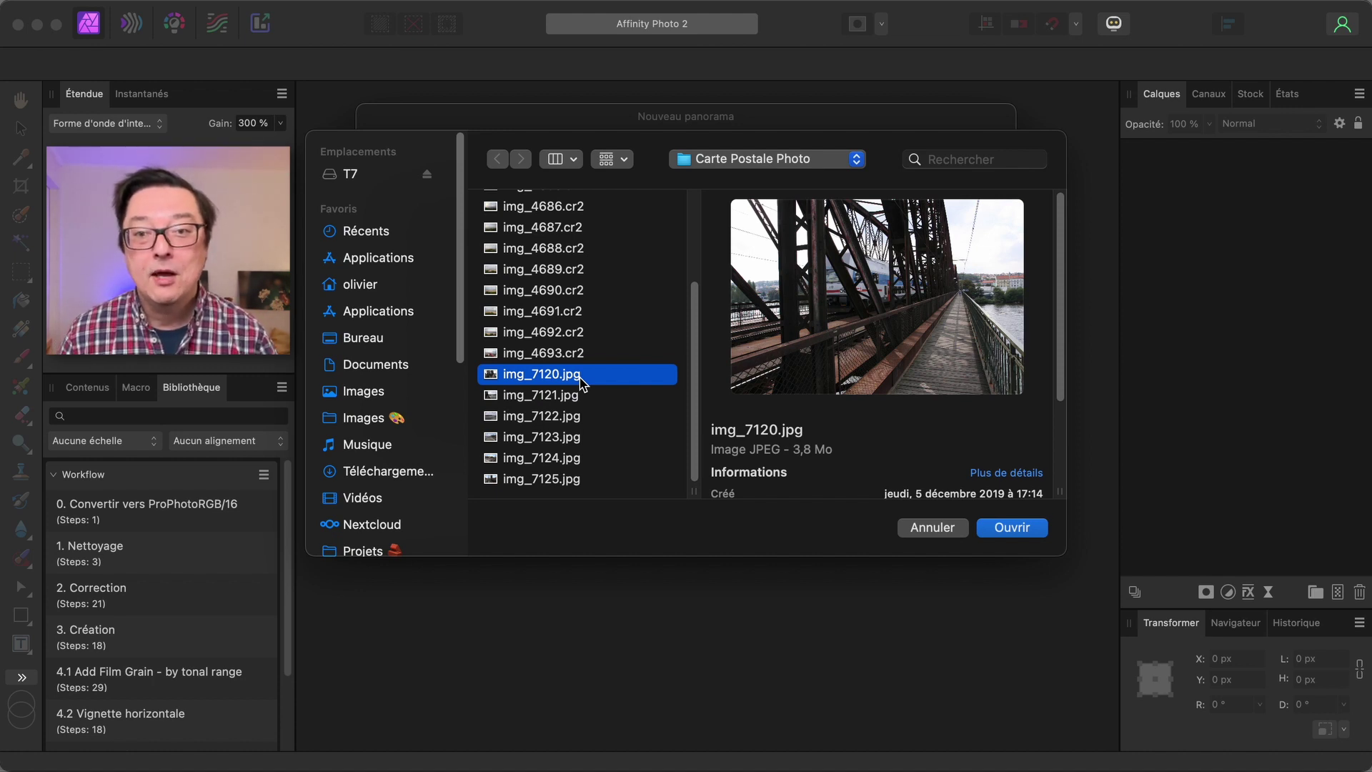
{"action": "key", "text": "Down"}
{"action": "key", "text": "Down"}
{"action": "key", "text": "Down"}
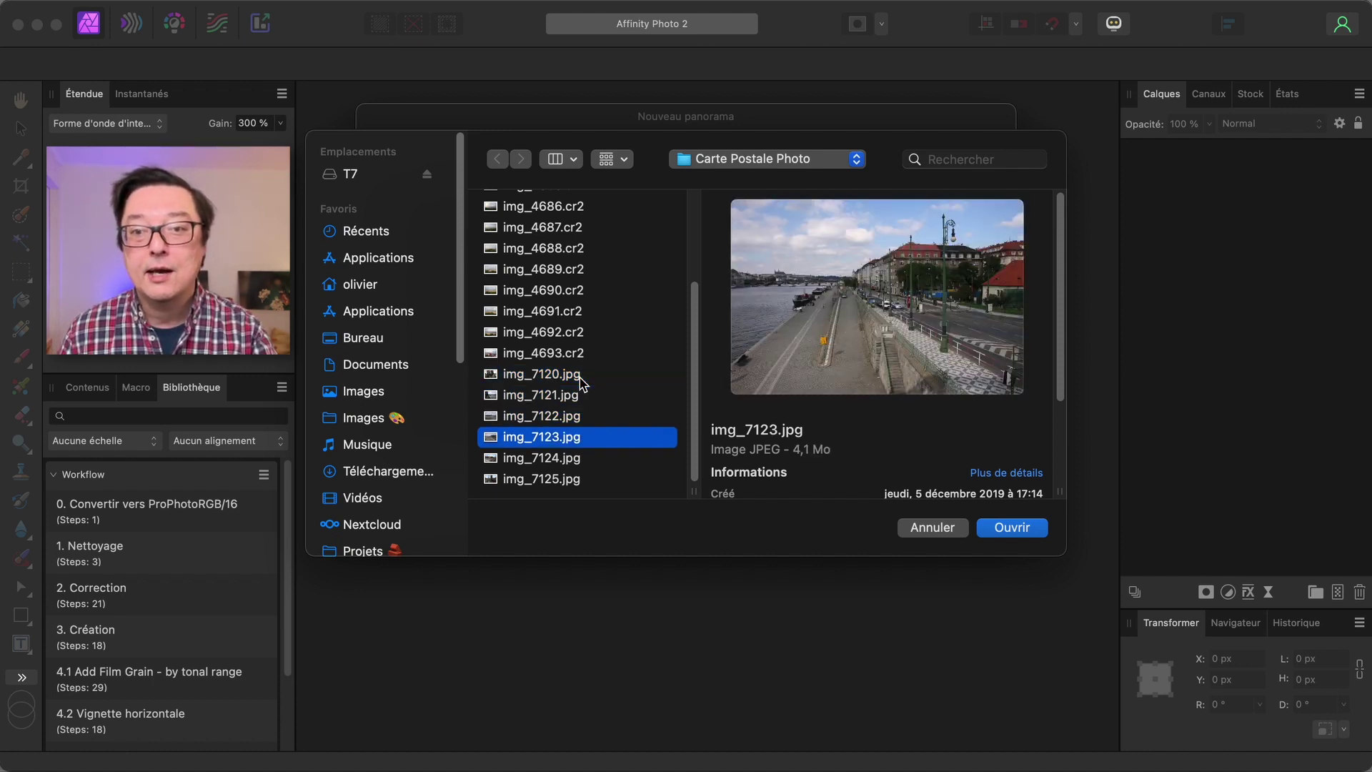
{"action": "key", "text": "Down"}
{"action": "key", "text": "Down"}
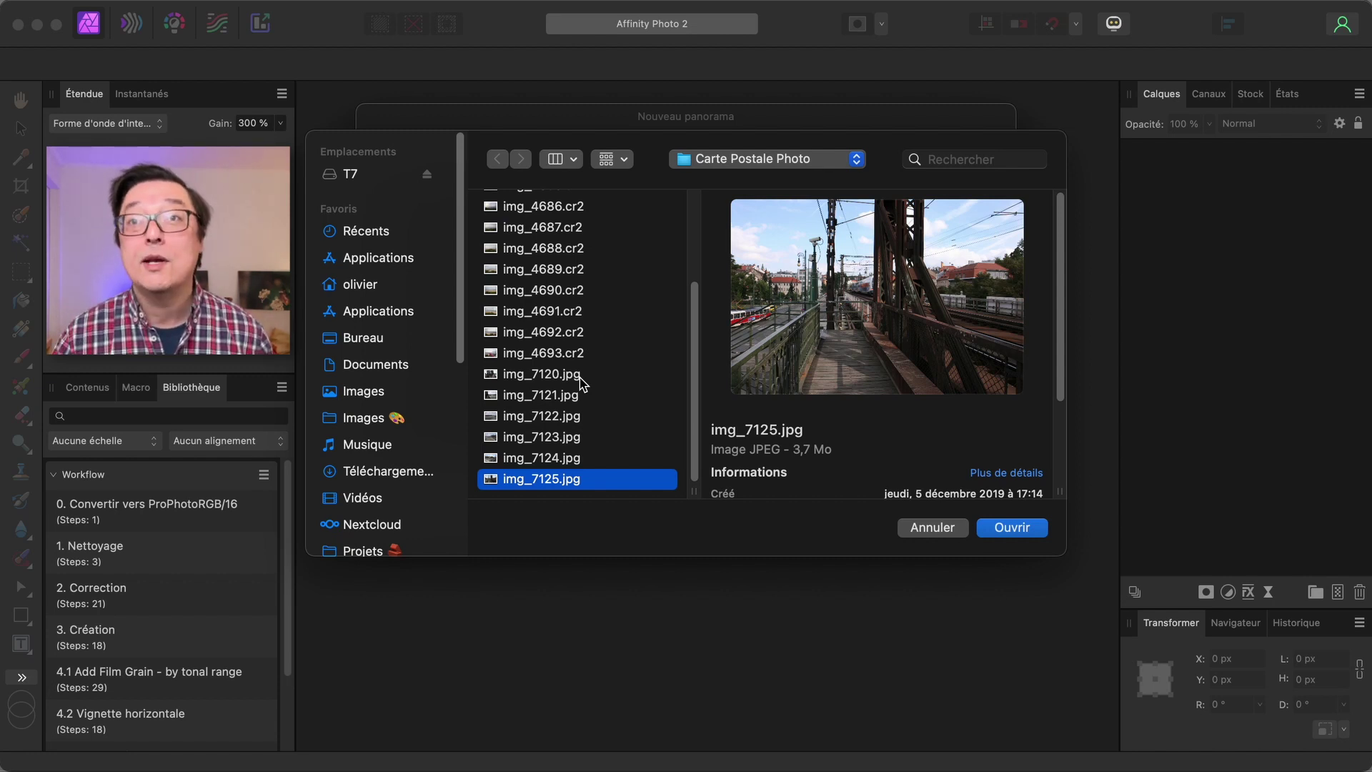
{"action": "left_click", "coordinate": [581, 382], "text": "shift"}
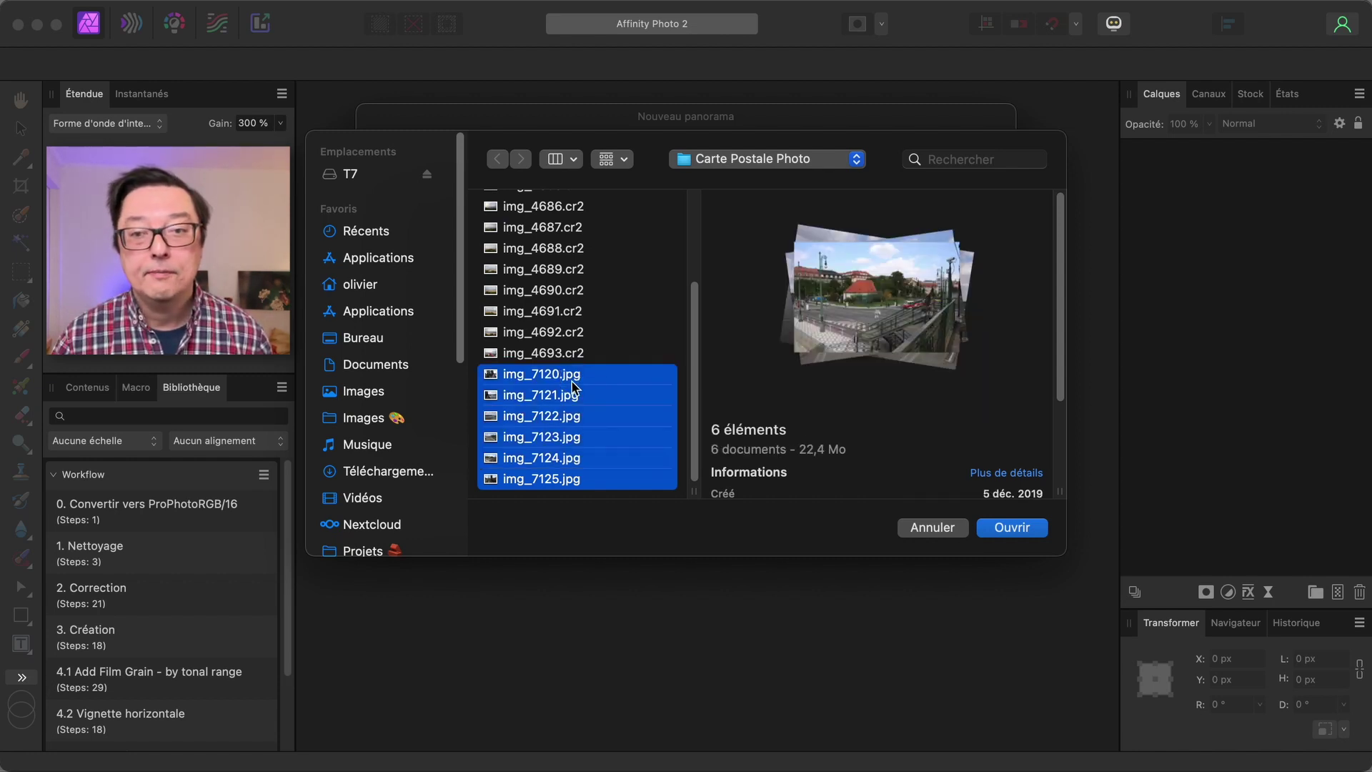
{"action": "left_click", "coordinate": [1013, 530]}
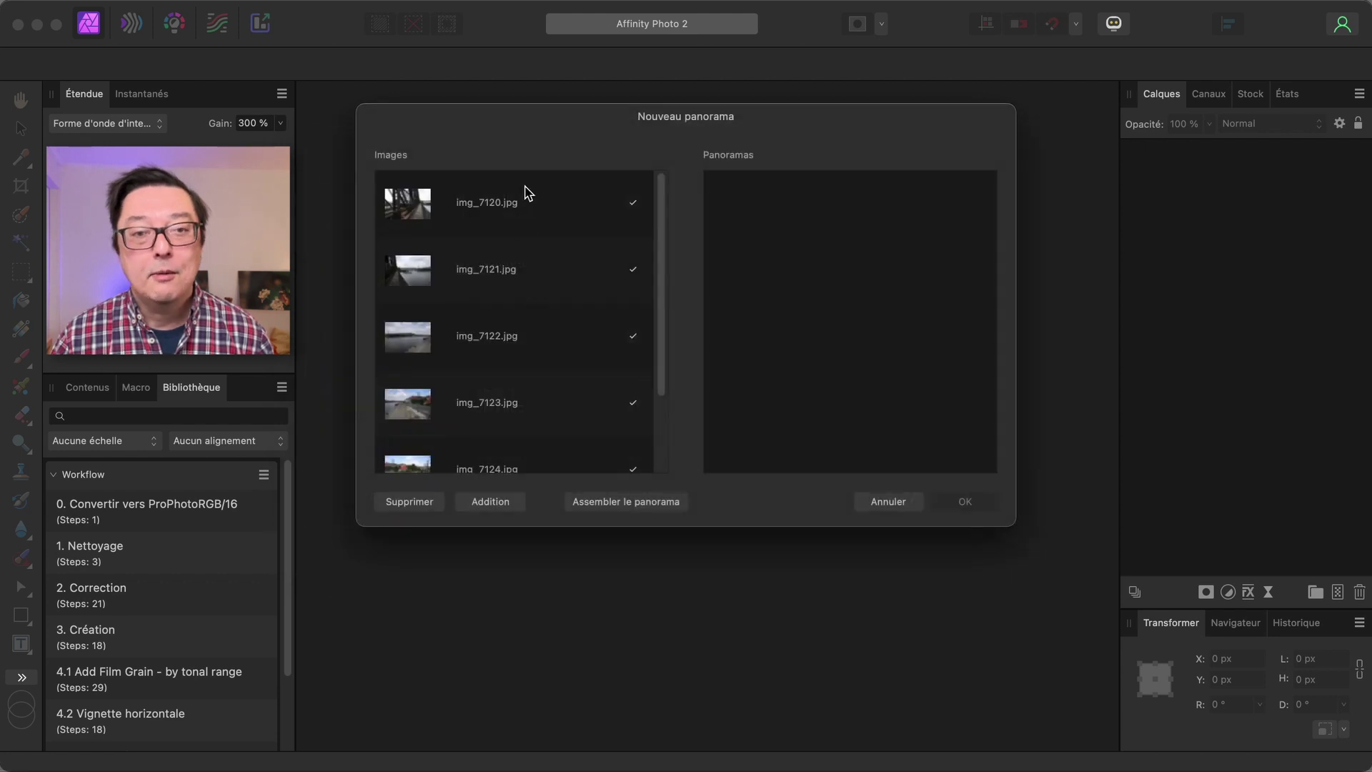
Toggle img_7123.jpg's inclusion and stitch the six photos into a panorama preview.
{"action": "scroll", "coordinate": [516, 268], "scroll_direction": "down", "scroll_amount": 3}
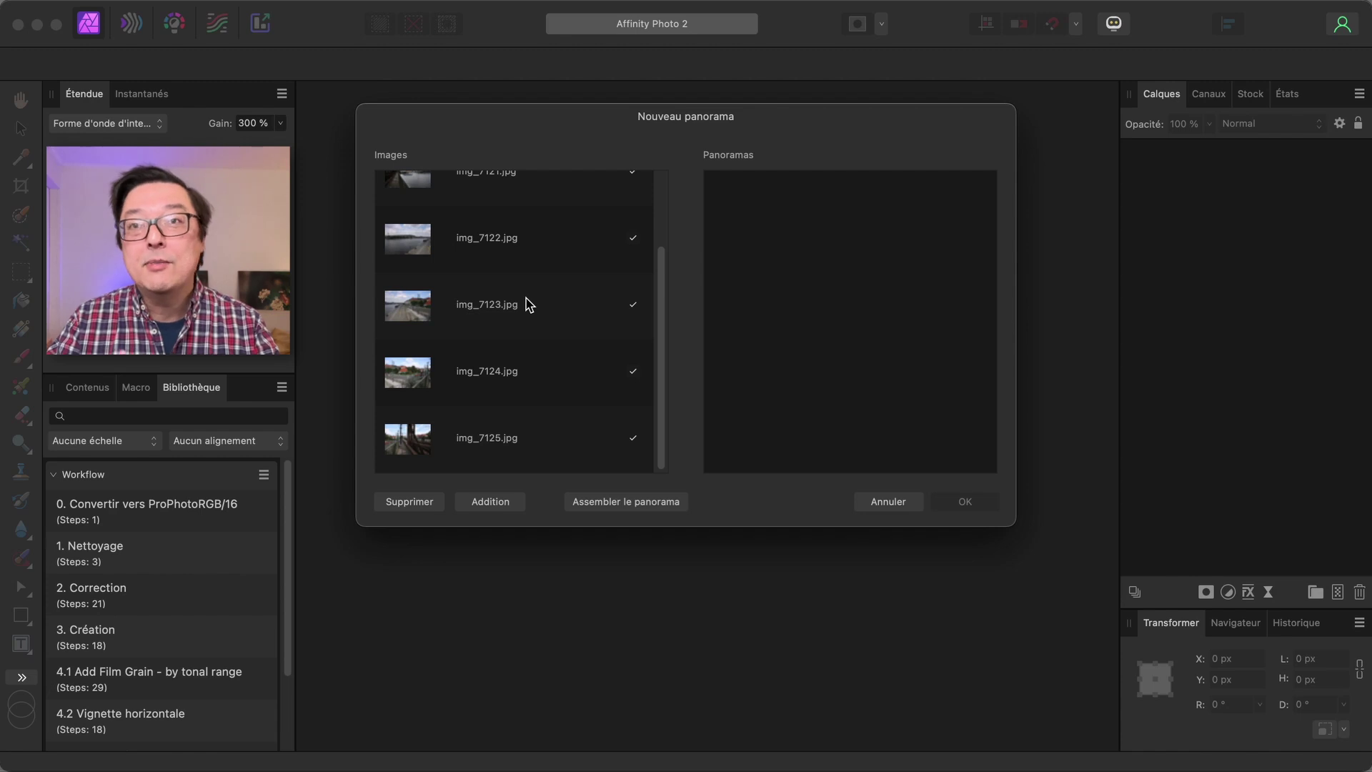
{"action": "left_click", "coordinate": [632, 308]}
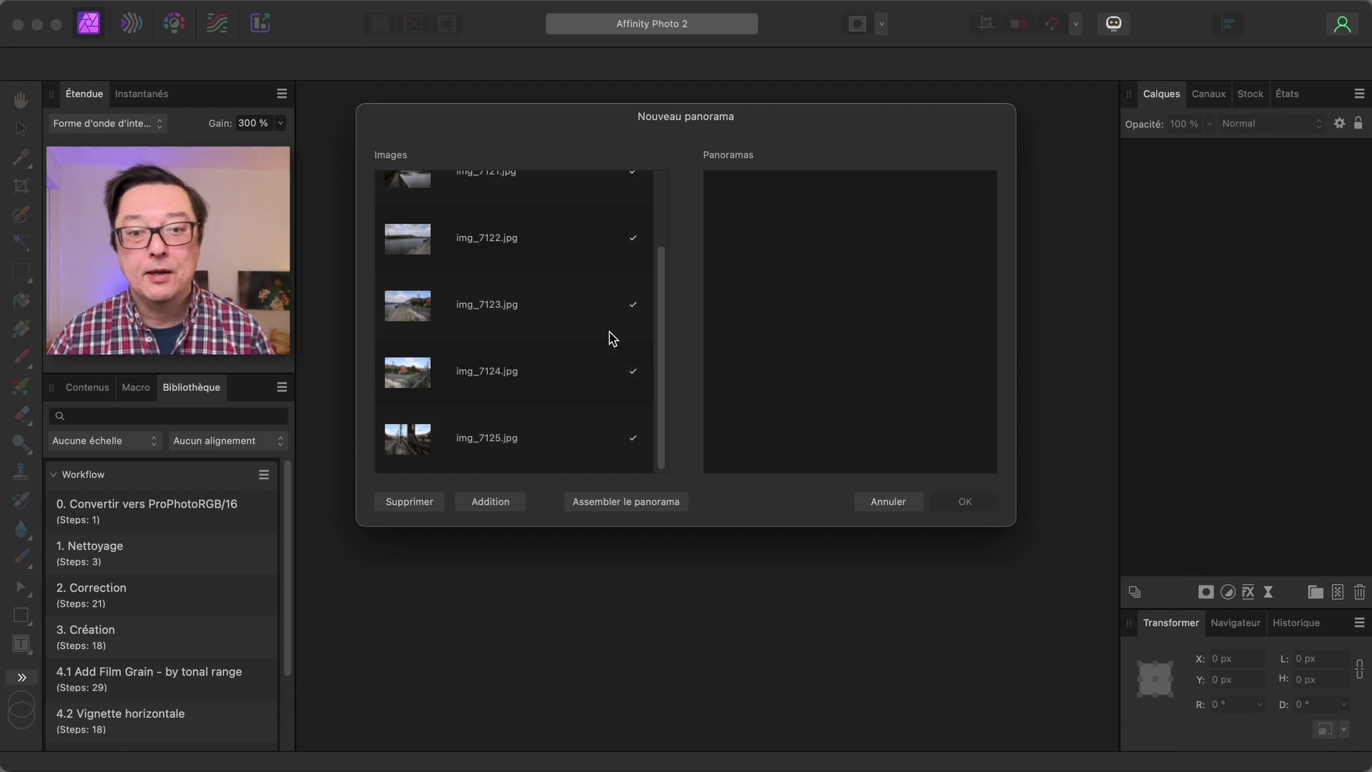
{"action": "left_click", "coordinate": [657, 504]}
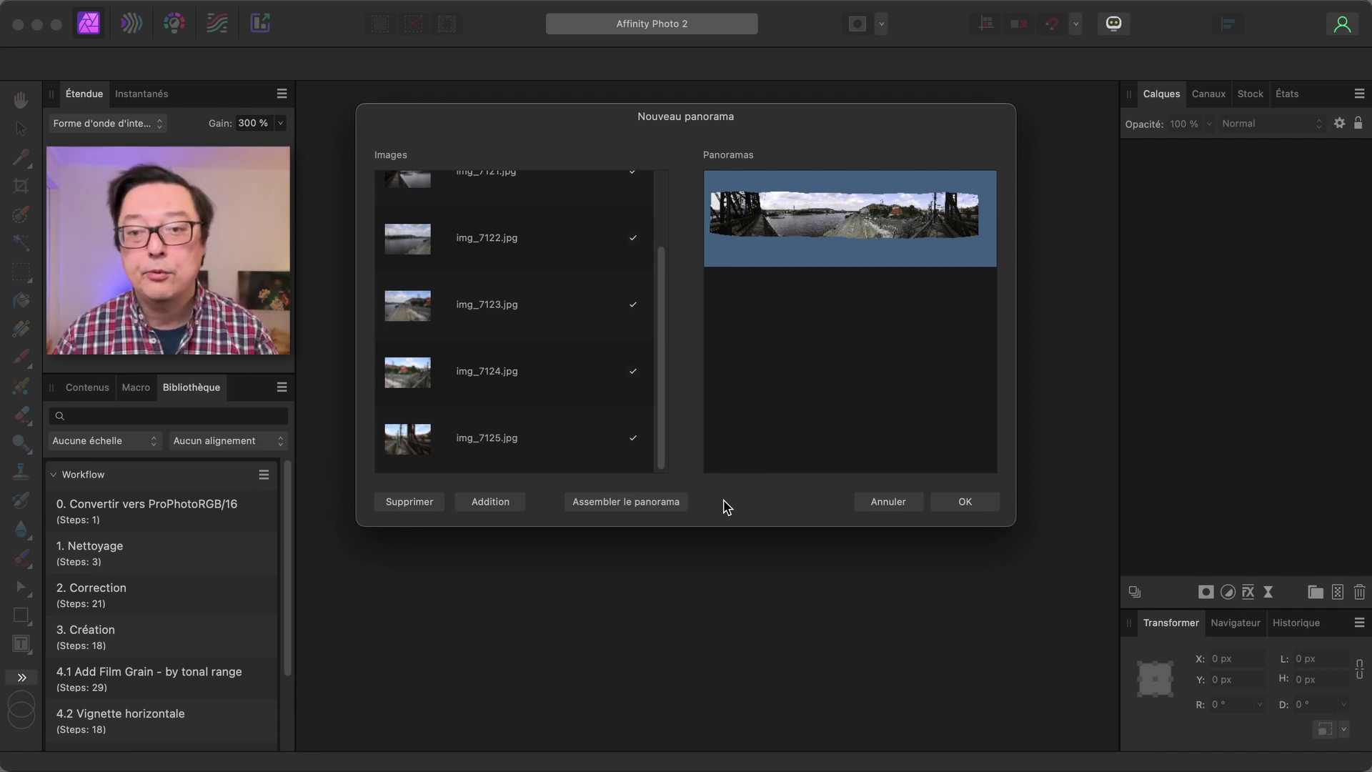
Accept the stitched panorama and view it at 100% actual pixel size.
{"action": "left_click", "coordinate": [976, 507]}
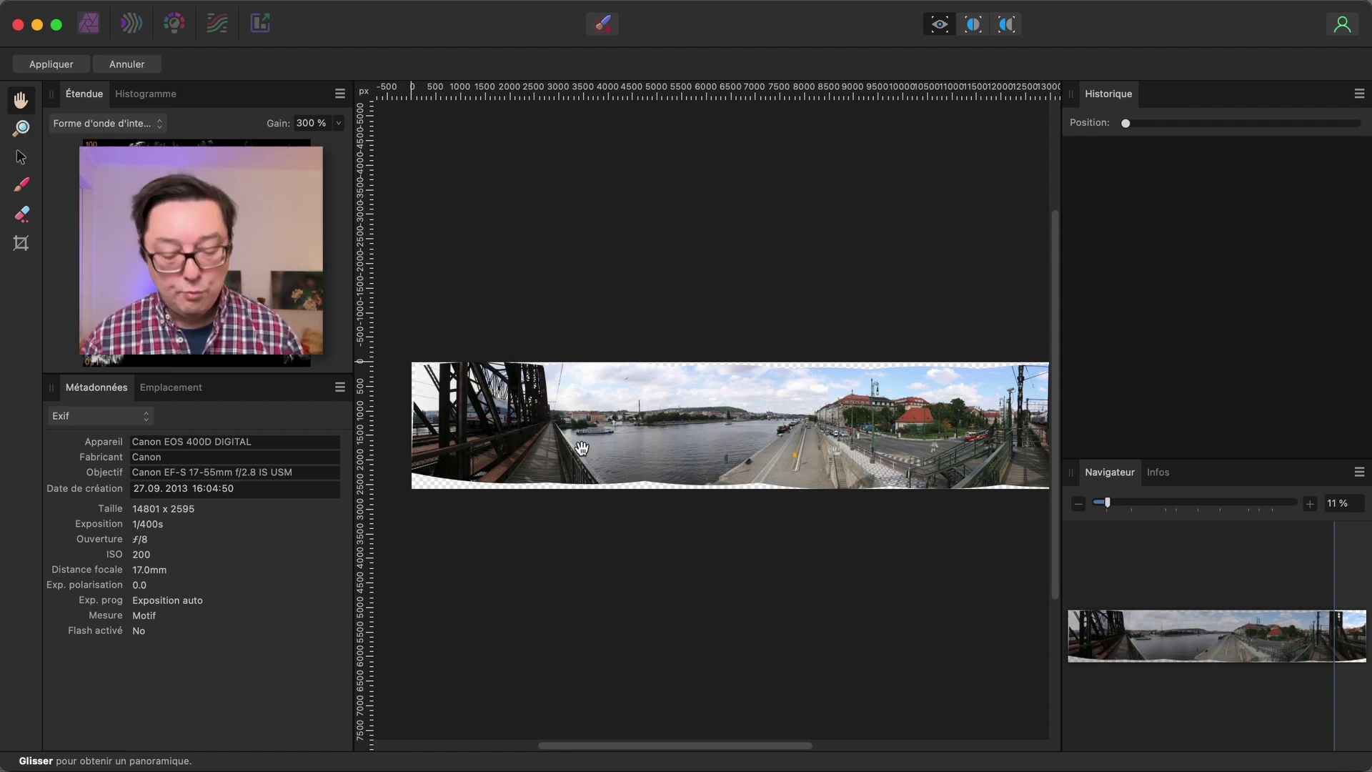
{"action": "key", "text": "super+1"}
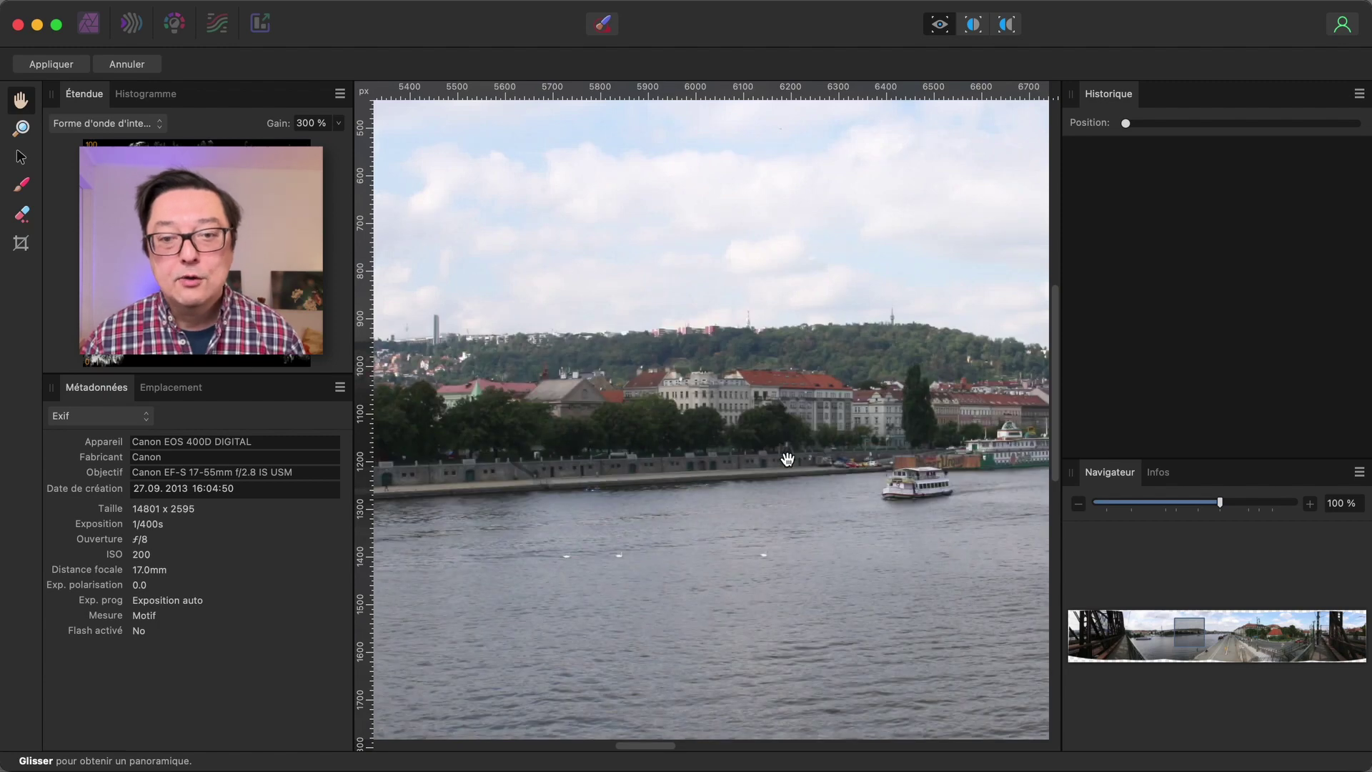
{"action": "left_click_drag", "start_coordinate": [819, 456], "coordinate": [684, 437]}
Pan across the panorama's full width, ending on the stairway below the tram.
{"action": "scroll", "coordinate": [786, 457], "scroll_direction": "right", "scroll_amount": 15}
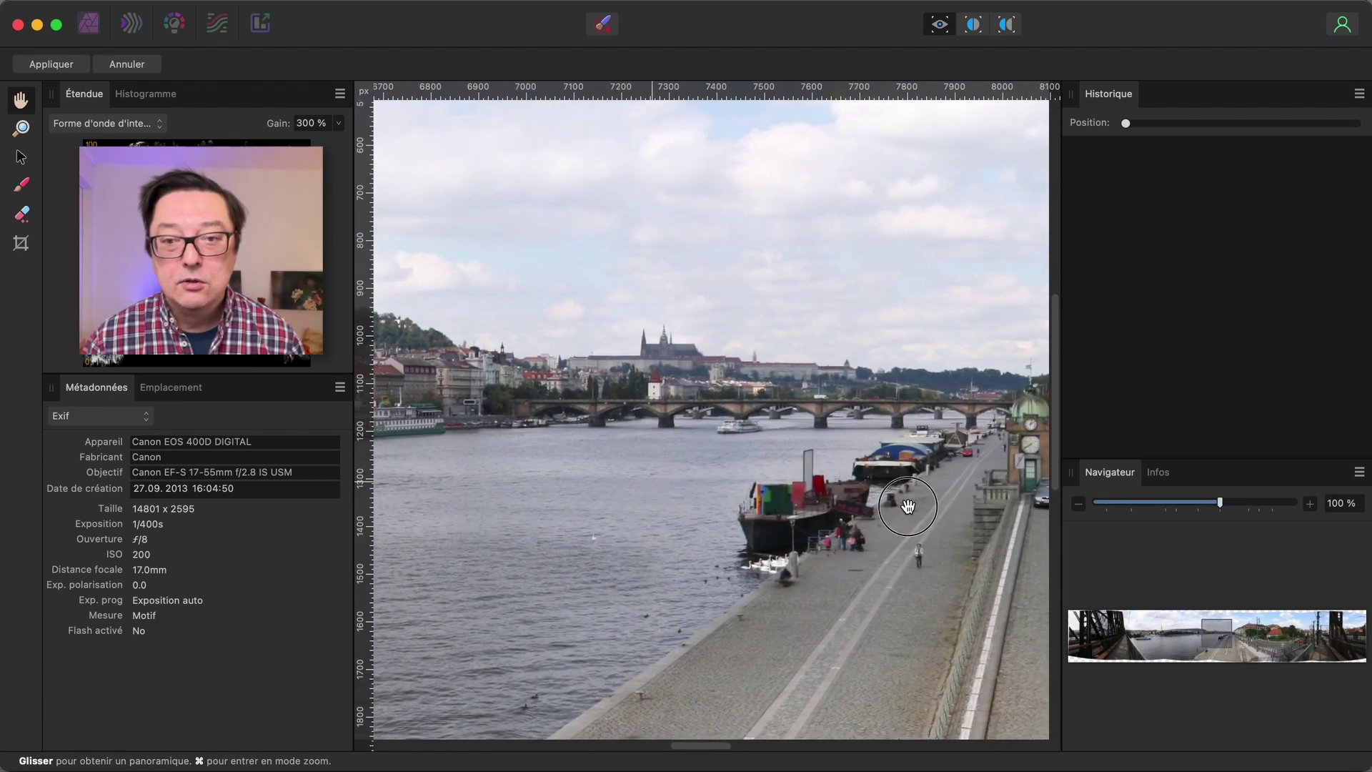
{"action": "scroll", "coordinate": [794, 575], "scroll_direction": "right", "scroll_amount": 15}
{"action": "scroll", "coordinate": [858, 522], "scroll_direction": "down", "scroll_amount": 10}
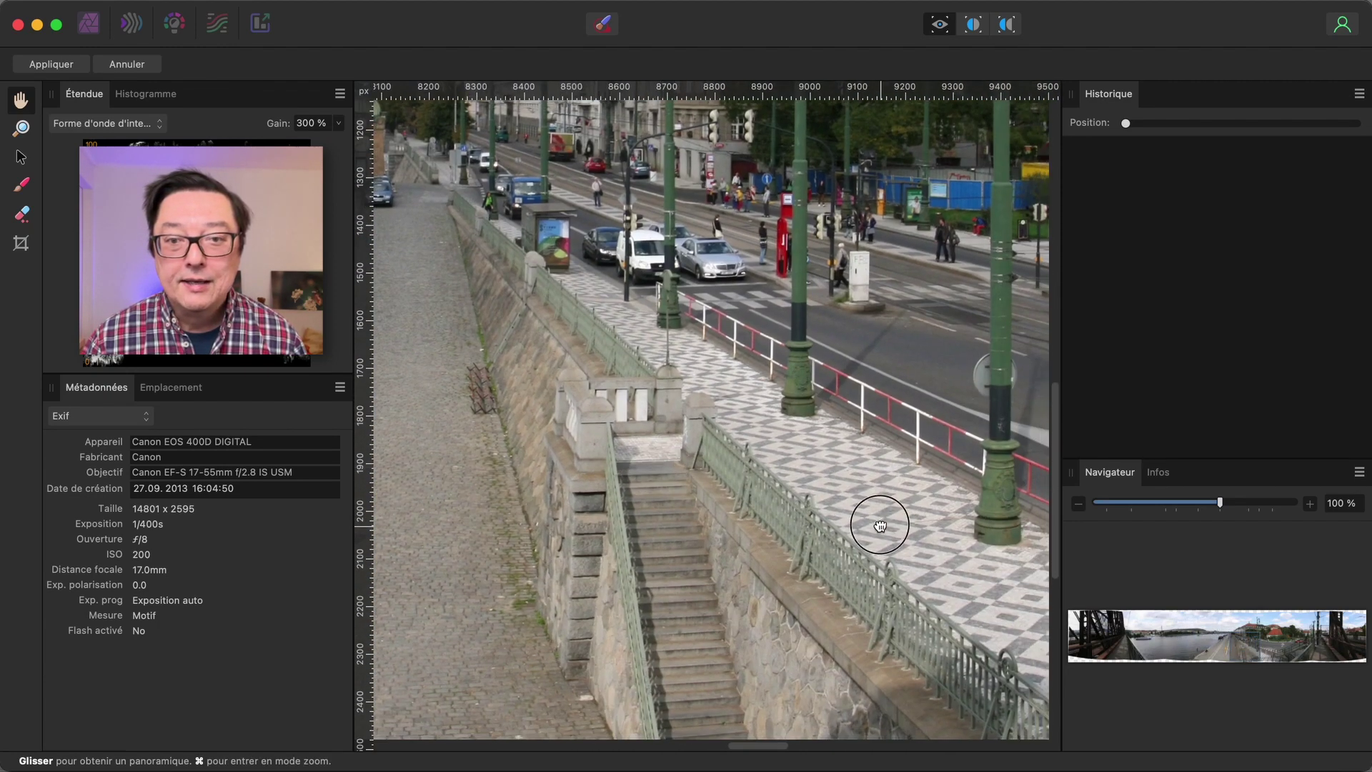
{"action": "scroll", "coordinate": [750, 449], "scroll_direction": "right", "scroll_amount": 5}
{"action": "scroll", "coordinate": [750, 449], "scroll_direction": "up", "scroll_amount": 5}
{"action": "scroll", "coordinate": [751, 472], "scroll_direction": "right", "scroll_amount": 5}
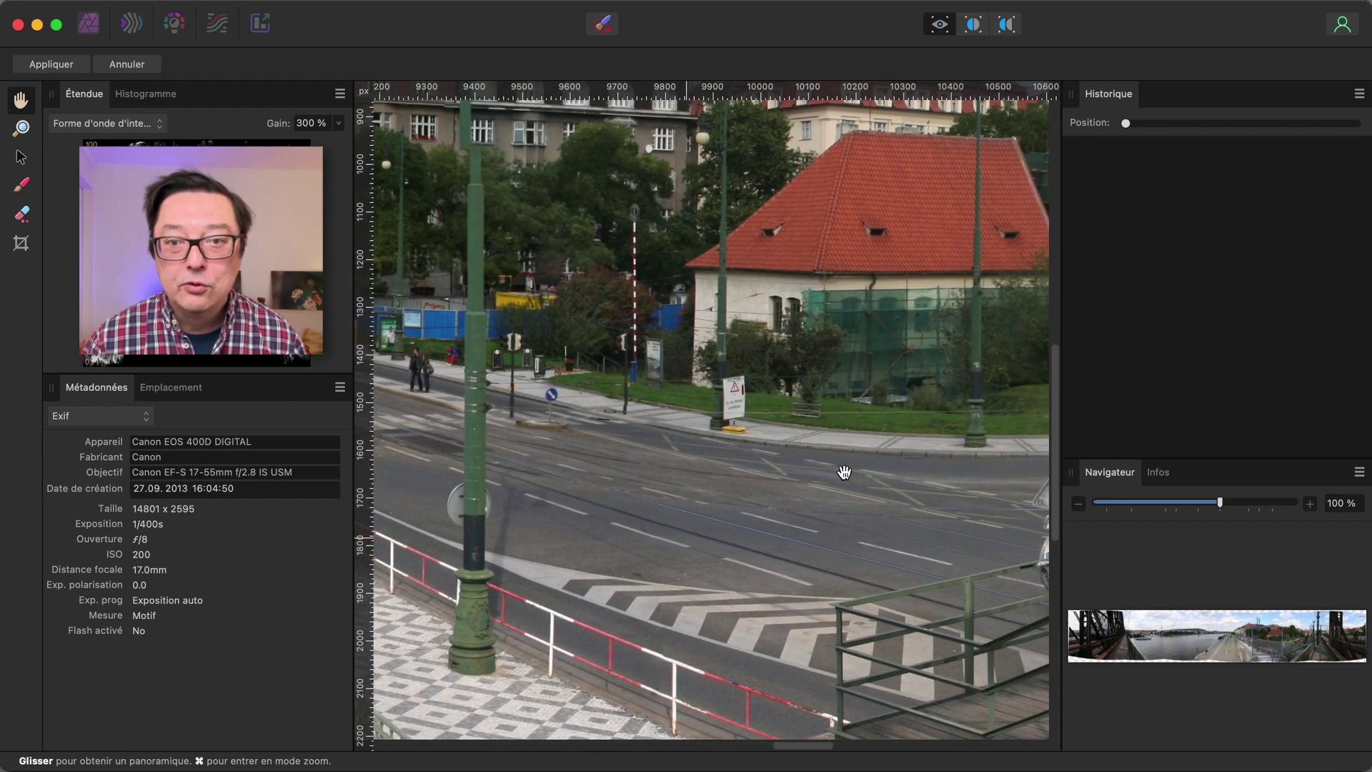
{"action": "scroll", "coordinate": [753, 500], "scroll_direction": "up", "scroll_amount": 3}
{"action": "scroll", "coordinate": [752, 500], "scroll_direction": "up", "scroll_amount": 3}
{"action": "scroll", "coordinate": [771, 521], "scroll_direction": "right", "scroll_amount": 5}
{"action": "scroll", "coordinate": [772, 521], "scroll_direction": "right", "scroll_amount": 5}
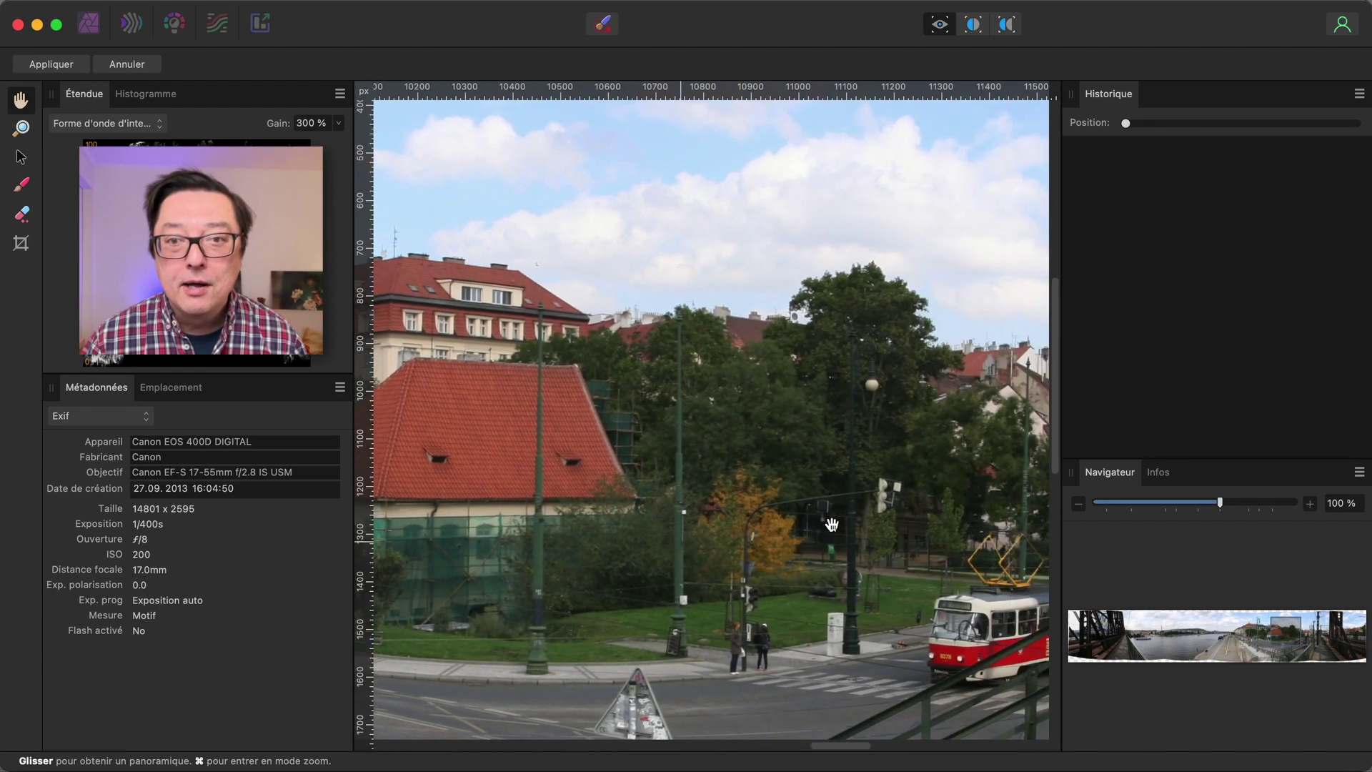
{"action": "scroll", "coordinate": [691, 540], "scroll_direction": "right", "scroll_amount": 5}
{"action": "scroll", "coordinate": [691, 540], "scroll_direction": "up", "scroll_amount": 2}
{"action": "scroll", "coordinate": [692, 540], "scroll_direction": "right", "scroll_amount": 5}
{"action": "scroll", "coordinate": [754, 551], "scroll_direction": "right", "scroll_amount": 5}
{"action": "scroll", "coordinate": [721, 543], "scroll_direction": "right", "scroll_amount": 5}
{"action": "scroll", "coordinate": [721, 543], "scroll_direction": "down", "scroll_amount": 2}
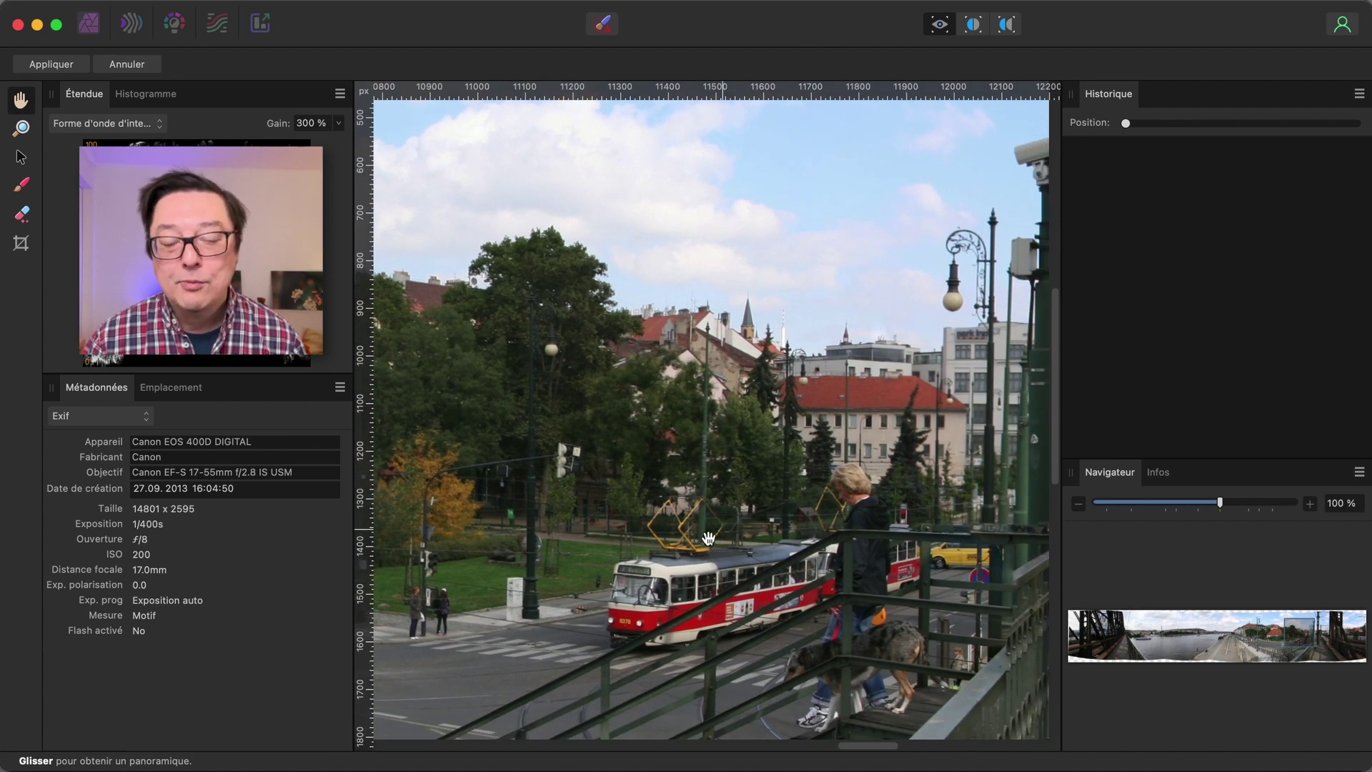
{"action": "left_click_drag", "start_coordinate": [716, 569], "coordinate": [709, 468]}
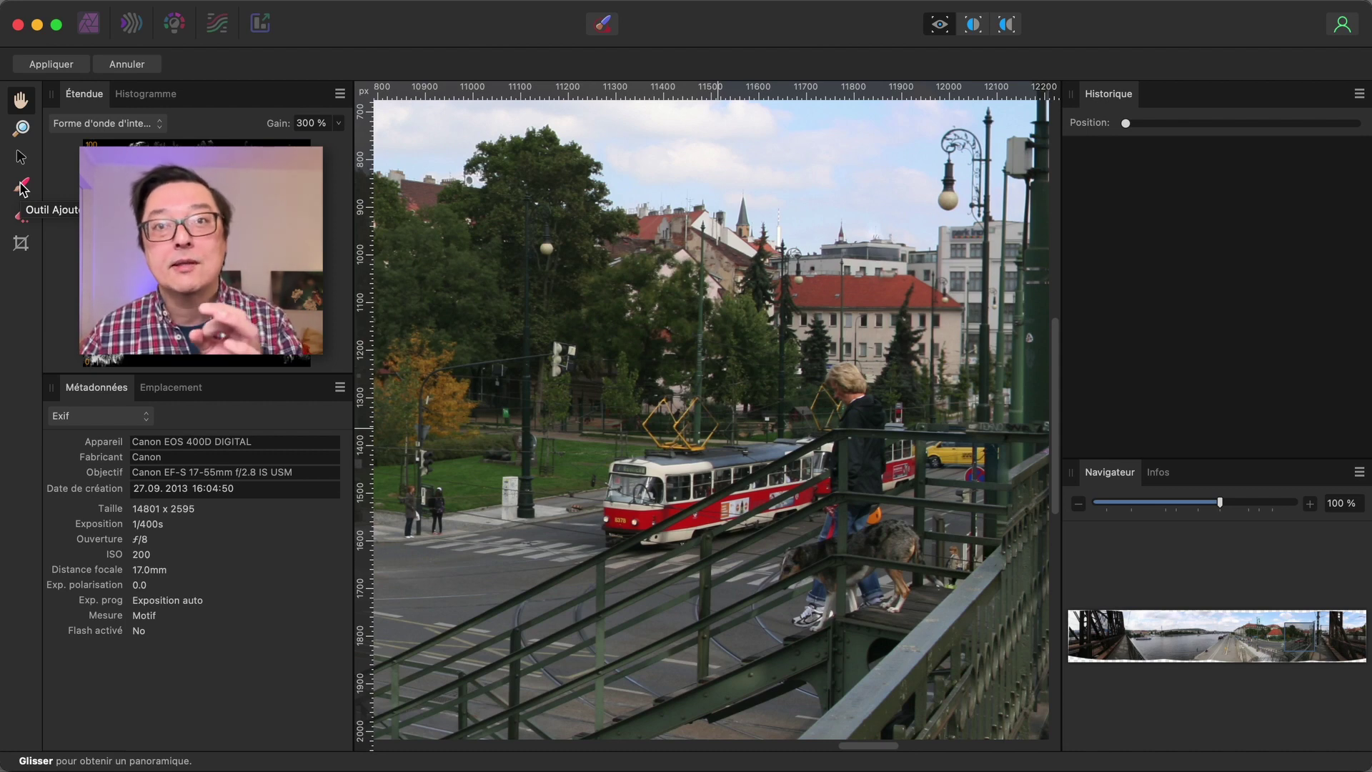
Paint another photo's sky in beside the lamp post, then erase the painted area around the man.
{"action": "left_click", "coordinate": [22, 186]}
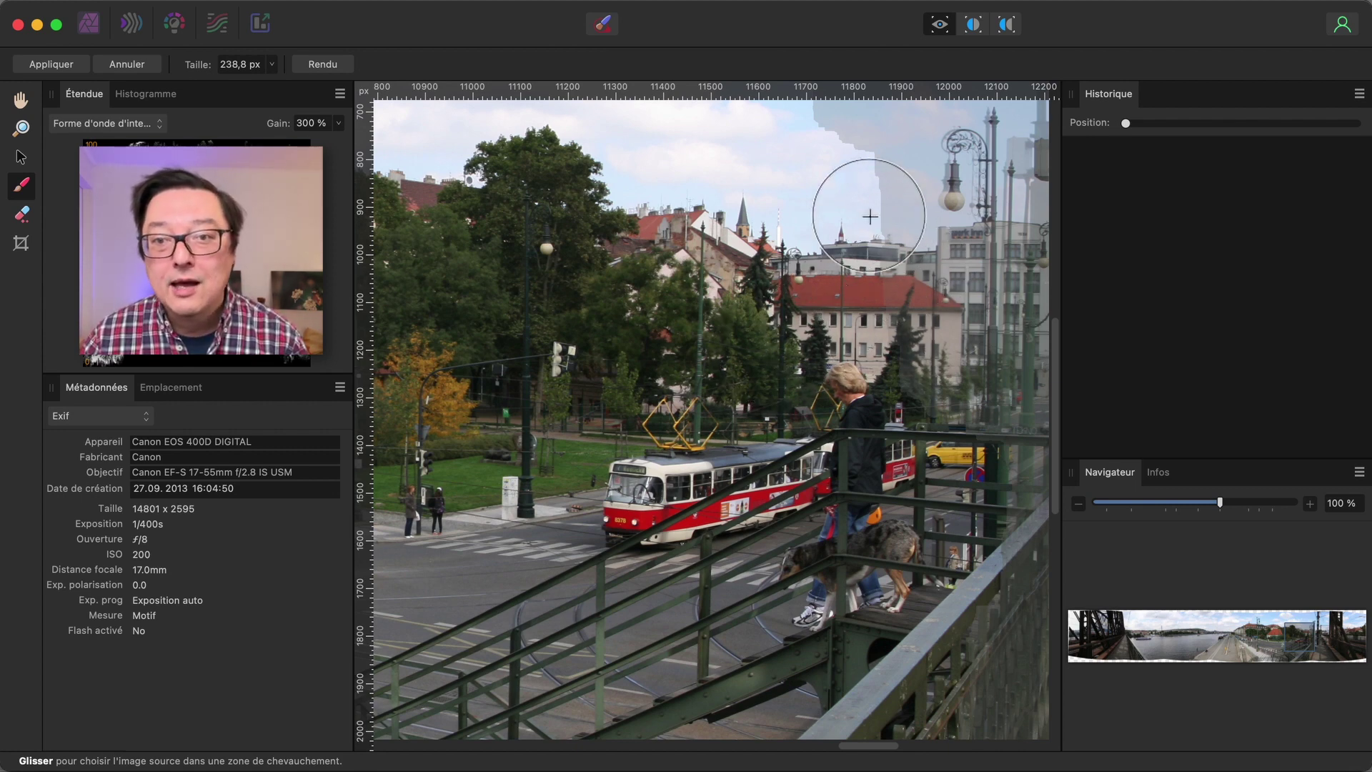
{"action": "left_click_drag", "start_coordinate": [870, 216], "coordinate": [880, 167]}
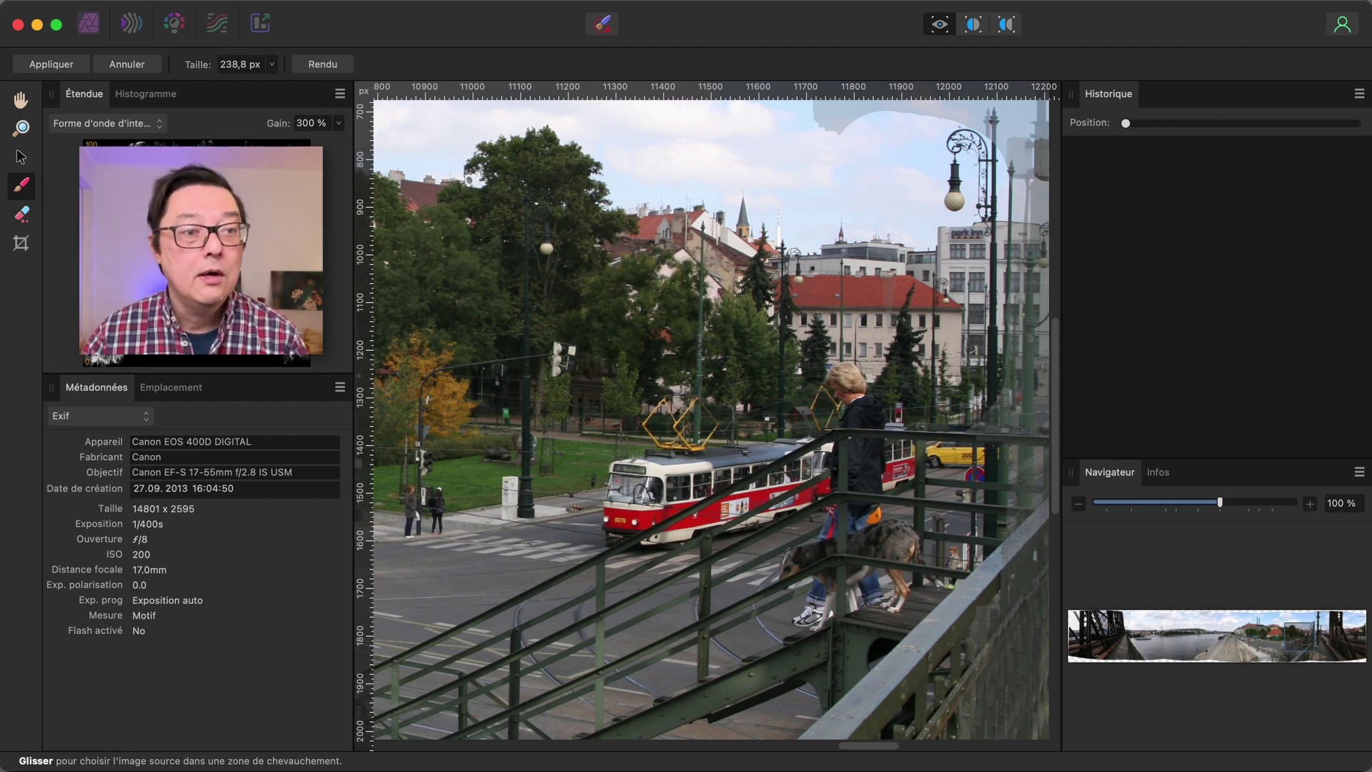
{"action": "left_click", "coordinate": [23, 216]}
{"action": "left_click", "coordinate": [821, 408]}
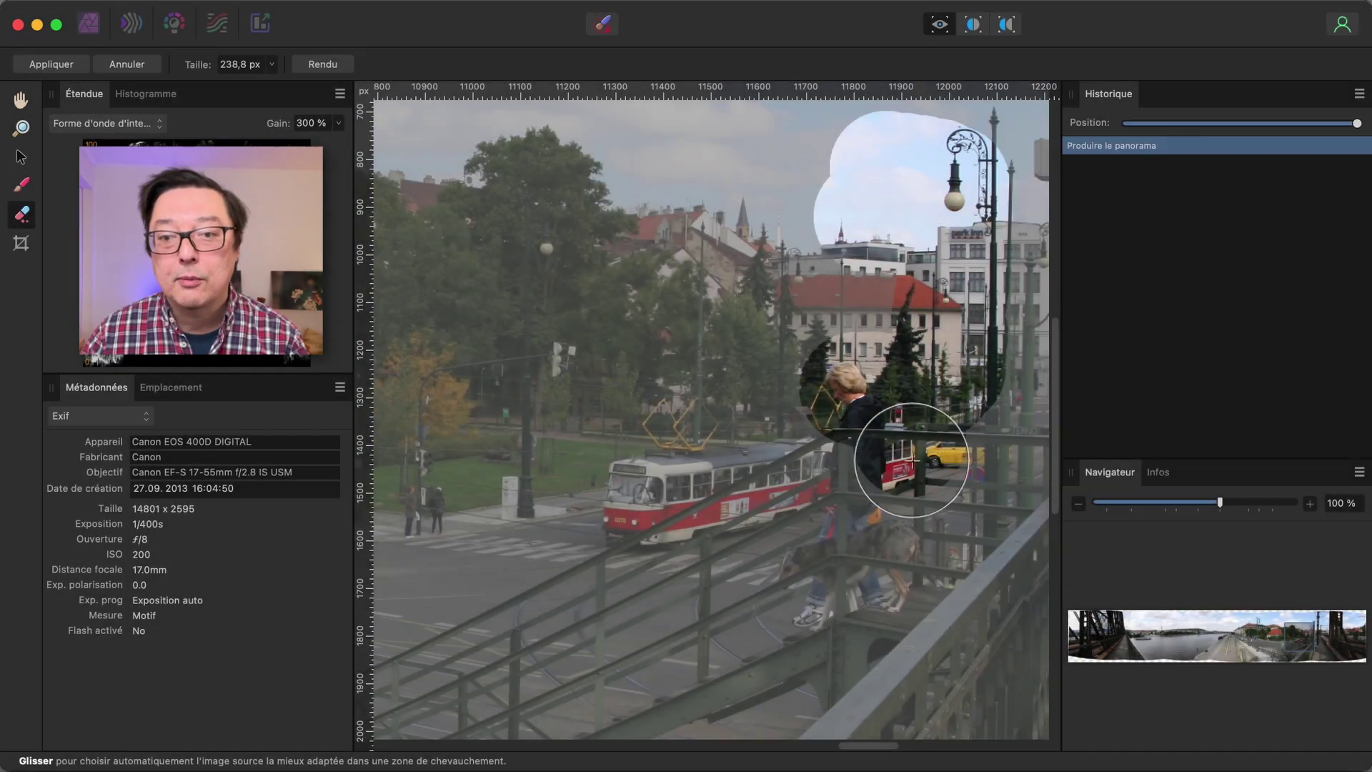
{"action": "mouse_move", "coordinate": [899, 460]}
{"action": "left_mouse_down"}
{"action": "mouse_move", "coordinate": [886, 134]}
{"action": "mouse_move", "coordinate": [806, 369]}
{"action": "left_mouse_up"}
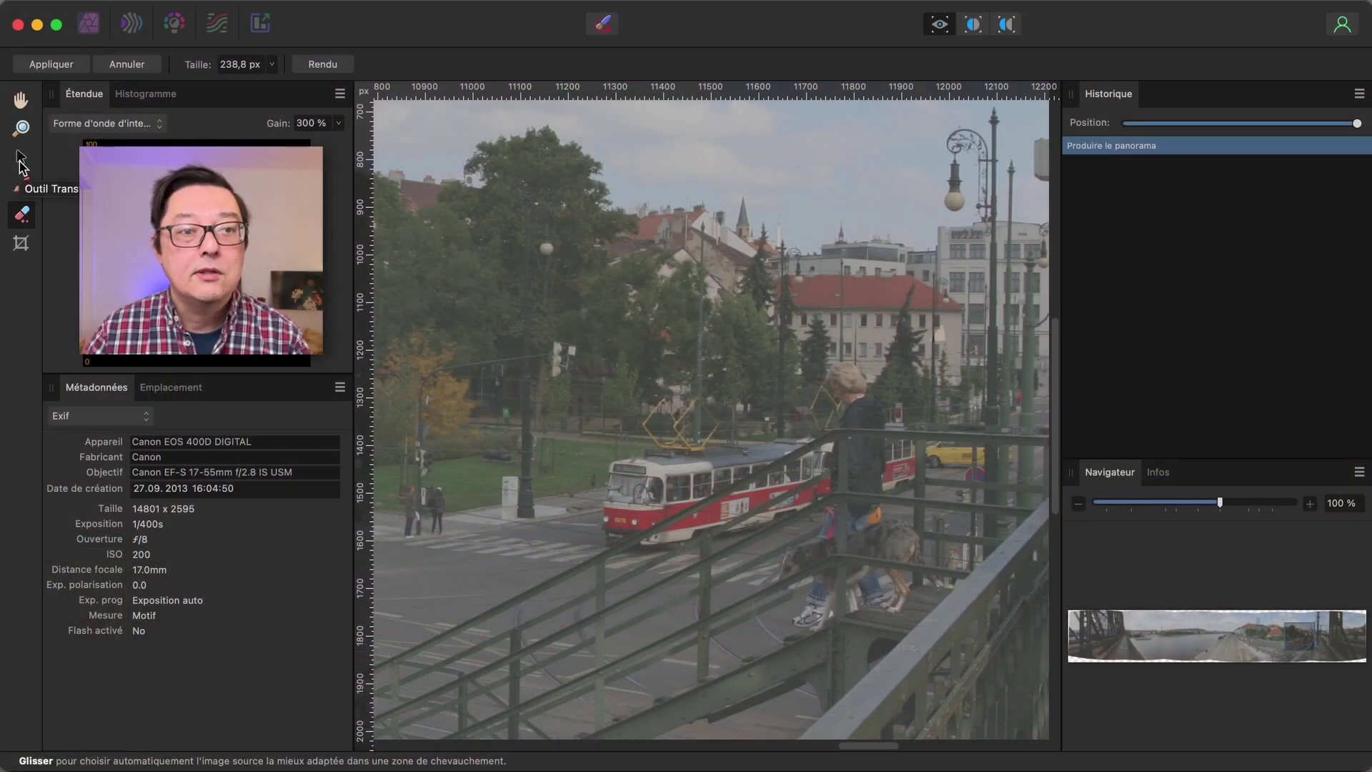
Fit the panorama in view and select each of the six source photos, right to left.
{"action": "left_click", "coordinate": [21, 162]}
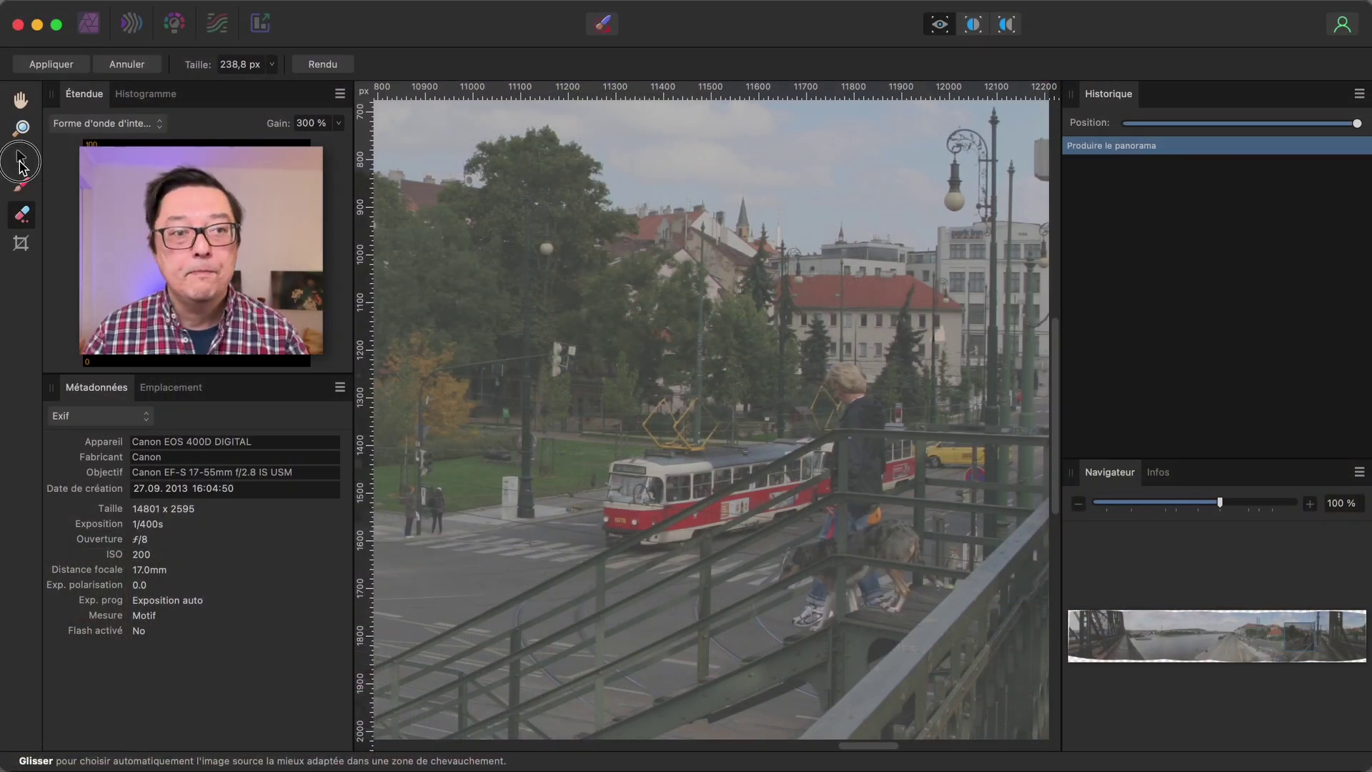
{"action": "left_click", "coordinate": [601, 349]}
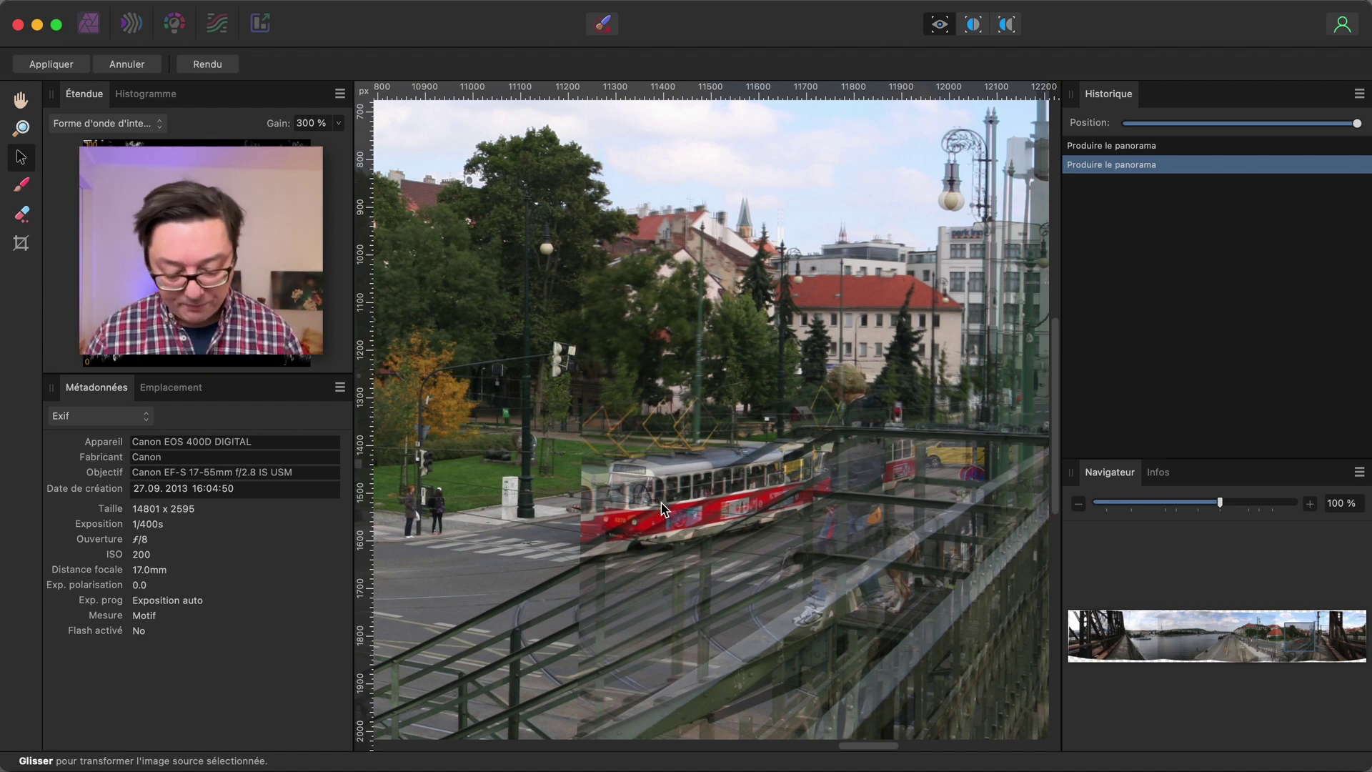
{"action": "key", "text": "super+0"}
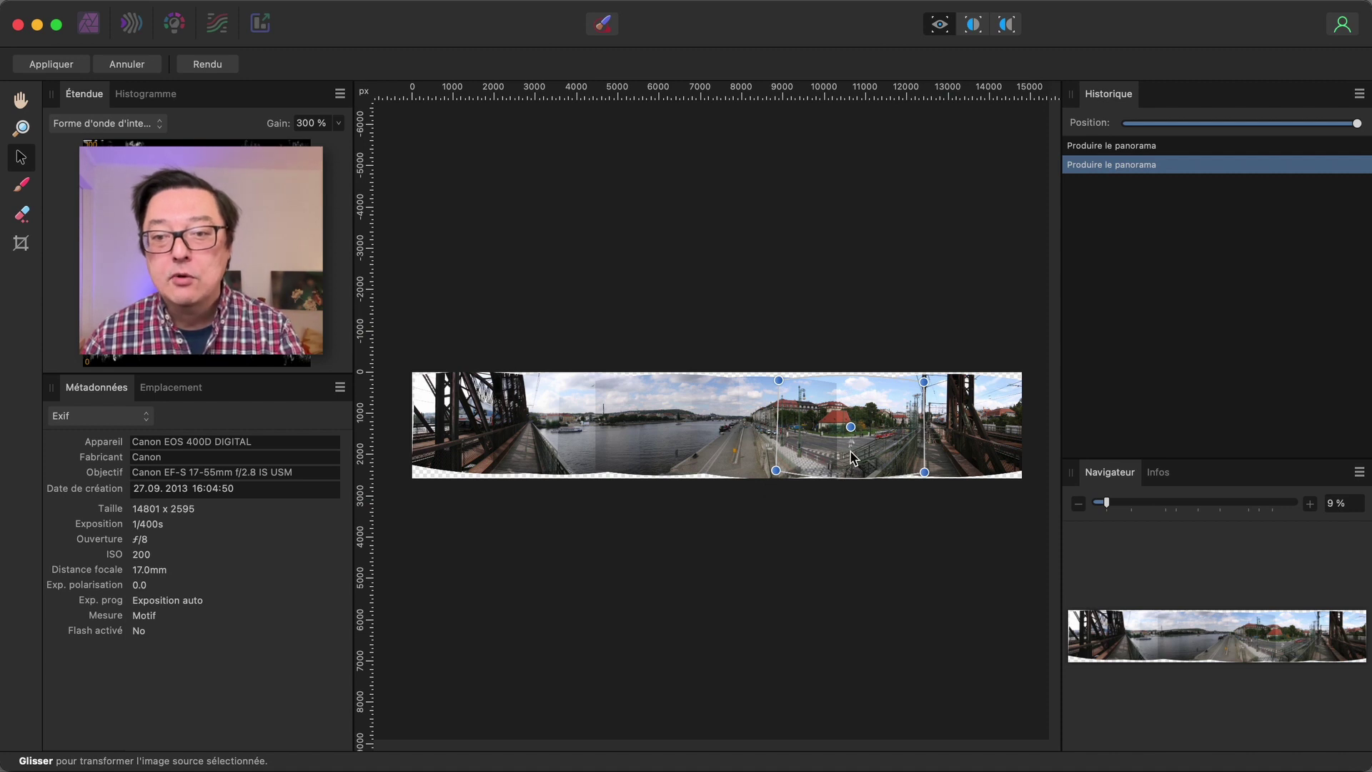
{"action": "left_click", "coordinate": [968, 443]}
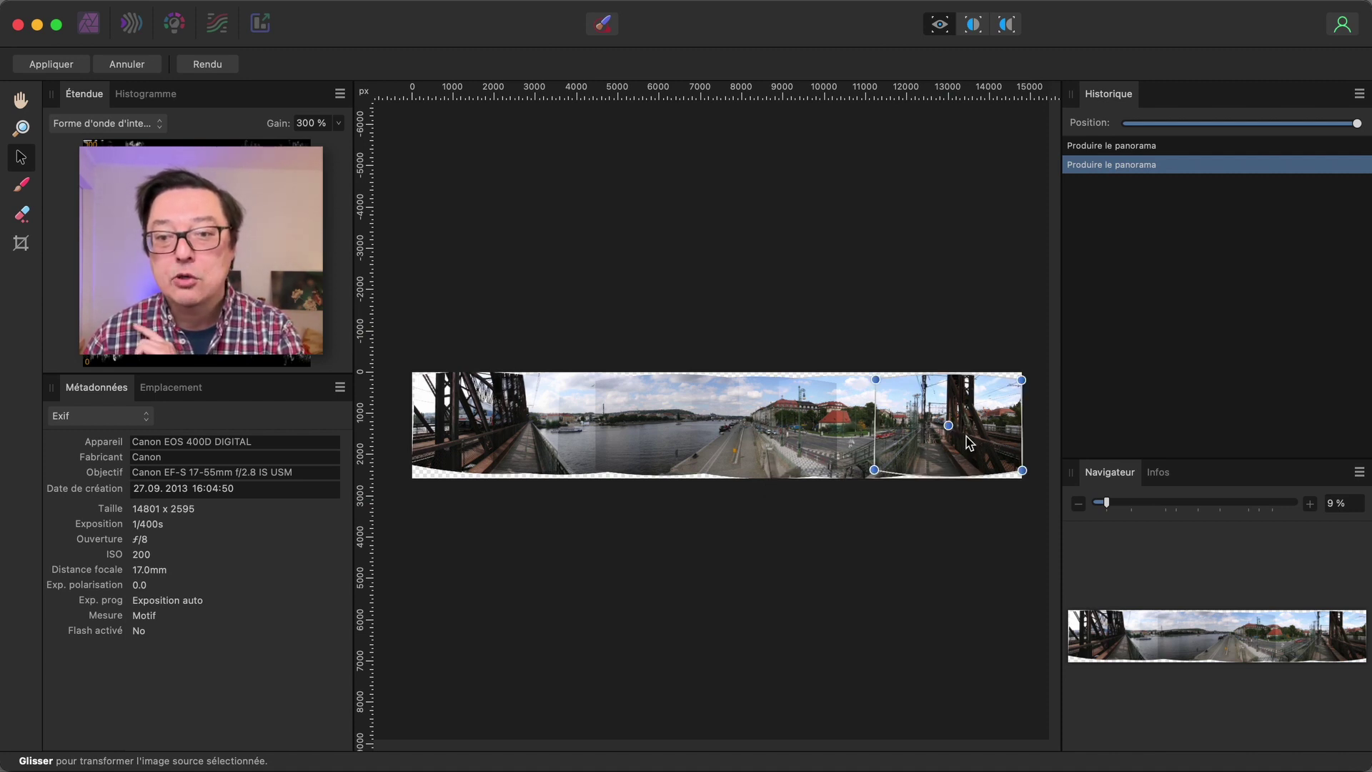
{"action": "left_click", "coordinate": [859, 448]}
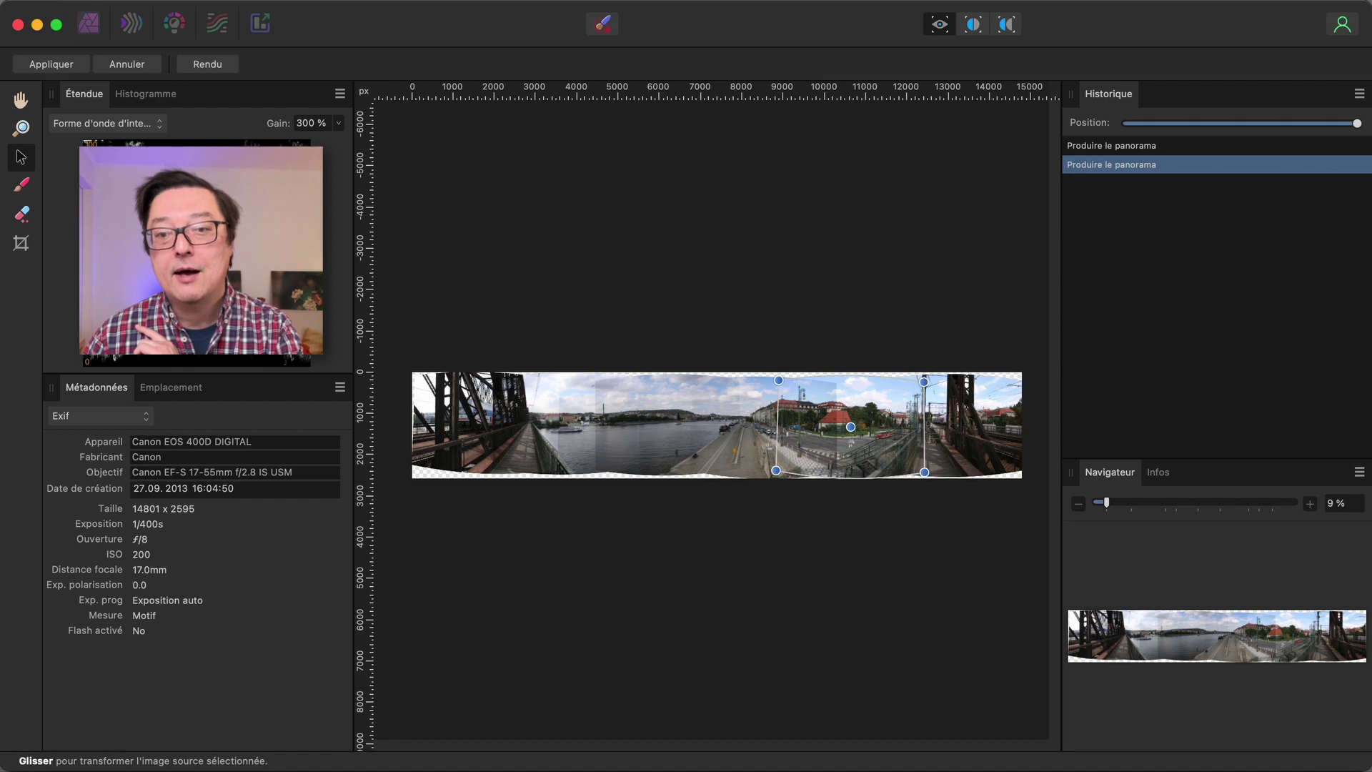
{"action": "left_click", "coordinate": [766, 448]}
{"action": "left_click", "coordinate": [668, 449]}
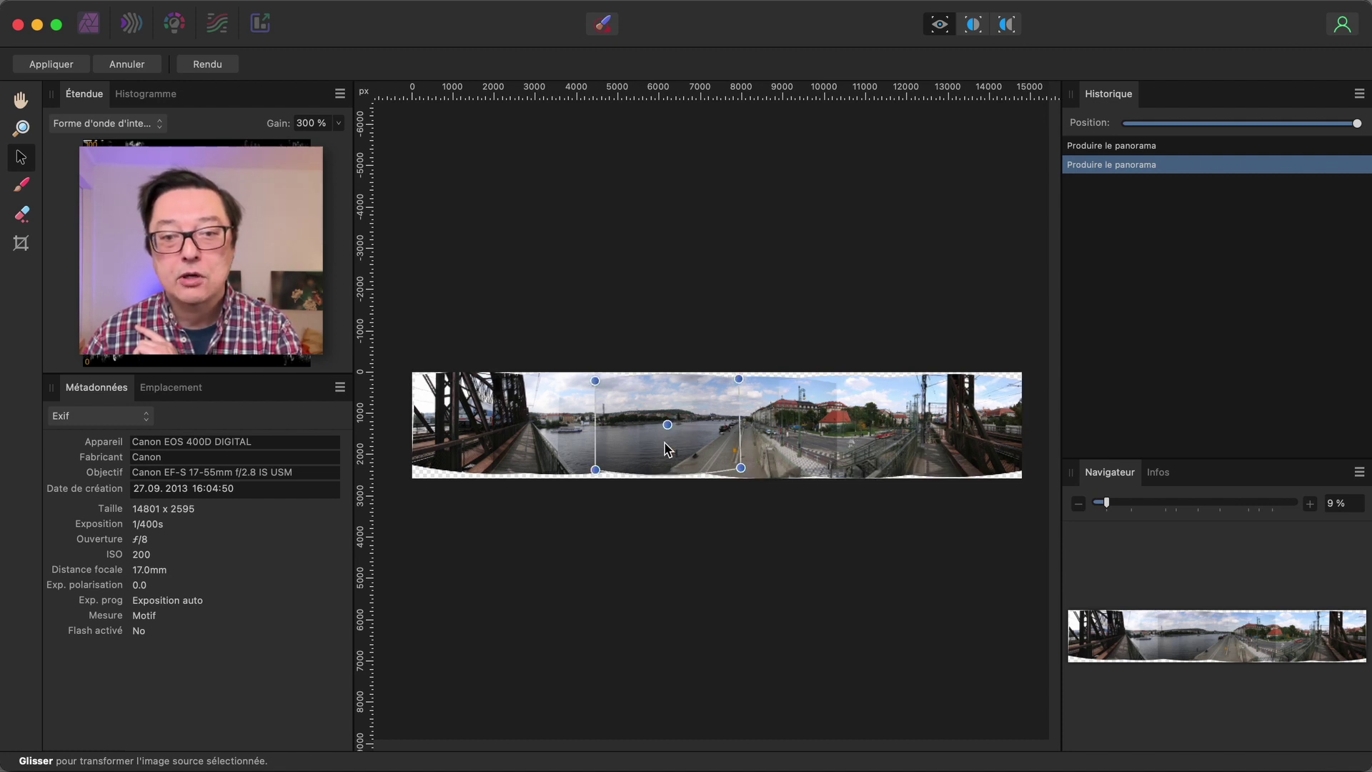
{"action": "left_click", "coordinate": [561, 448]}
{"action": "left_click", "coordinate": [469, 450]}
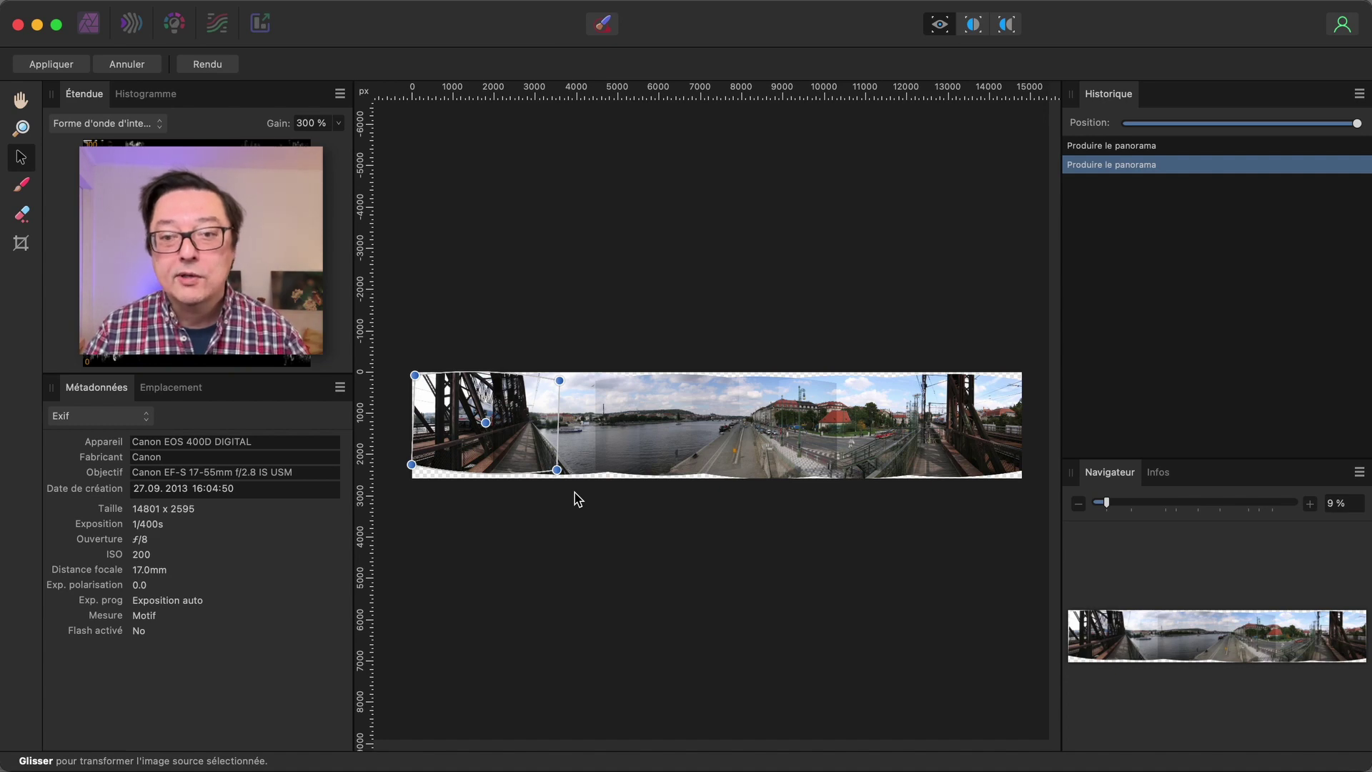
Zoom into the right part, check two neighbouring photos' overlap, then start cropping.
{"action": "scroll", "coordinate": [714, 486], "scroll_direction": "up", "scroll_amount": 3}
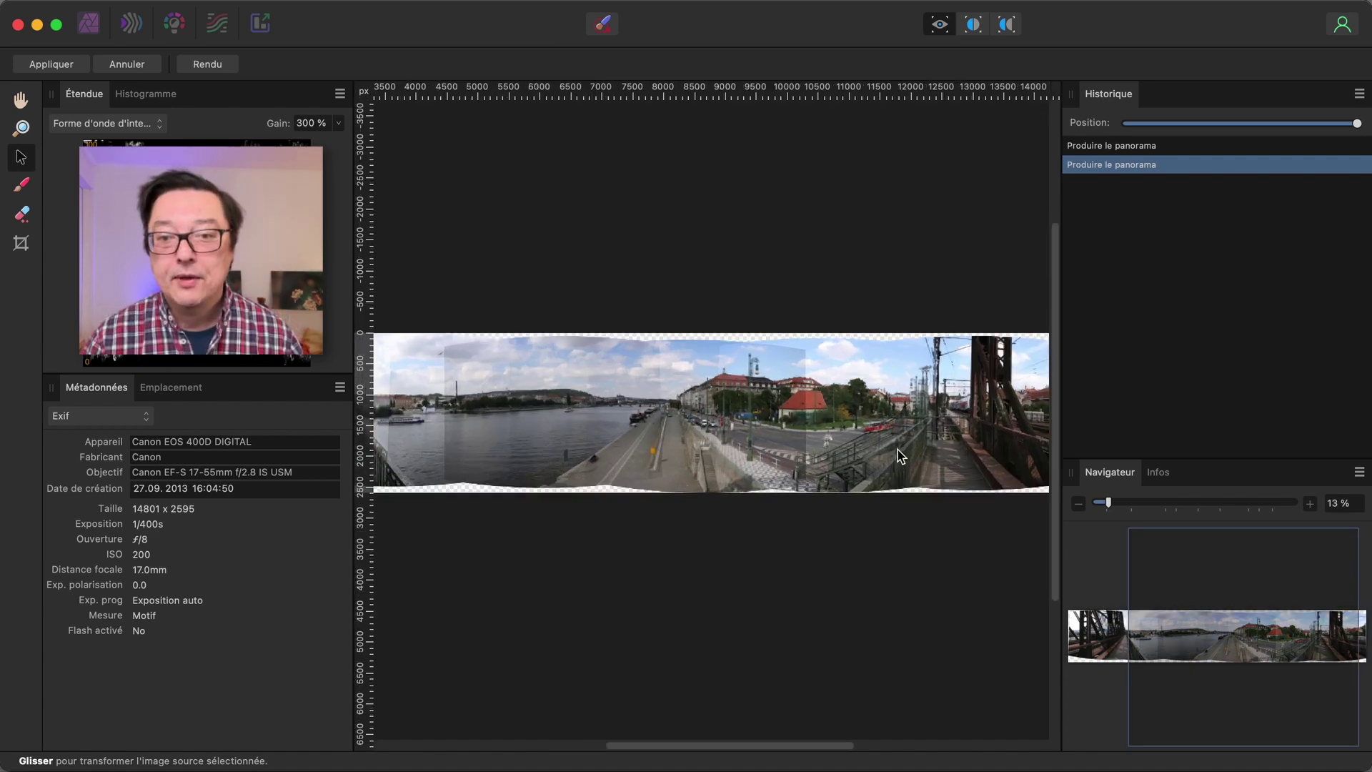
{"action": "scroll", "coordinate": [821, 472], "scroll_direction": "up", "scroll_amount": 3}
{"action": "scroll", "coordinate": [879, 461], "scroll_direction": "up", "scroll_amount": 3}
{"action": "scroll", "coordinate": [899, 456], "scroll_direction": "up", "scroll_amount": 3}
{"action": "scroll", "coordinate": [899, 456], "scroll_direction": "down", "scroll_amount": 1}
{"action": "left_click", "coordinate": [904, 447]}
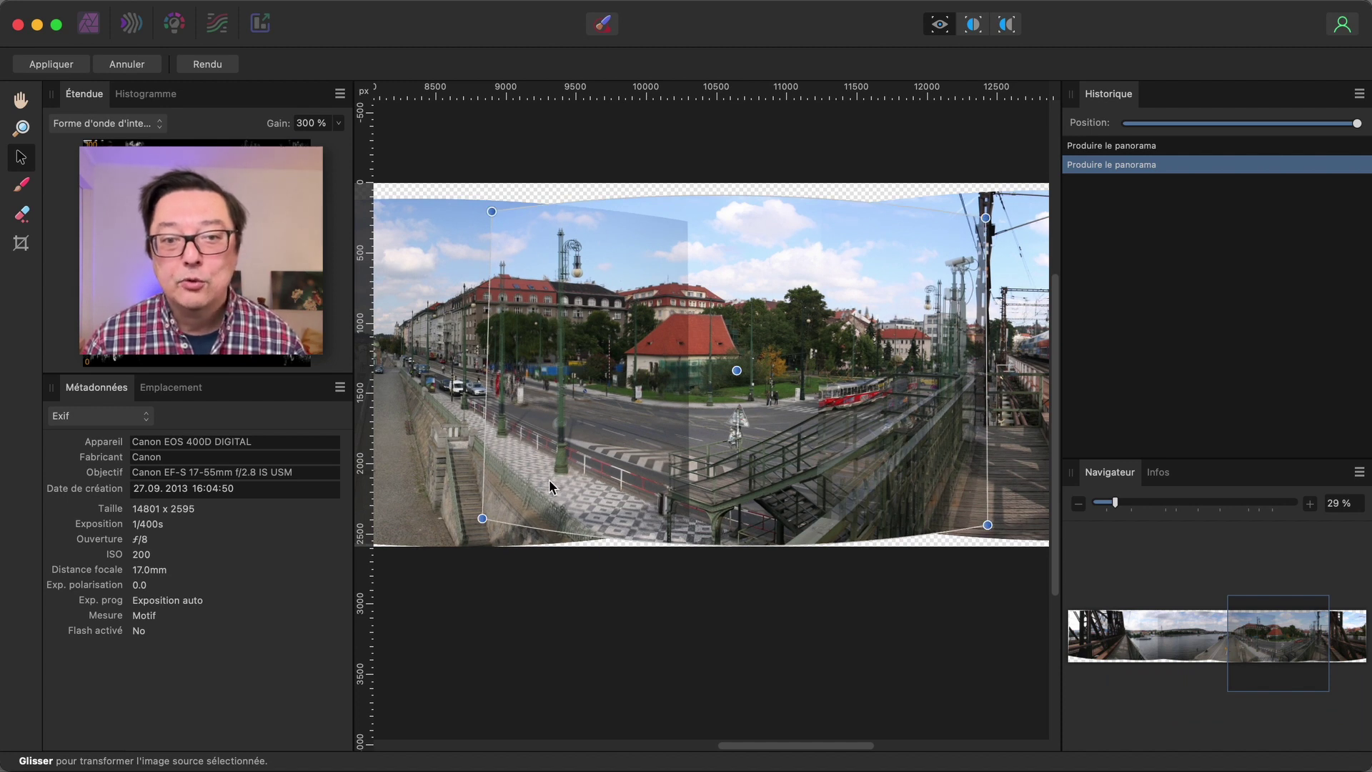
{"action": "left_click", "coordinate": [1022, 477]}
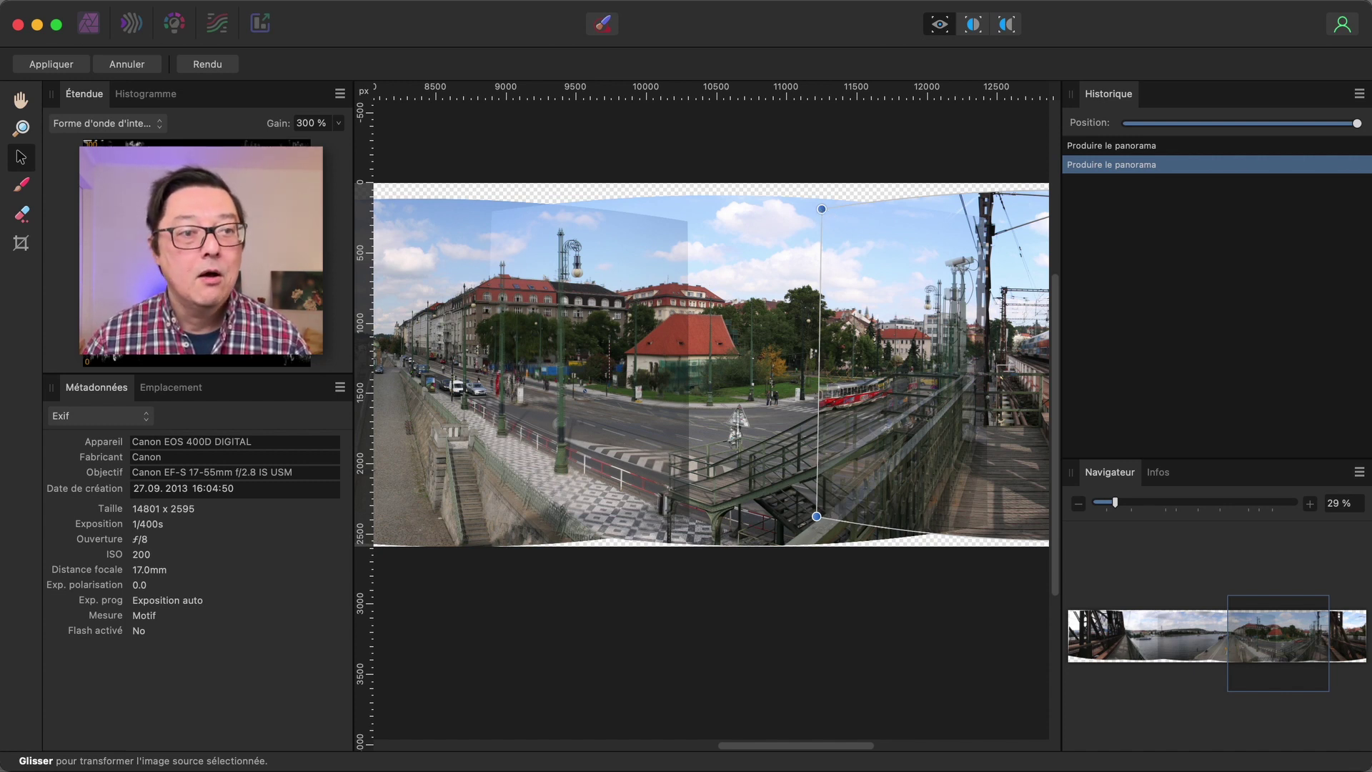
{"action": "left_click", "coordinate": [22, 245]}
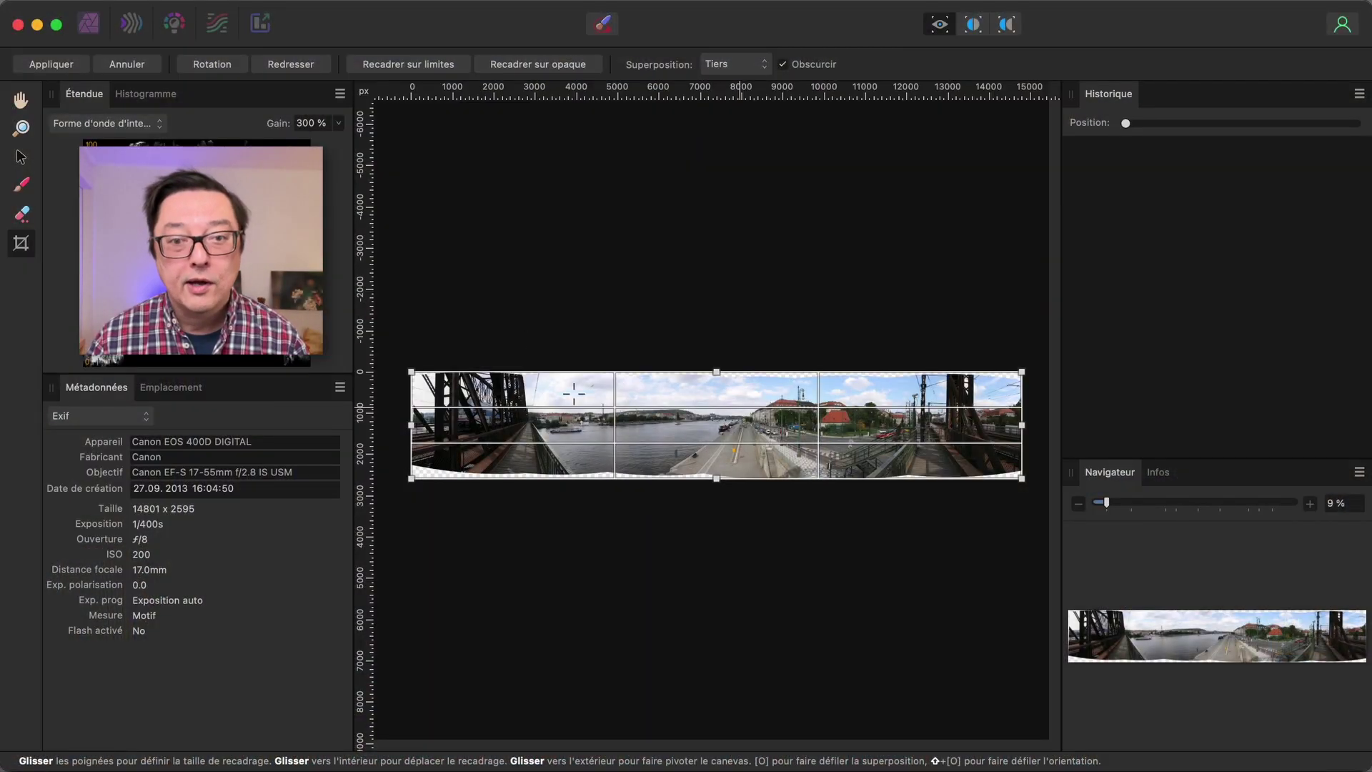
{"action": "mouse_move", "coordinate": [715, 372]}
{"action": "left_mouse_down"}
{"action": "mouse_move", "coordinate": [728, 360]}
{"action": "mouse_move", "coordinate": [728, 372]}
{"action": "left_mouse_up"}
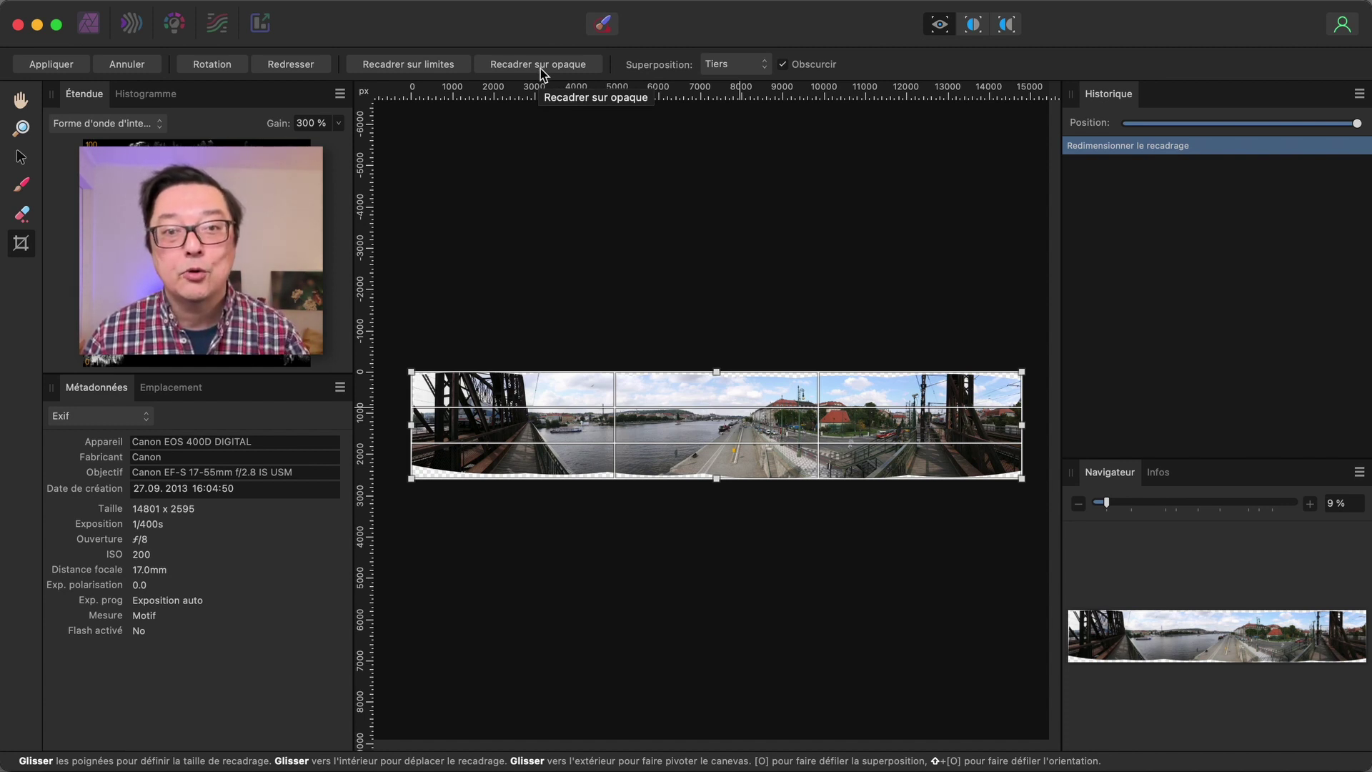
{"action": "left_click", "coordinate": [540, 68]}
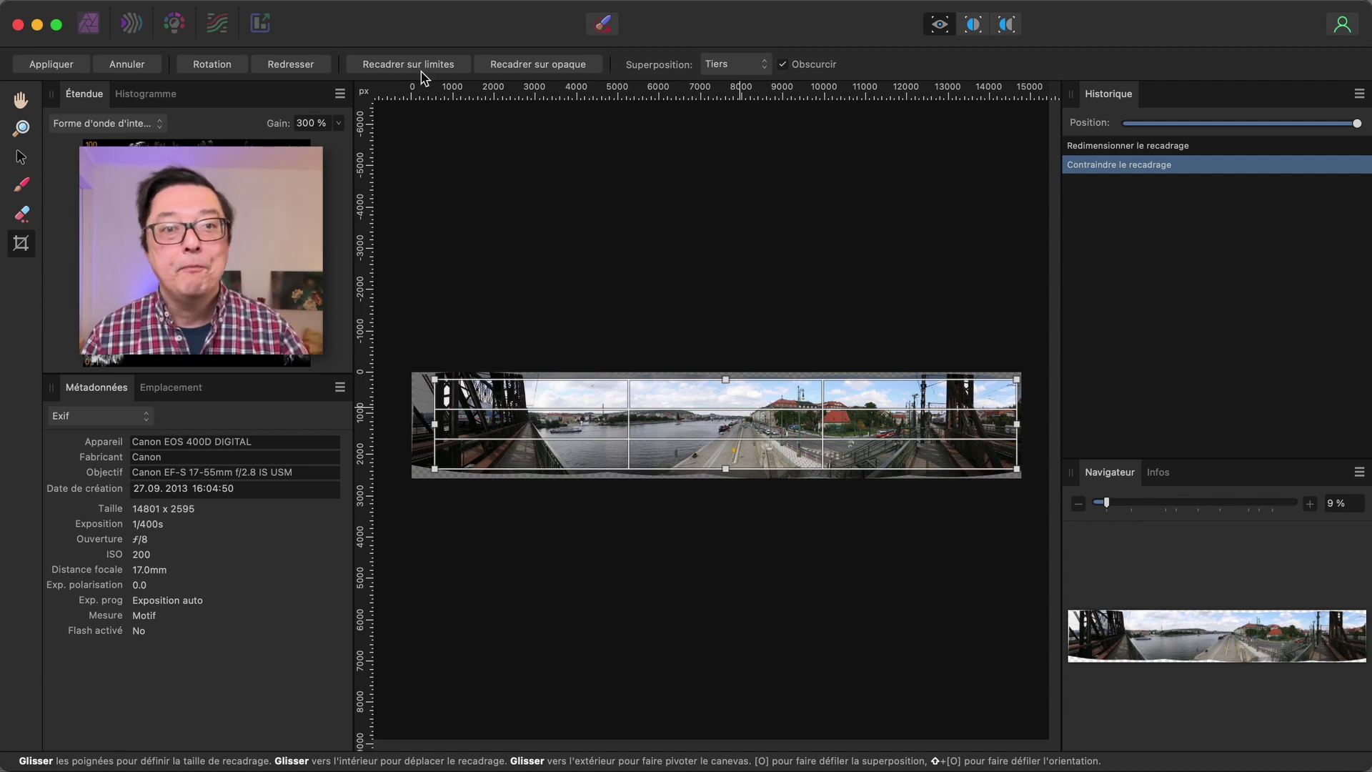
{"action": "left_click", "coordinate": [421, 68]}
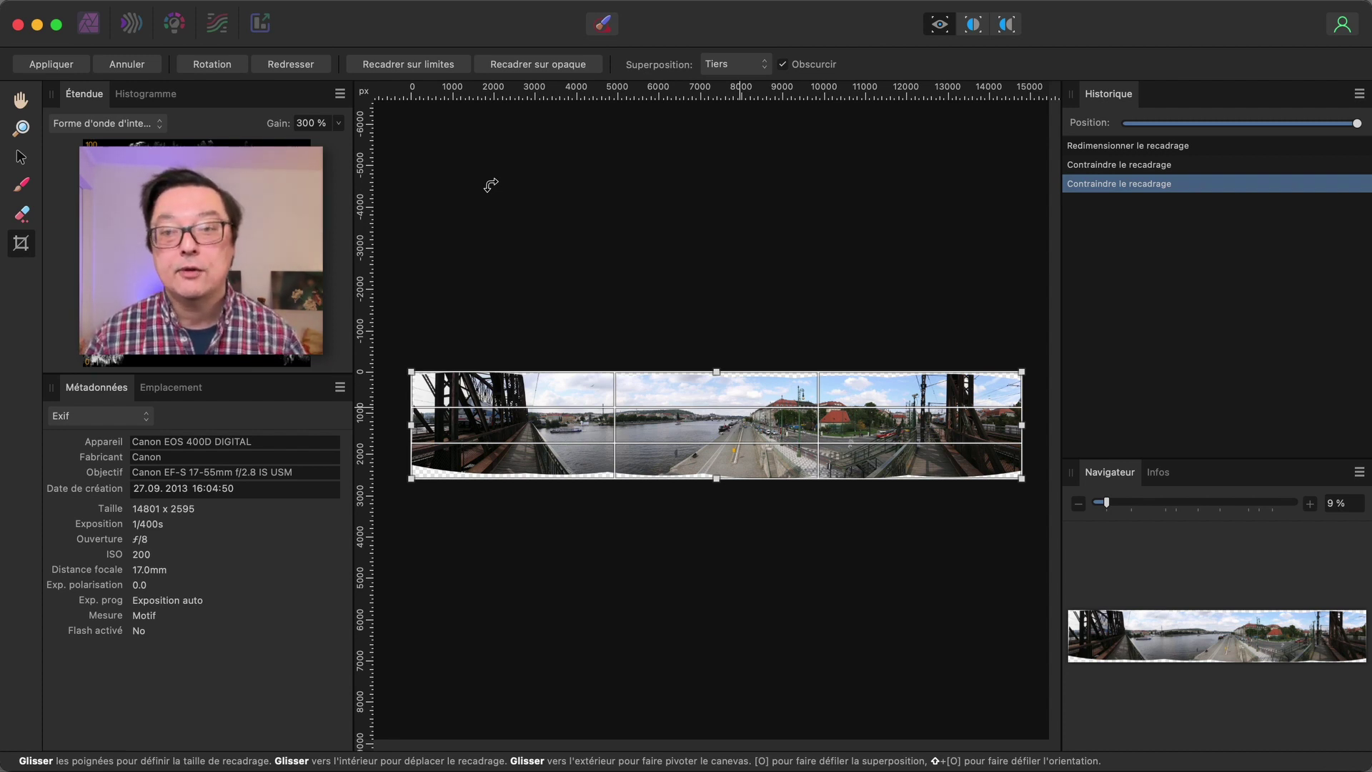
{"action": "left_click", "coordinate": [490, 185]}
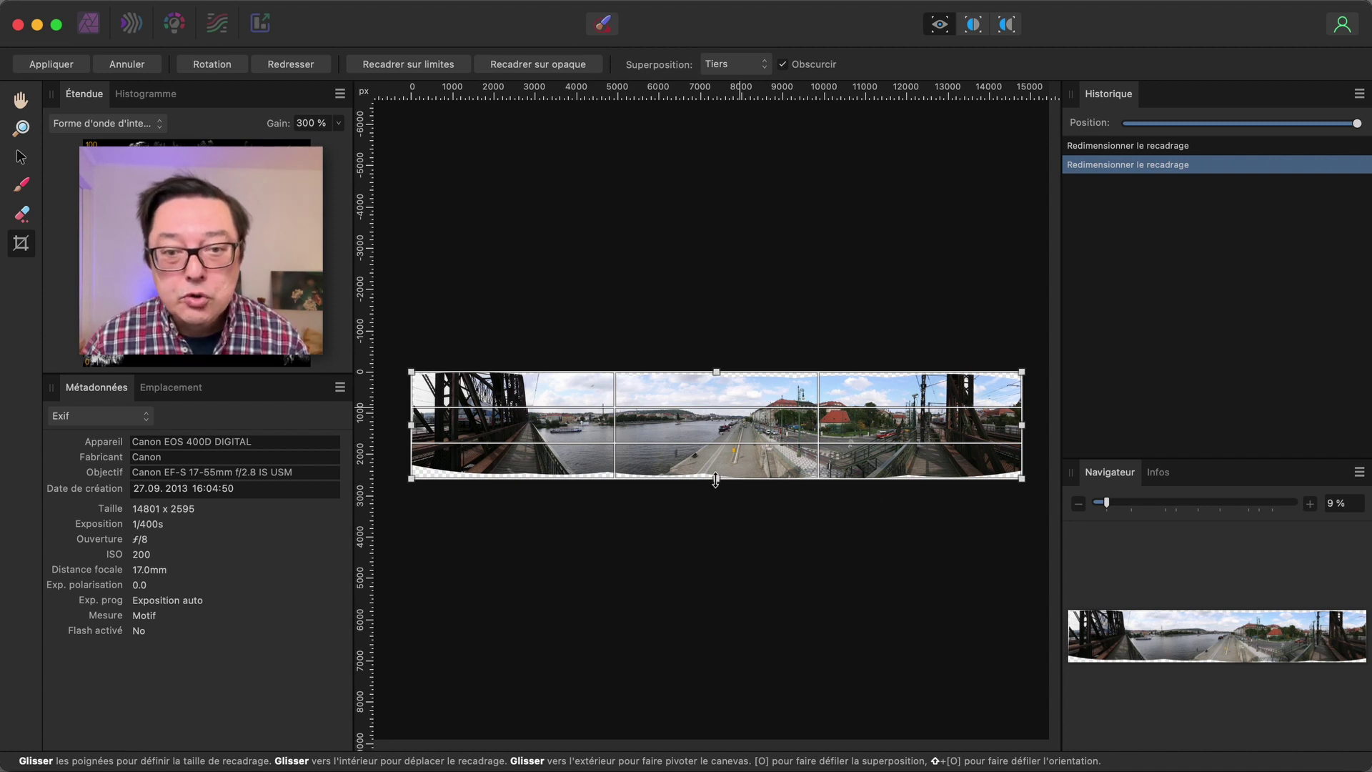
Raise the crop's bottom edge above the ragged transparent border and zoom in to check.
{"action": "left_click_drag", "start_coordinate": [718, 472], "coordinate": [718, 468]}
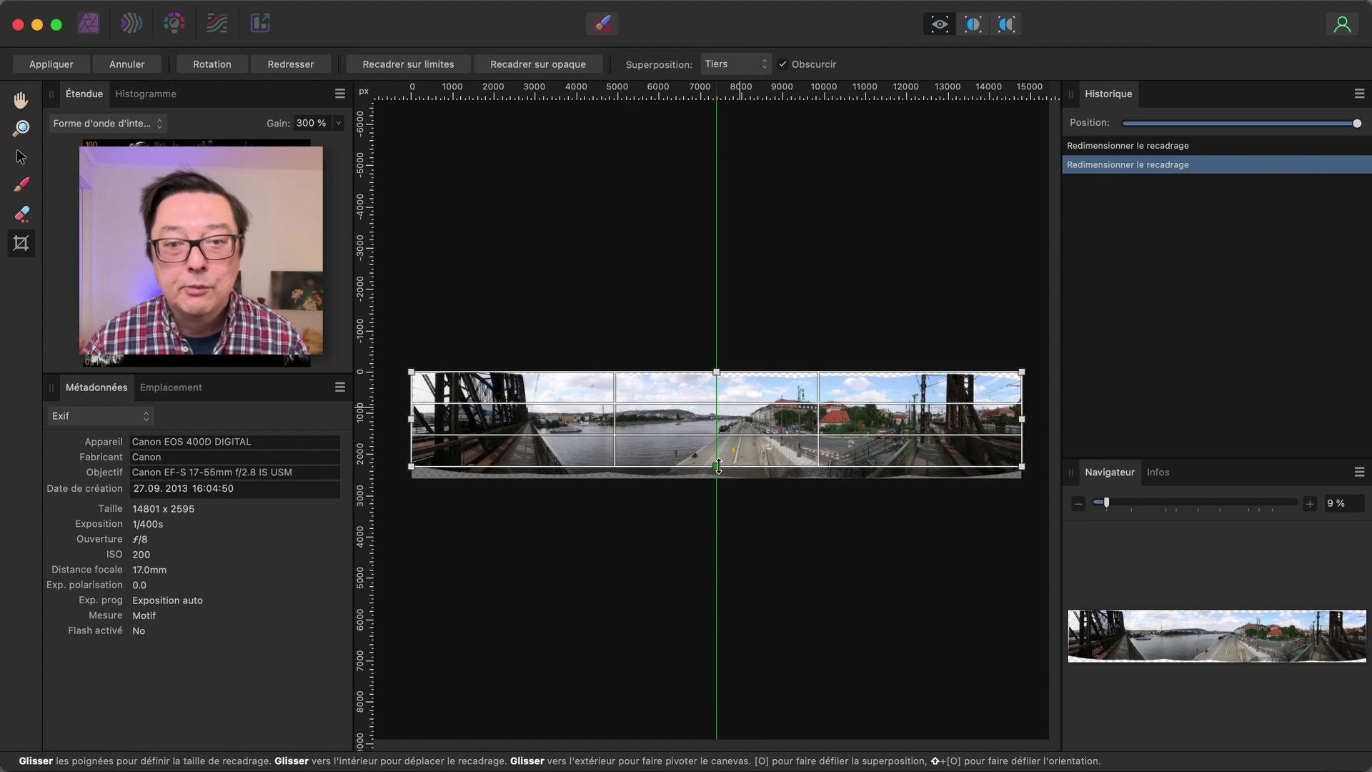
{"action": "left_click_drag", "start_coordinate": [718, 467], "coordinate": [718, 466]}
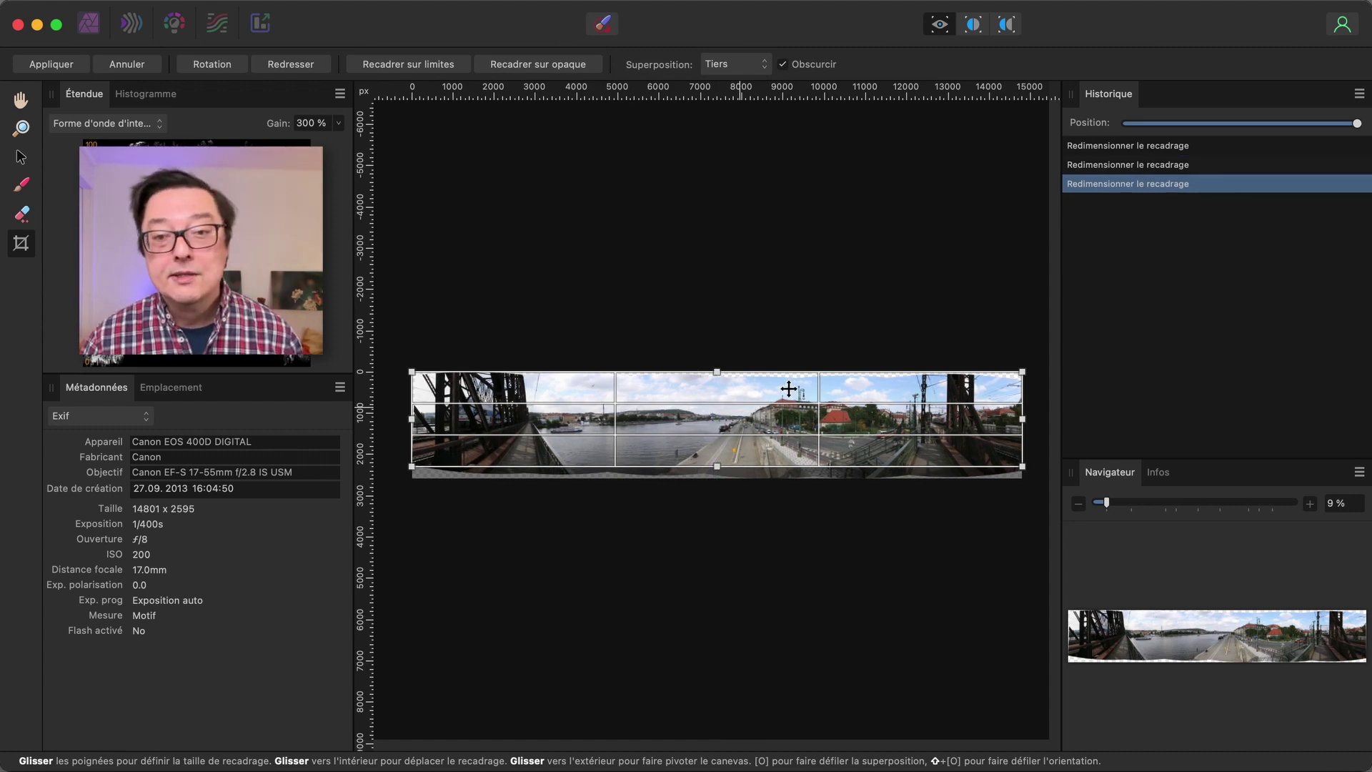
{"action": "scroll", "coordinate": [787, 387], "scroll_direction": "up", "scroll_amount": 3}
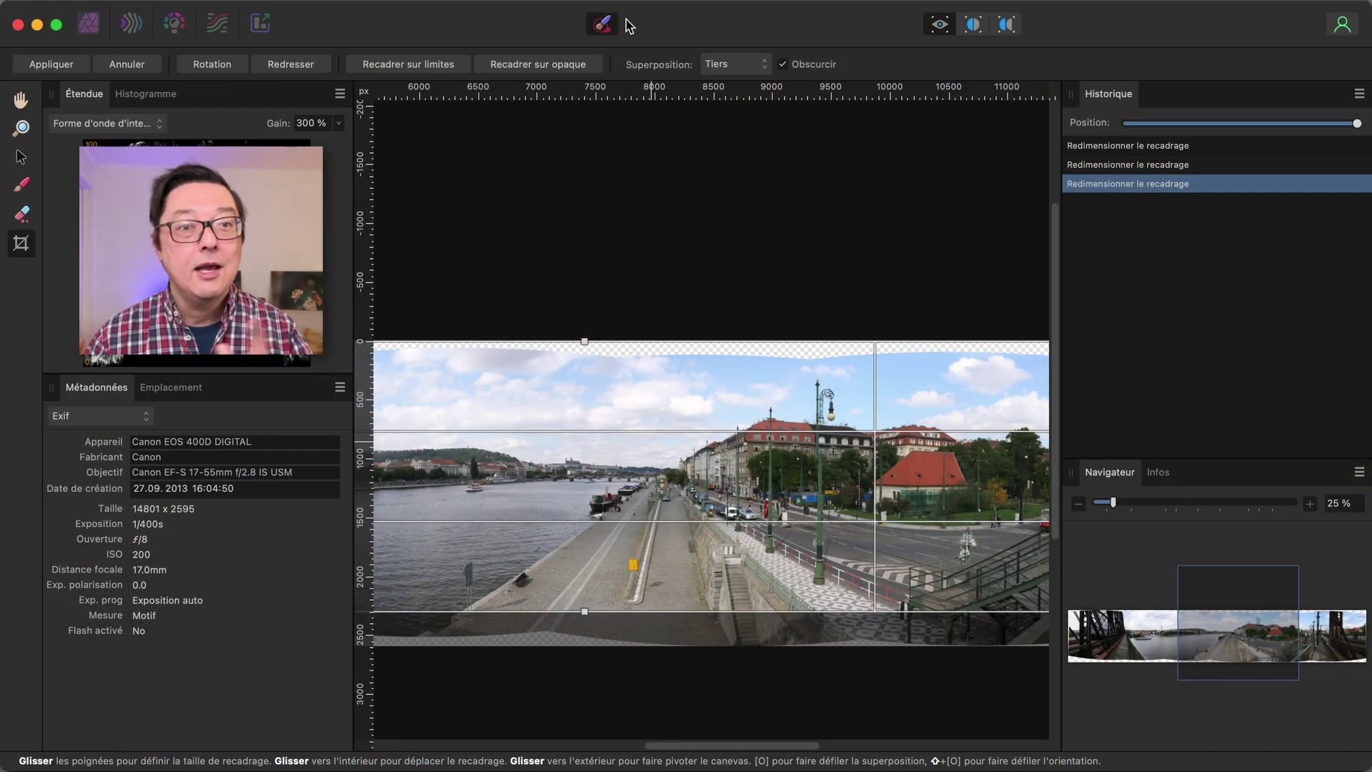
Apply the crop, giving a 14801 × 2298 px single-layer panorama.
{"action": "left_click", "coordinate": [52, 64]}
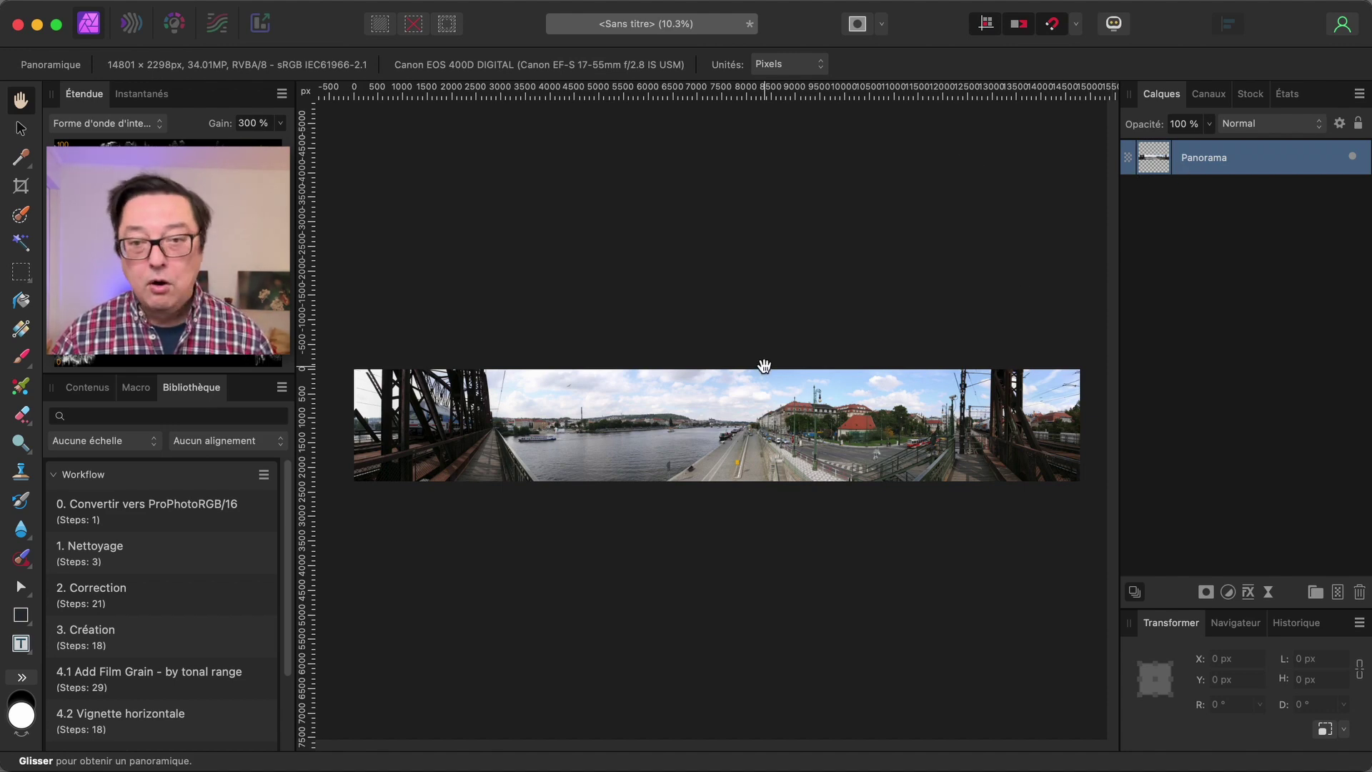
{"action": "scroll", "coordinate": [764, 366], "scroll_direction": "up", "scroll_amount": 5}
{"action": "scroll", "coordinate": [764, 366], "scroll_direction": "up", "scroll_amount": 2}
{"action": "scroll", "coordinate": [764, 365], "scroll_direction": "up", "scroll_amount": 2}
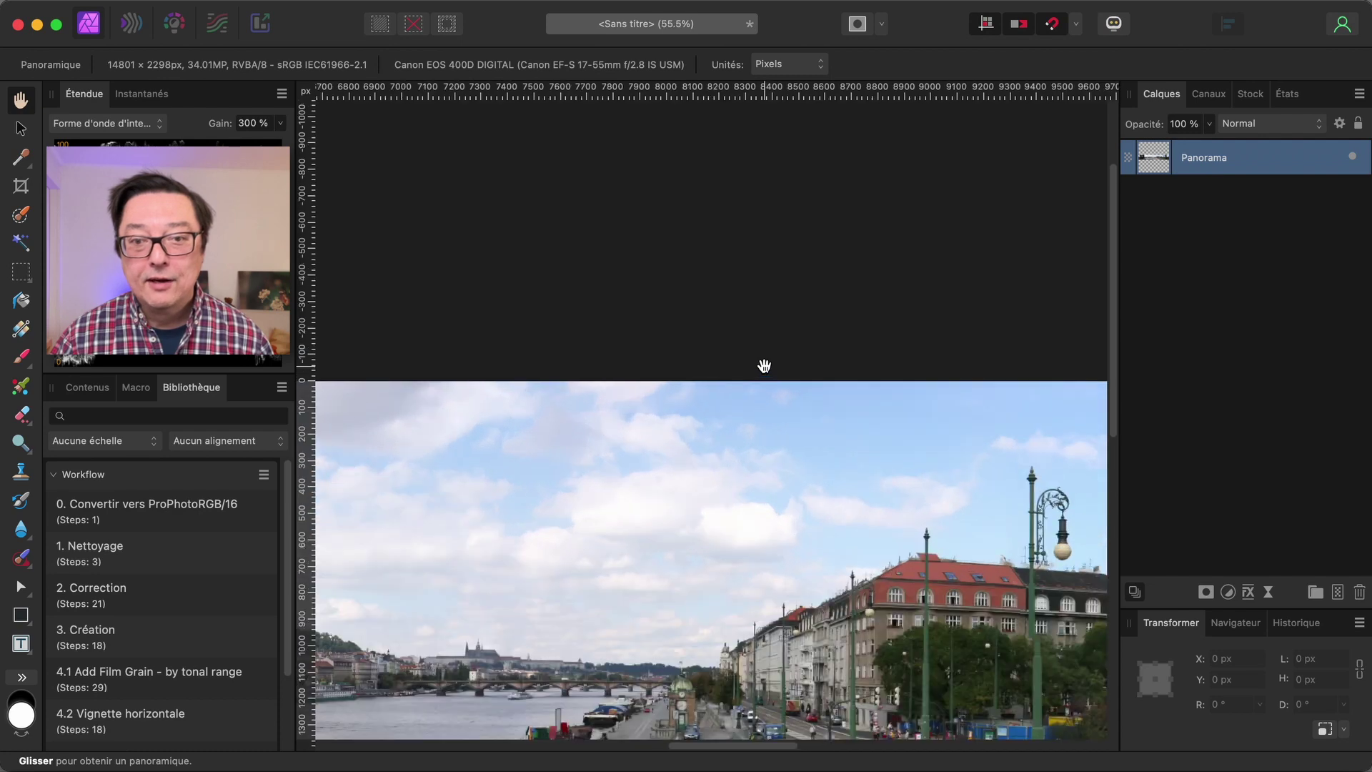
{"action": "scroll", "coordinate": [764, 366], "scroll_direction": "up", "scroll_amount": 2}
{"action": "scroll", "coordinate": [850, 432], "scroll_direction": "right", "scroll_amount": 1}
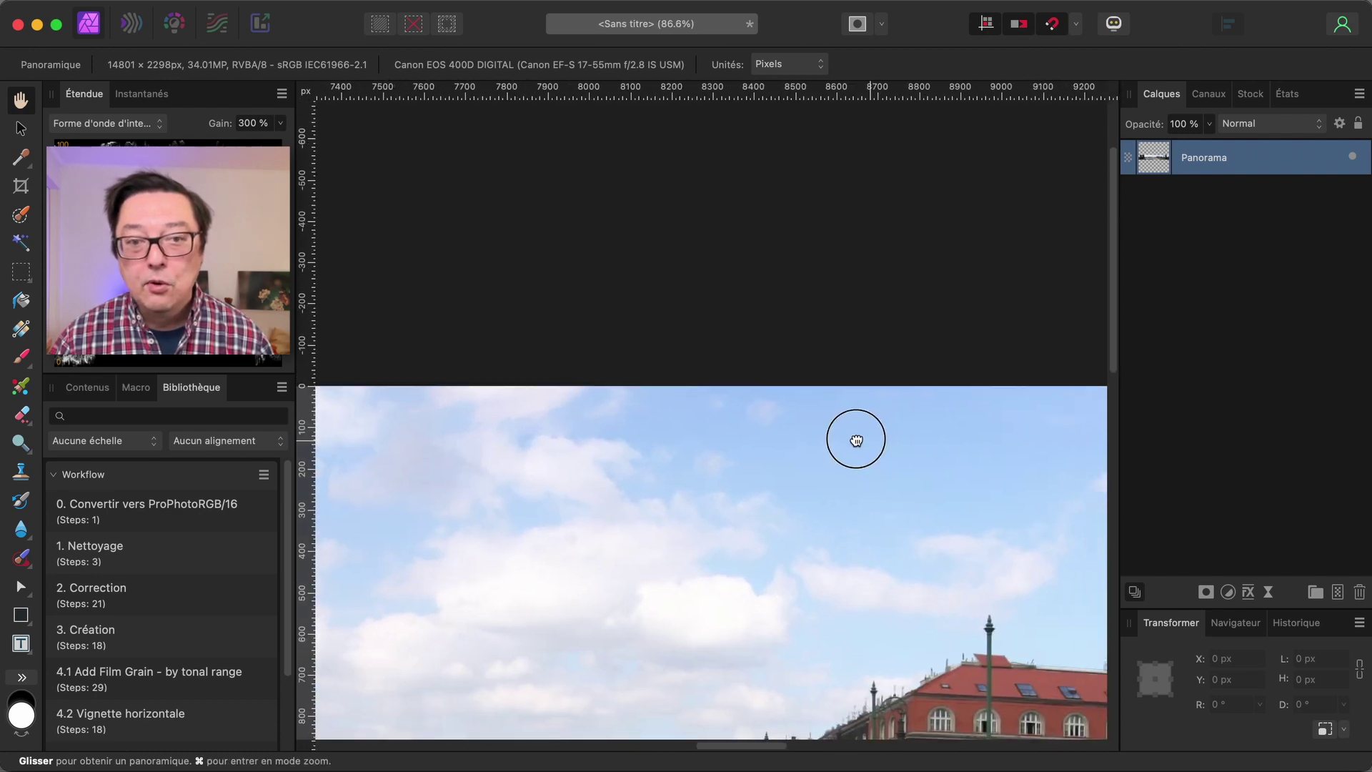
{"action": "scroll", "coordinate": [855, 440], "scroll_direction": "right", "scroll_amount": 2}
{"action": "scroll", "coordinate": [817, 438], "scroll_direction": "right", "scroll_amount": 5}
{"action": "scroll", "coordinate": [554, 465], "scroll_direction": "right", "scroll_amount": 2}
{"action": "scroll", "coordinate": [726, 478], "scroll_direction": "right", "scroll_amount": 3}
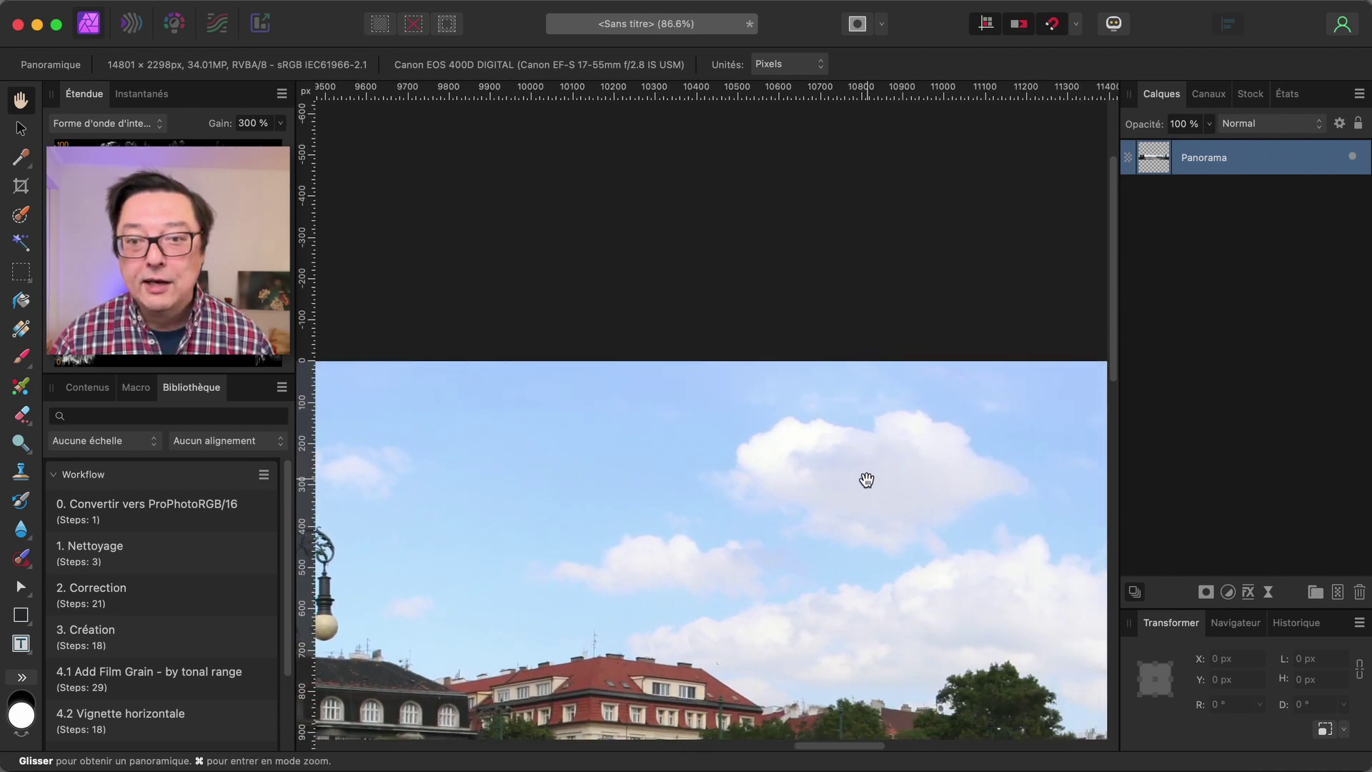
{"action": "scroll", "coordinate": [866, 479], "scroll_direction": "right", "scroll_amount": 1}
{"action": "scroll", "coordinate": [744, 514], "scroll_direction": "right", "scroll_amount": 3}
{"action": "scroll", "coordinate": [636, 527], "scroll_direction": "right", "scroll_amount": 1}
{"action": "scroll", "coordinate": [836, 521], "scroll_direction": "right", "scroll_amount": 1}
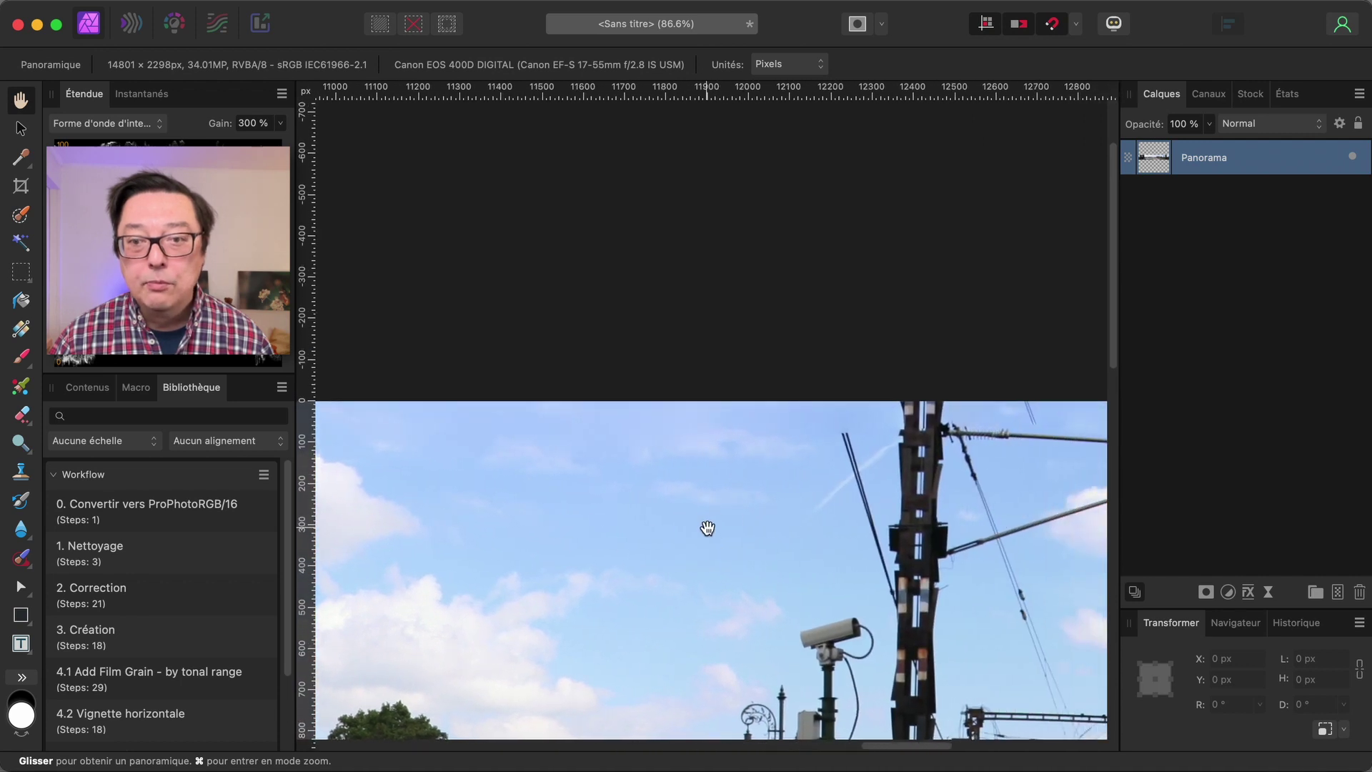
{"action": "scroll", "coordinate": [707, 528], "scroll_direction": "right", "scroll_amount": 2}
{"action": "scroll", "coordinate": [756, 529], "scroll_direction": "right", "scroll_amount": 2}
{"action": "scroll", "coordinate": [808, 514], "scroll_direction": "right", "scroll_amount": 1}
{"action": "scroll", "coordinate": [843, 493], "scroll_direction": "right", "scroll_amount": 1}
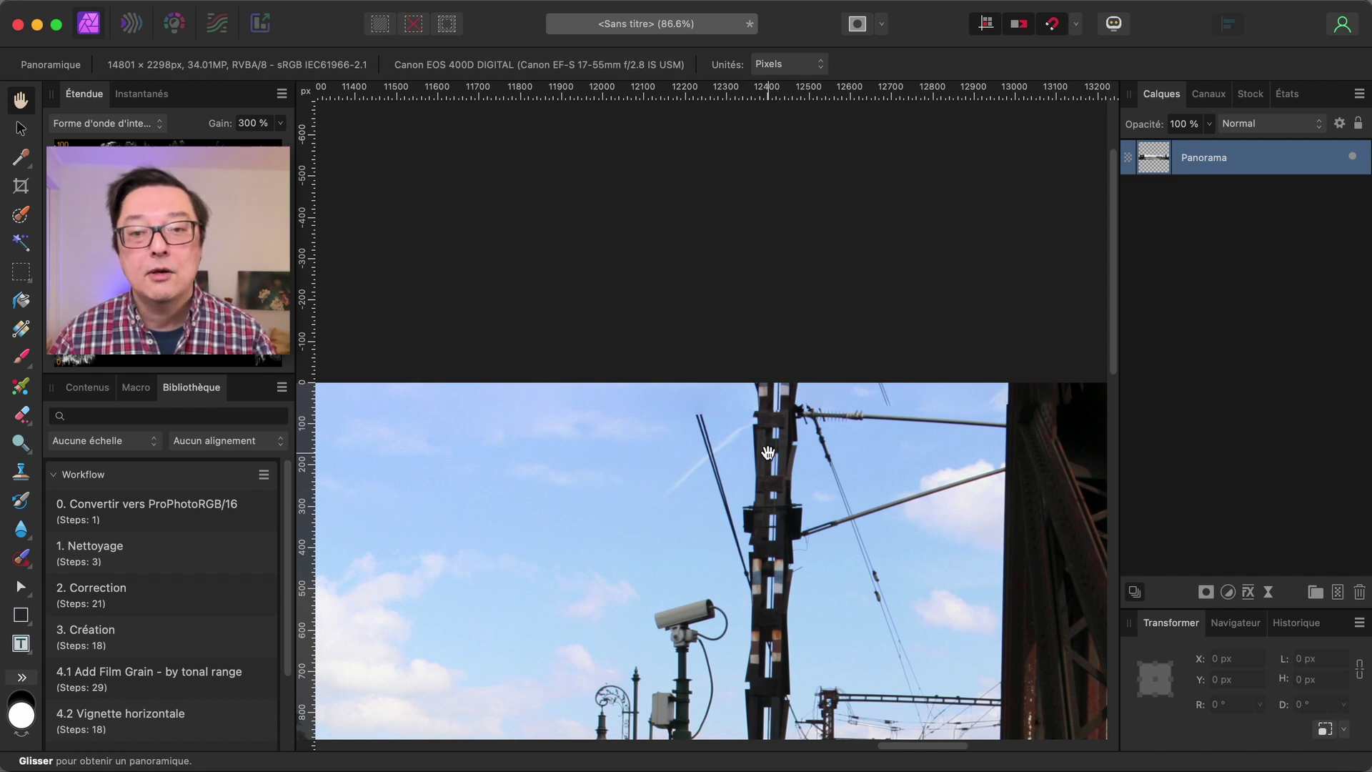
{"action": "key", "text": "super+0"}
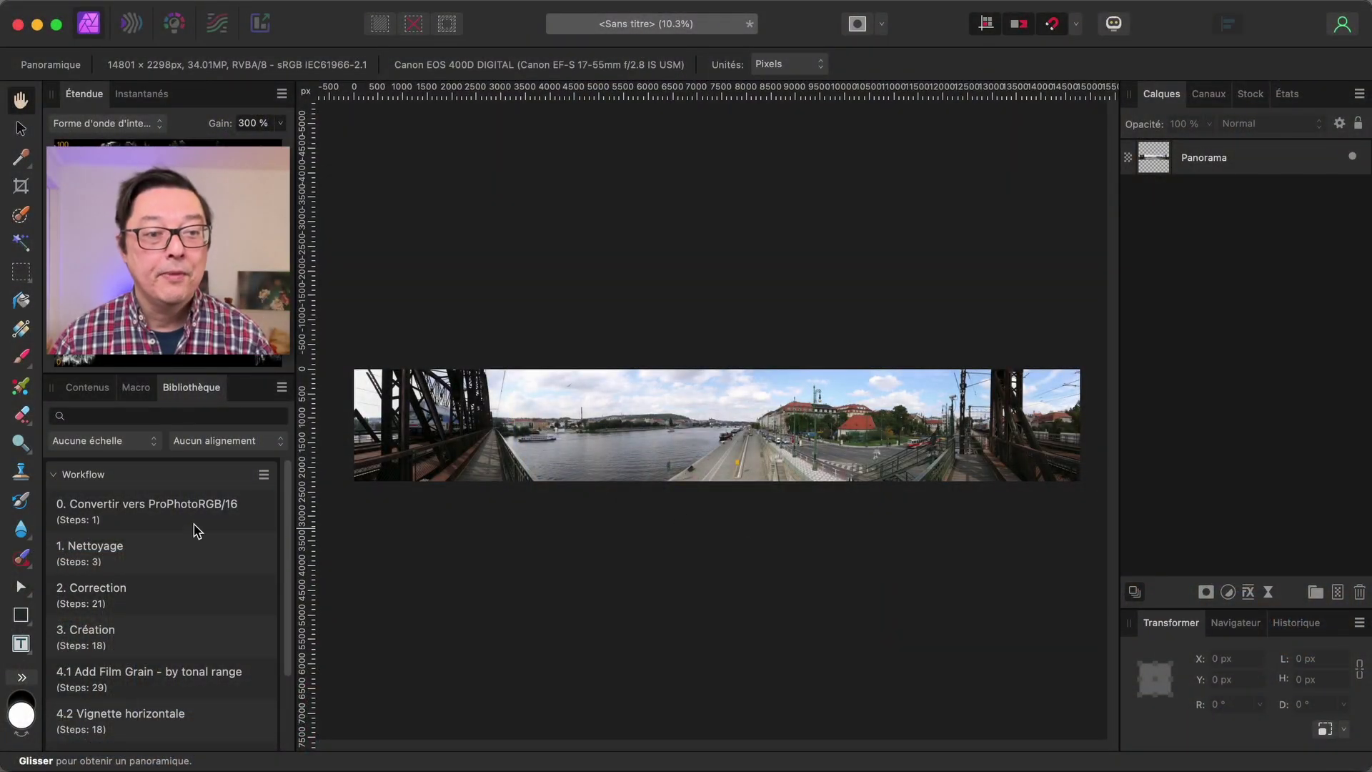
Run the 16-bit ProPhoto RGB, Nettoyage and Correction macros, collapsing the Correction group.
{"action": "left_click", "coordinate": [197, 520]}
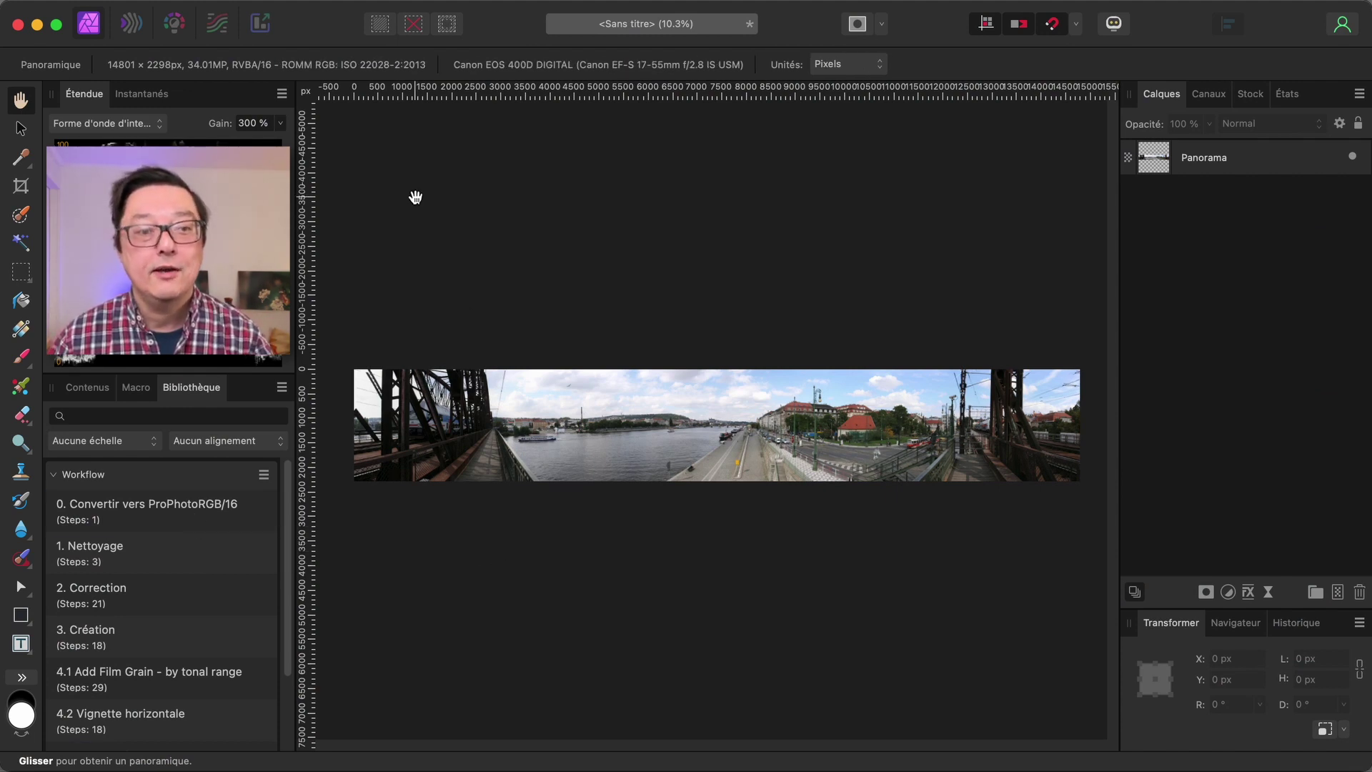
{"action": "left_click", "coordinate": [171, 556]}
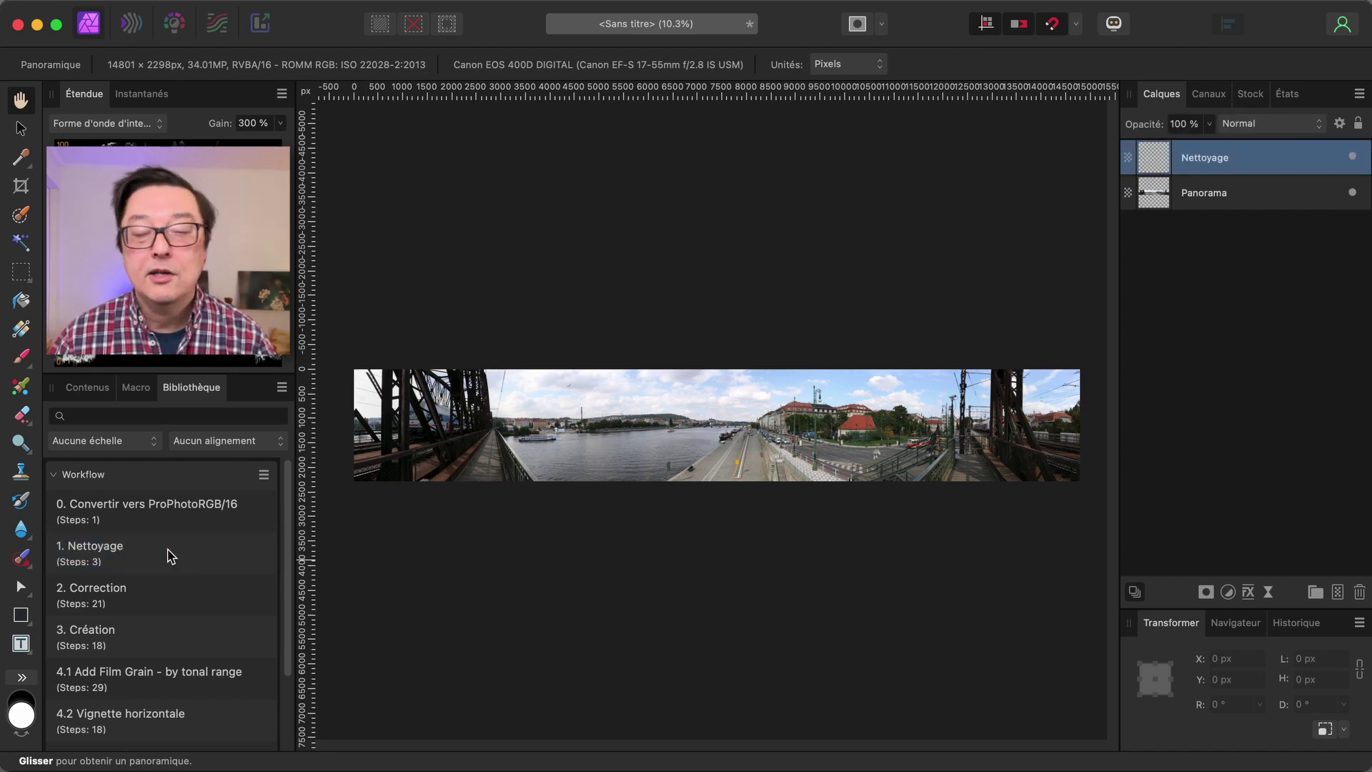
{"action": "left_click", "coordinate": [160, 609]}
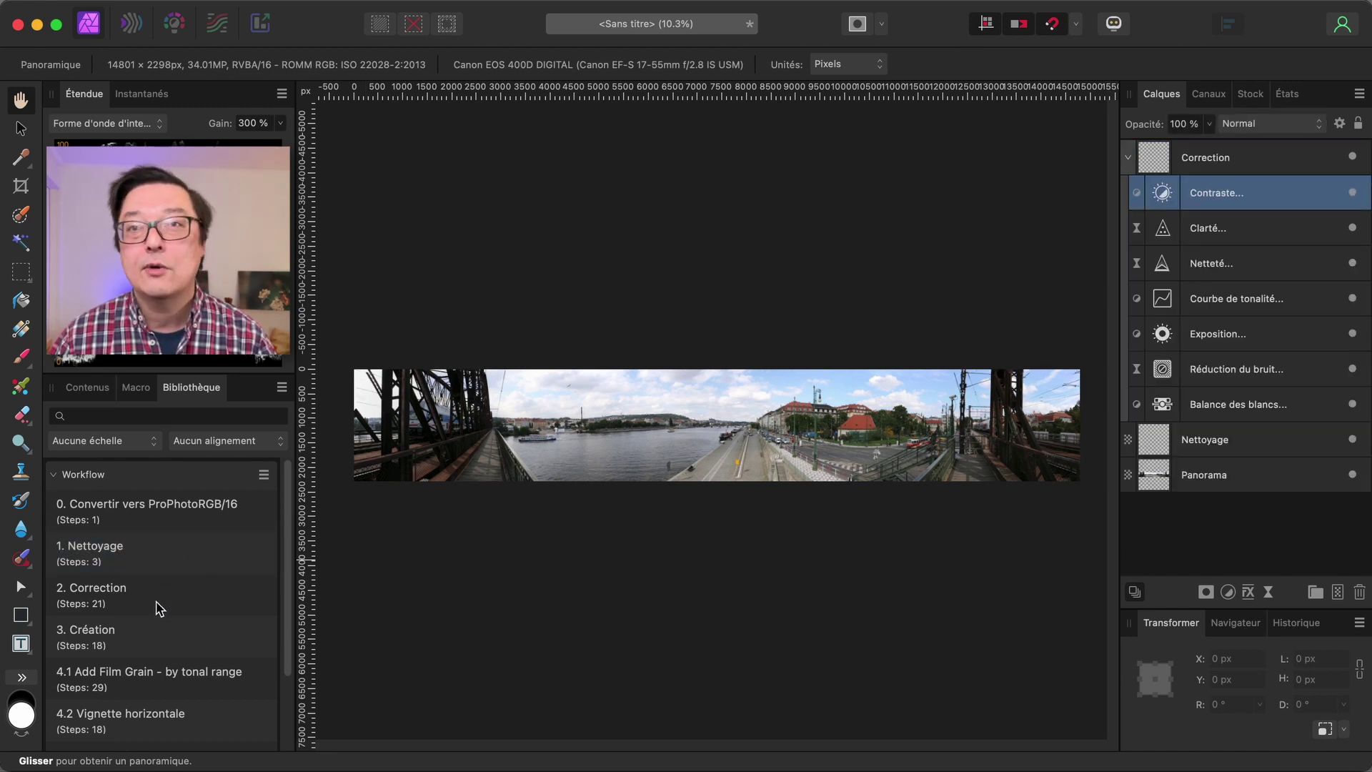
{"action": "left_click", "coordinate": [1128, 157]}
{"action": "left_click", "coordinate": [1186, 229]}
{"action": "left_click", "coordinate": [1188, 303]}
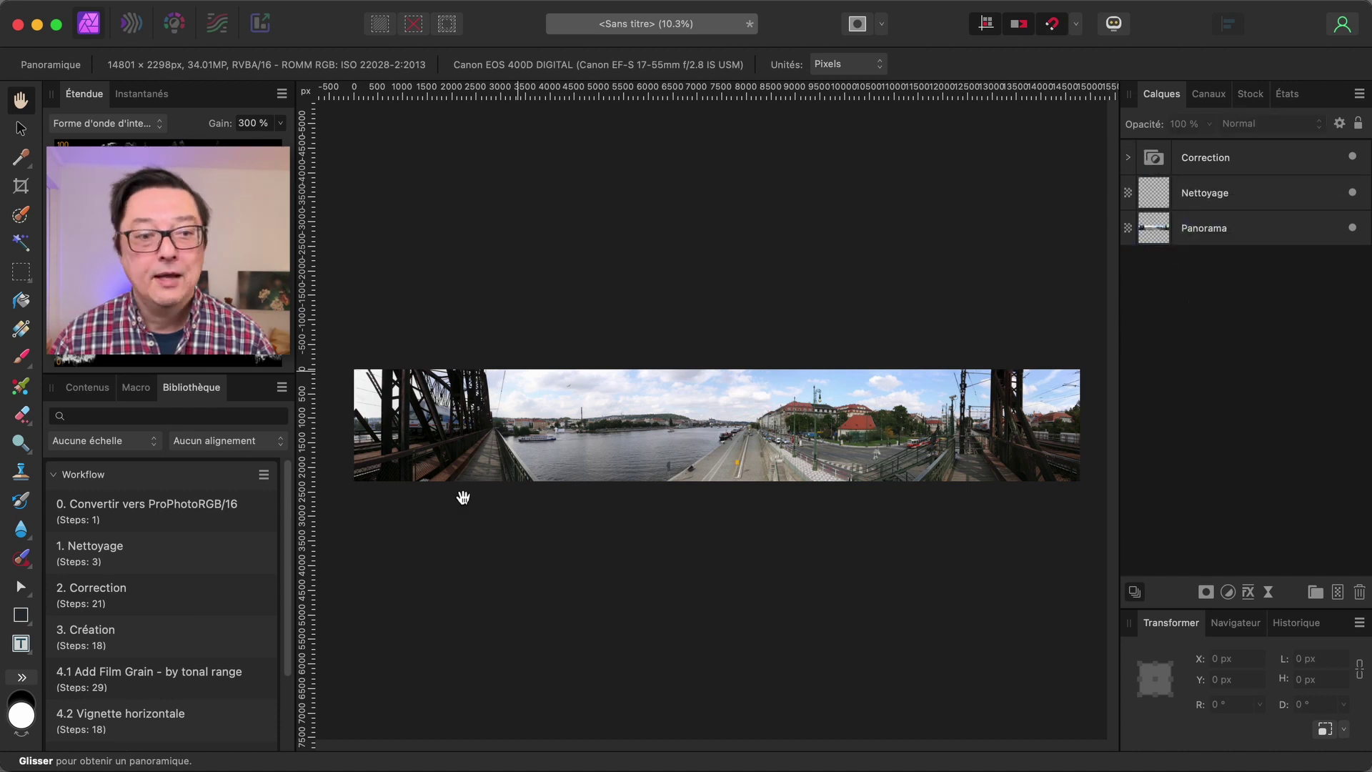
Run the Création macro, collapse its group, and expand the Correction group.
{"action": "left_click", "coordinate": [185, 636]}
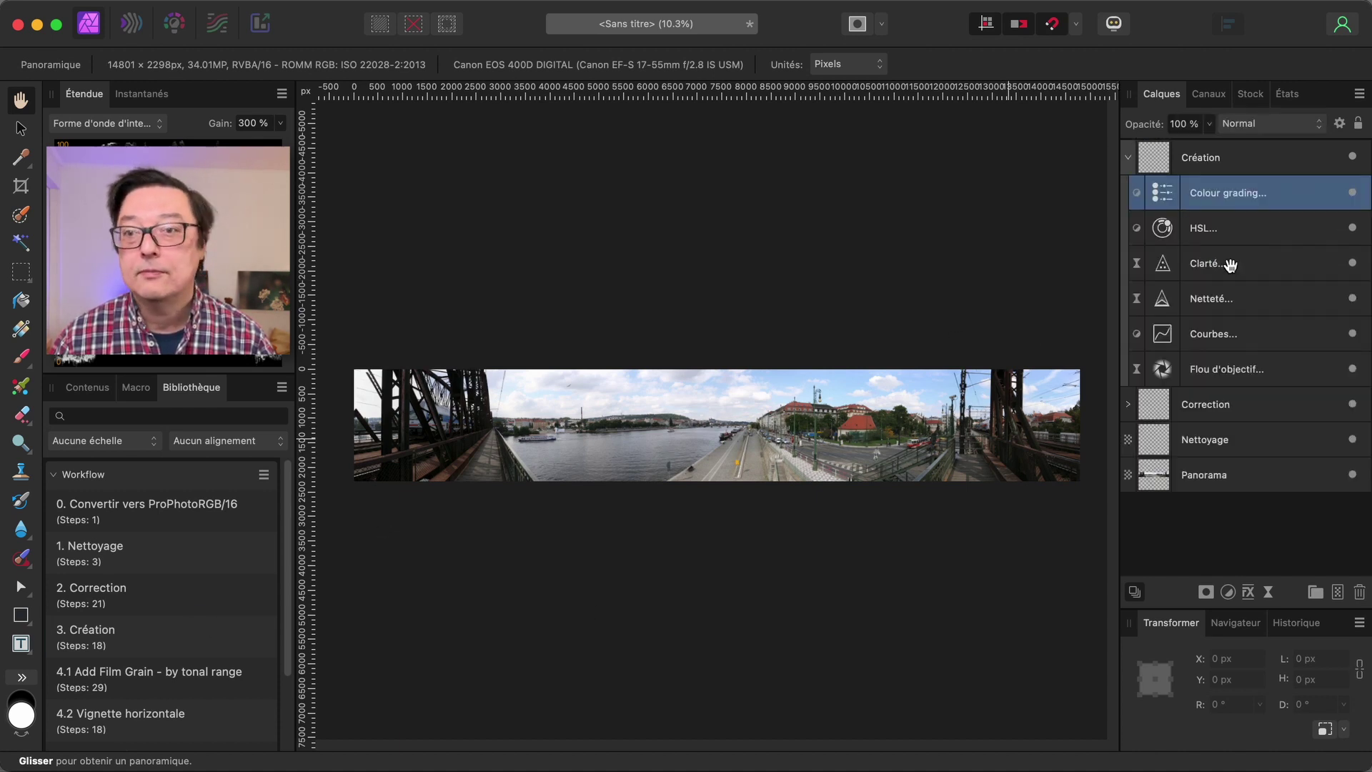
{"action": "left_click", "coordinate": [1128, 157]}
{"action": "left_click", "coordinate": [1161, 338]}
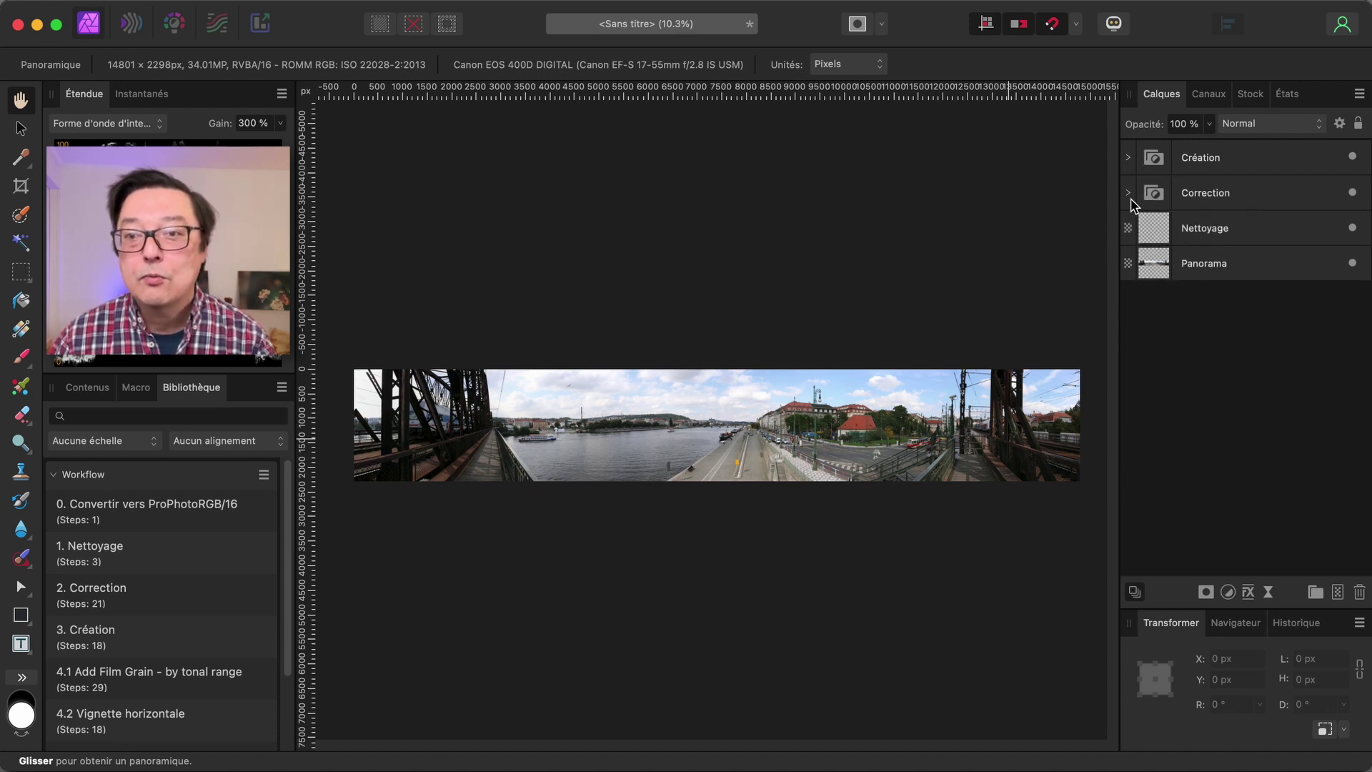
{"action": "left_click", "coordinate": [1128, 194]}
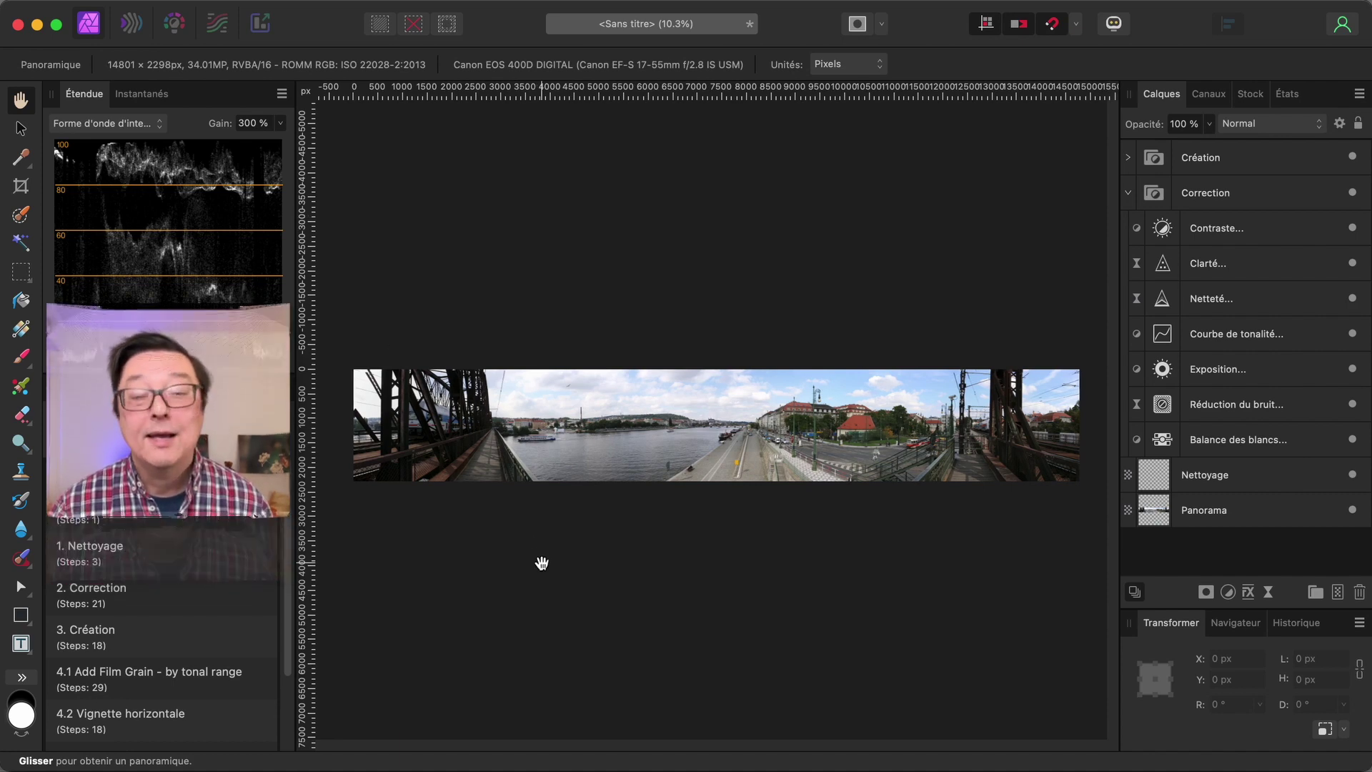
Inspect the river, boat and bridge up close, then expand Création instead of Correction.
{"action": "scroll", "coordinate": [554, 429], "scroll_direction": "up", "scroll_amount": 3}
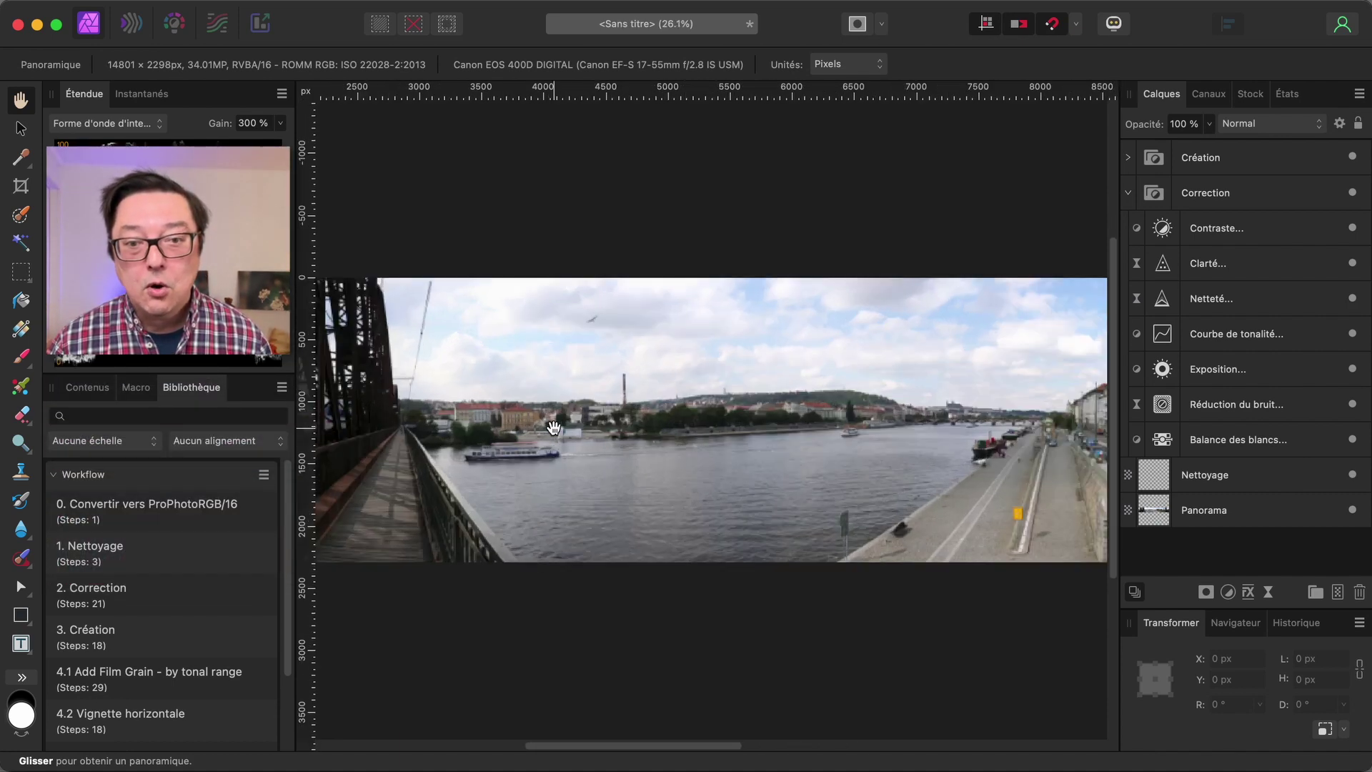
{"action": "scroll", "coordinate": [554, 429], "scroll_direction": "up", "scroll_amount": 2}
{"action": "scroll", "coordinate": [554, 429], "scroll_direction": "up", "scroll_amount": 2}
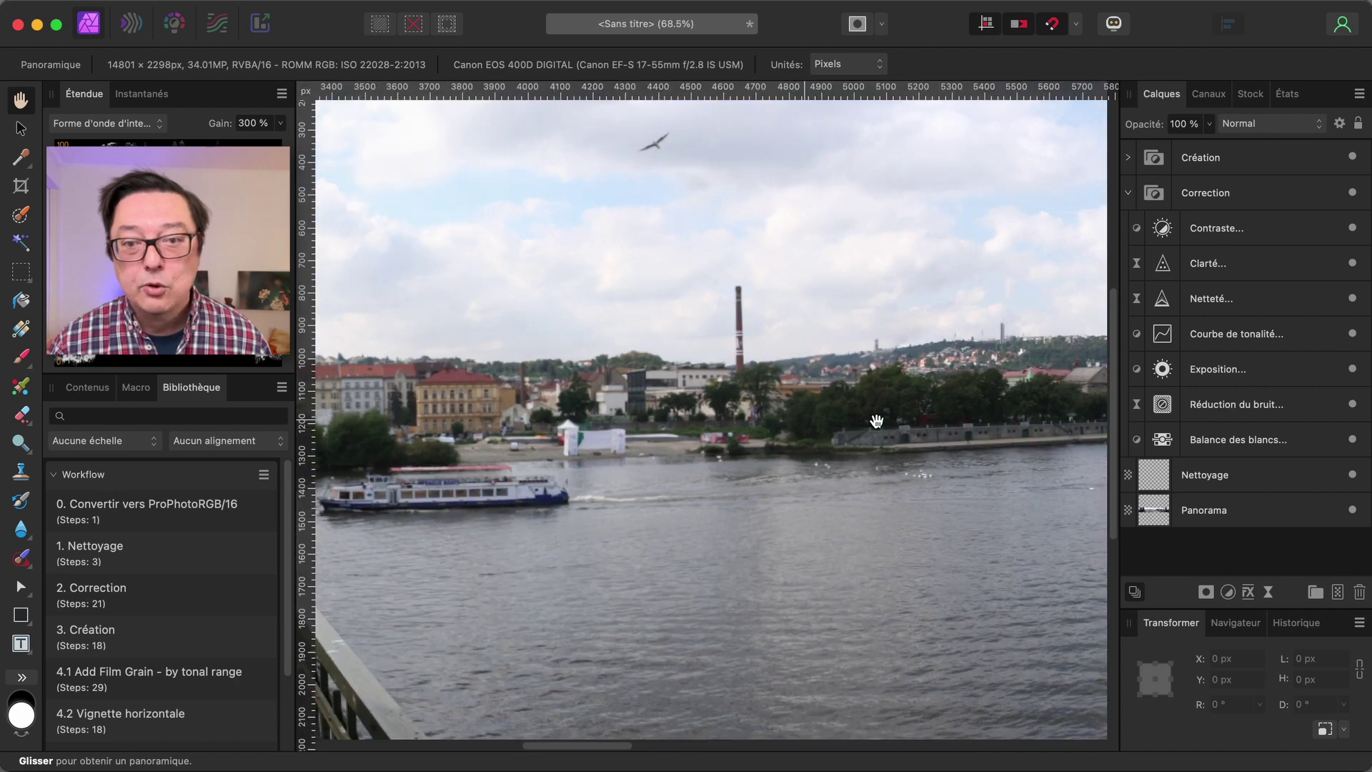
{"action": "scroll", "coordinate": [806, 506], "scroll_direction": "left", "scroll_amount": 2}
{"action": "scroll", "coordinate": [762, 498], "scroll_direction": "right", "scroll_amount": 5}
{"action": "scroll", "coordinate": [762, 499], "scroll_direction": "down", "scroll_amount": 1}
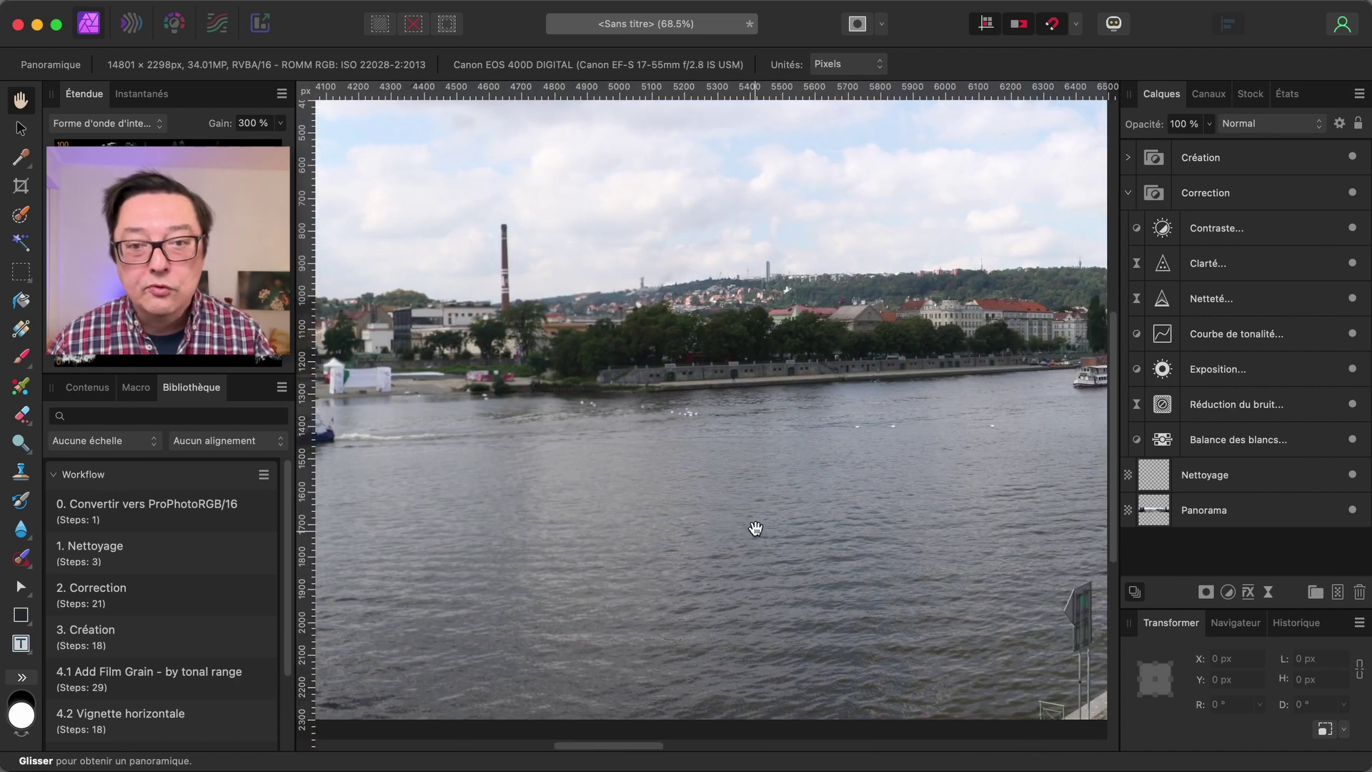
{"action": "scroll", "coordinate": [643, 536], "scroll_direction": "left", "scroll_amount": 4}
{"action": "scroll", "coordinate": [643, 536], "scroll_direction": "down", "scroll_amount": 1}
{"action": "scroll", "coordinate": [734, 519], "scroll_direction": "left", "scroll_amount": 2}
{"action": "scroll", "coordinate": [569, 511], "scroll_direction": "left", "scroll_amount": 4}
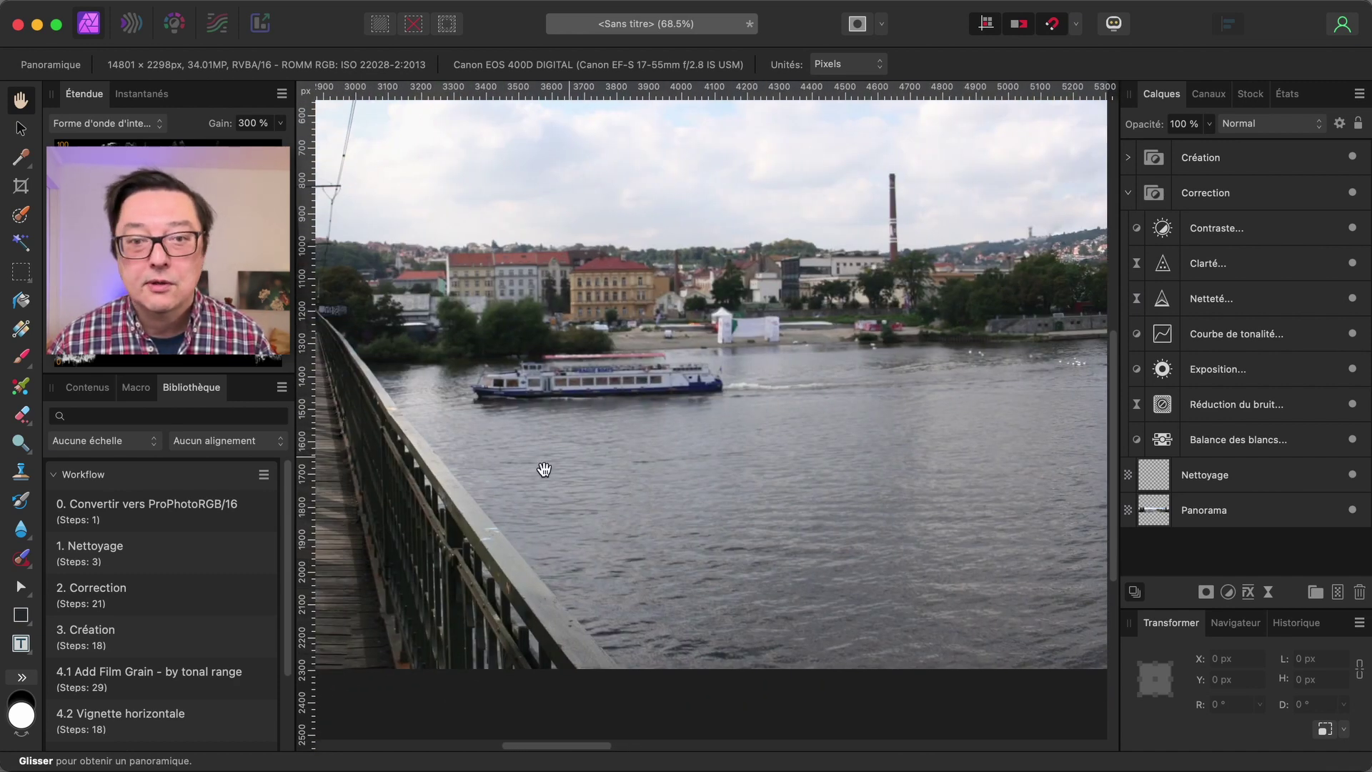
{"action": "scroll", "coordinate": [543, 470], "scroll_direction": "left", "scroll_amount": 6}
{"action": "scroll", "coordinate": [729, 453], "scroll_direction": "left", "scroll_amount": 6}
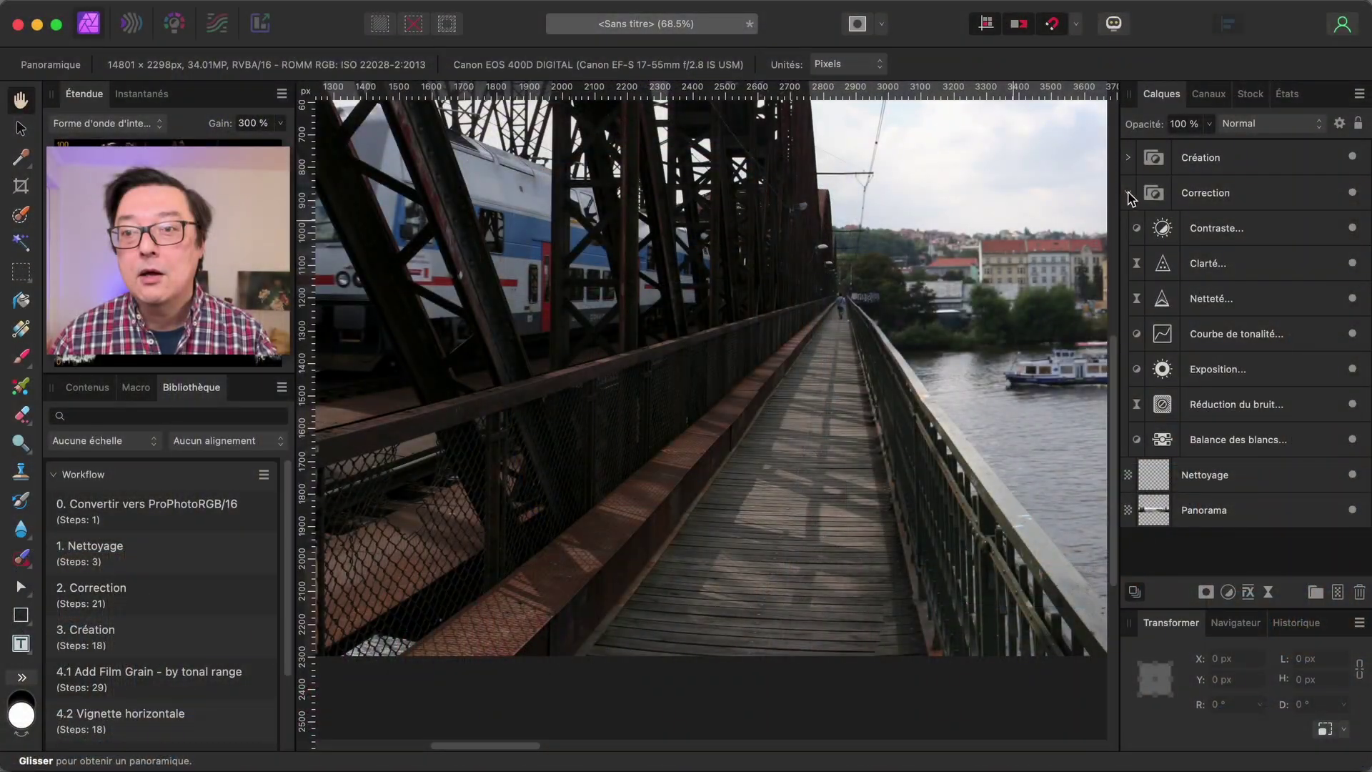
{"action": "left_click", "coordinate": [1127, 193]}
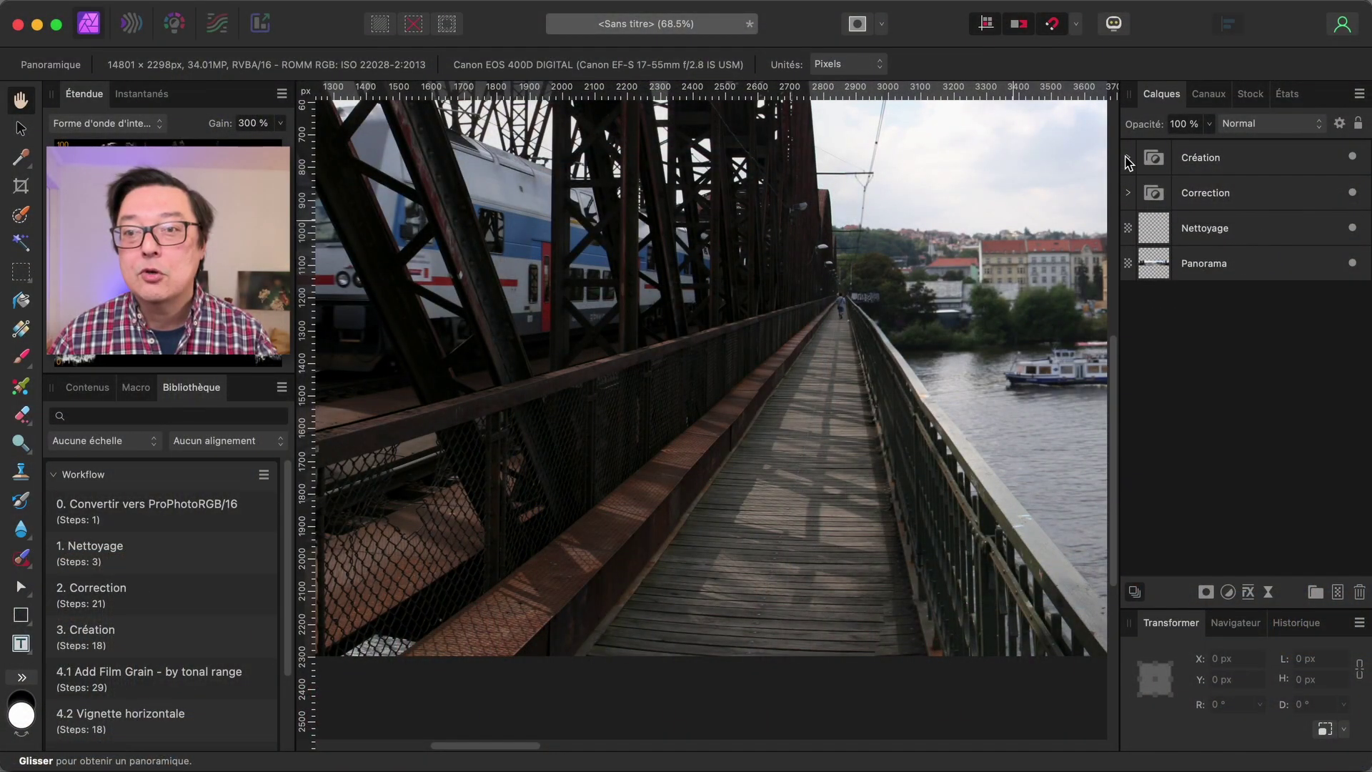
{"action": "left_click", "coordinate": [1127, 157]}
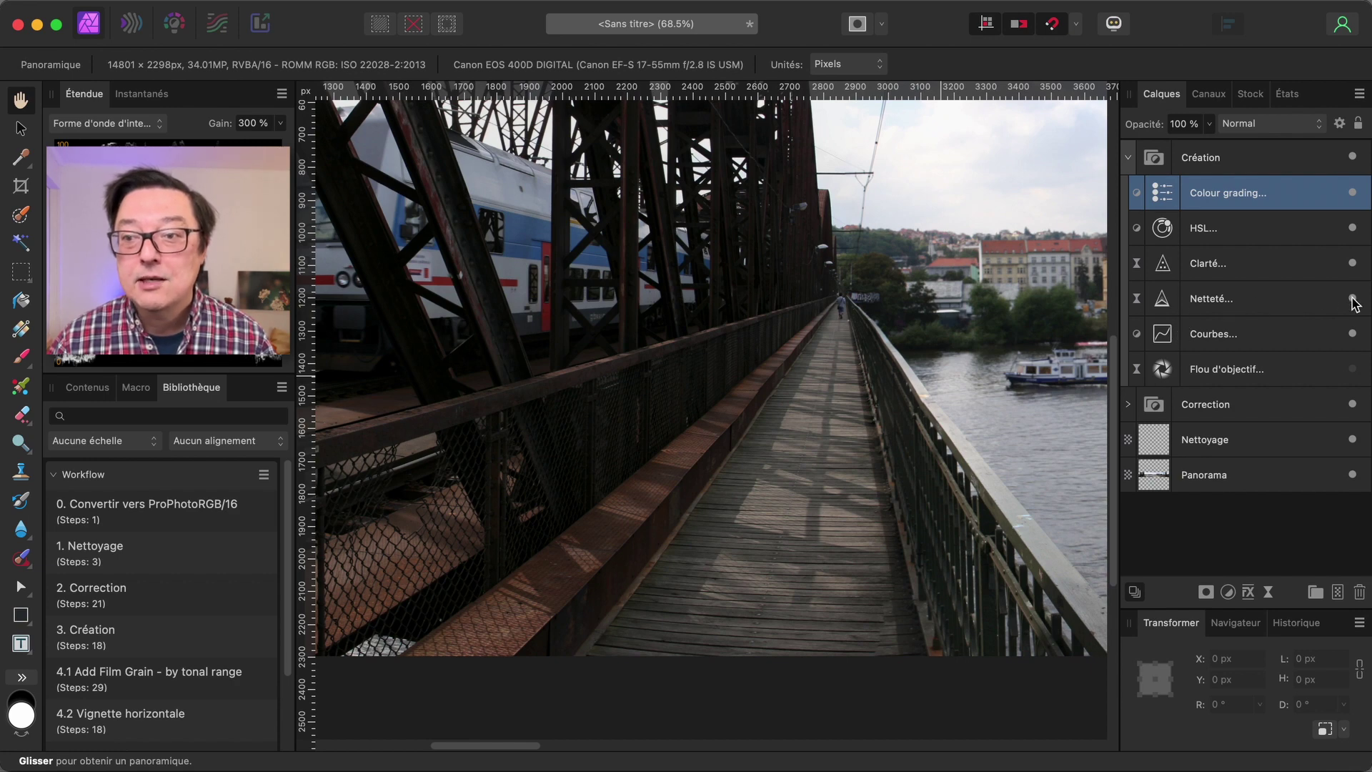
{"action": "double_click", "coordinate": [1165, 264]}
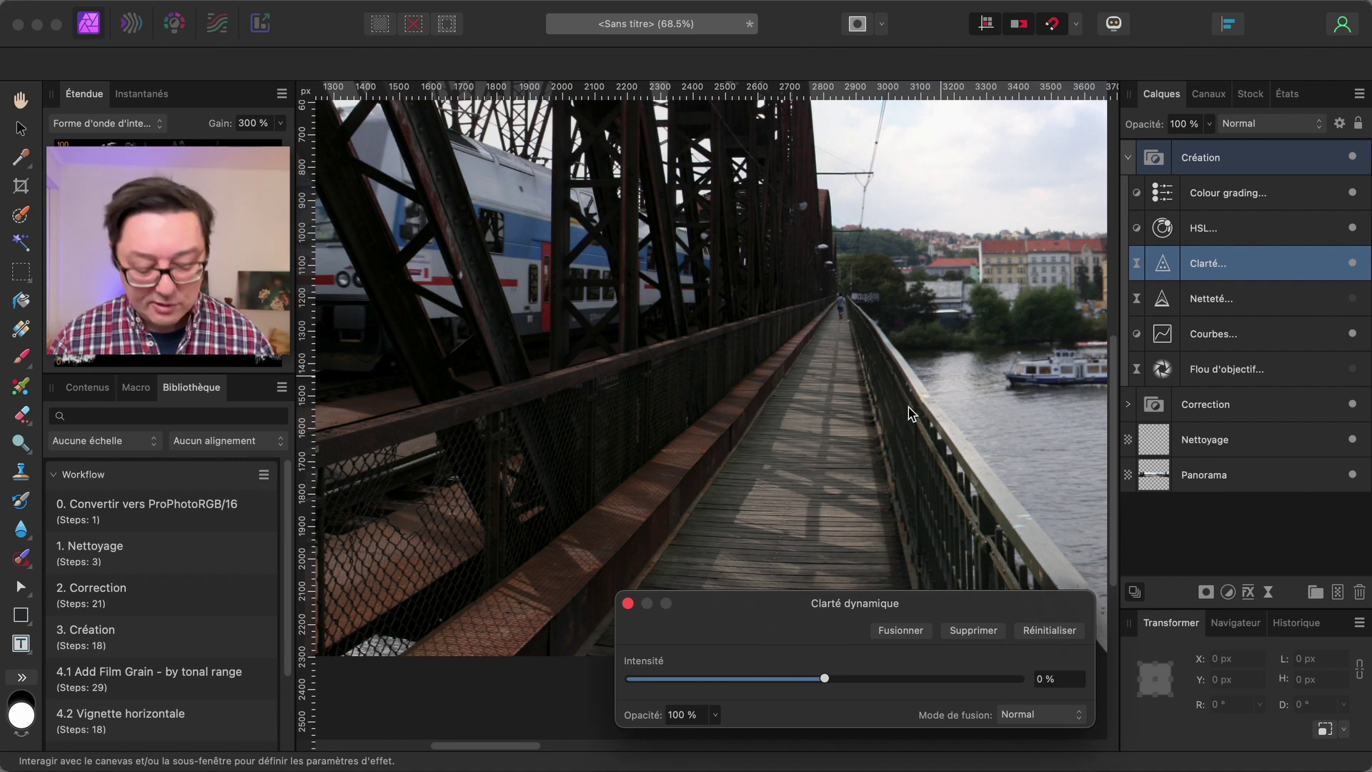
{"action": "left_click_drag", "start_coordinate": [1027, 364], "coordinate": [804, 428]}
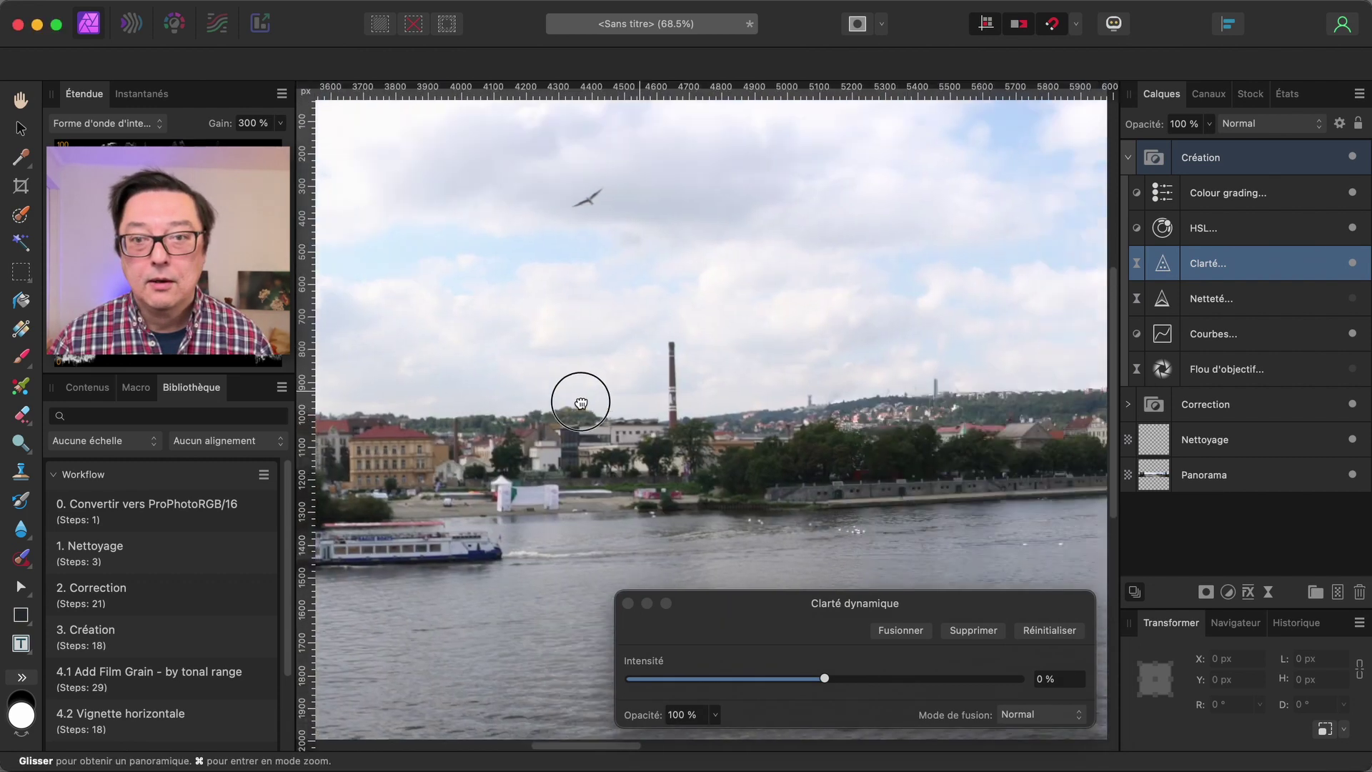
{"action": "scroll", "coordinate": [804, 427], "scroll_direction": "right", "scroll_amount": 5}
{"action": "scroll", "coordinate": [843, 443], "scroll_direction": "right", "scroll_amount": 5}
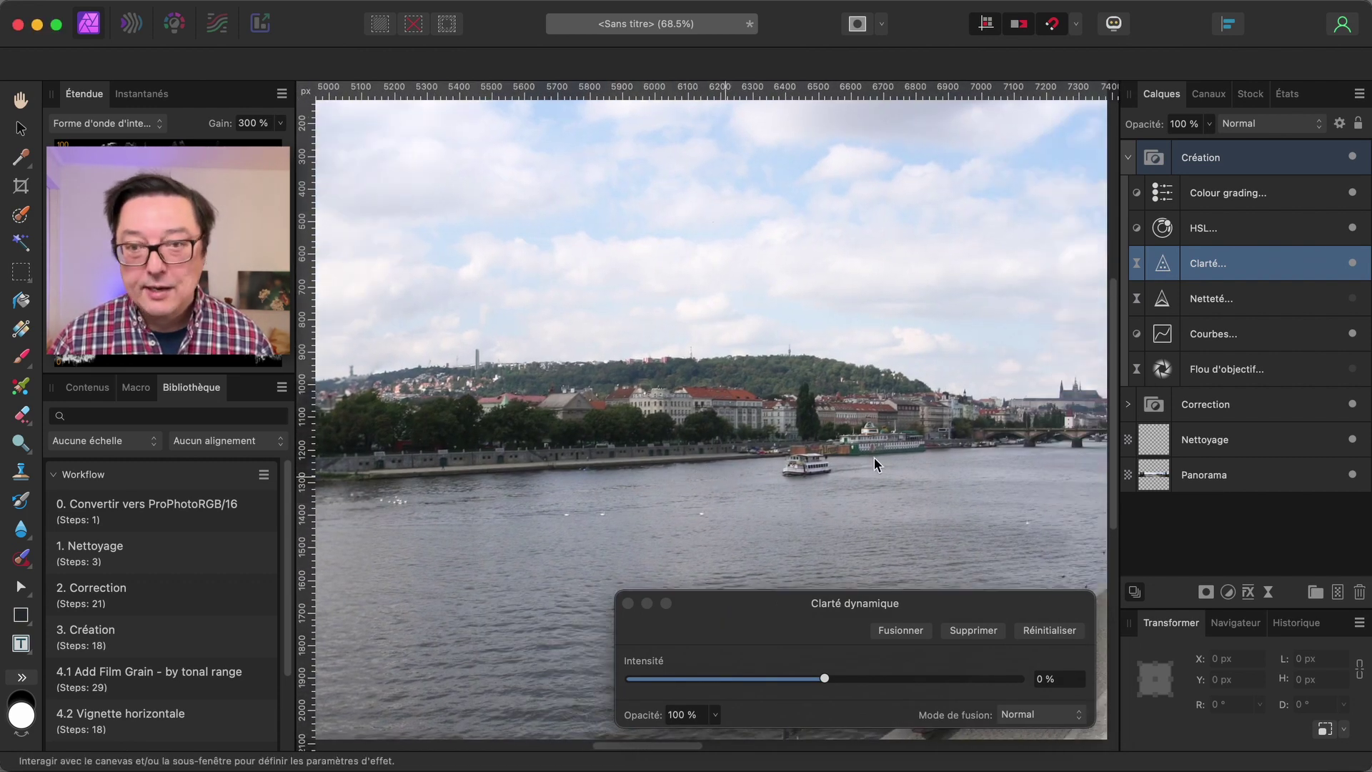
{"action": "scroll", "coordinate": [928, 452], "scroll_direction": "right", "scroll_amount": 5}
{"action": "scroll", "coordinate": [697, 448], "scroll_direction": "right", "scroll_amount": 5}
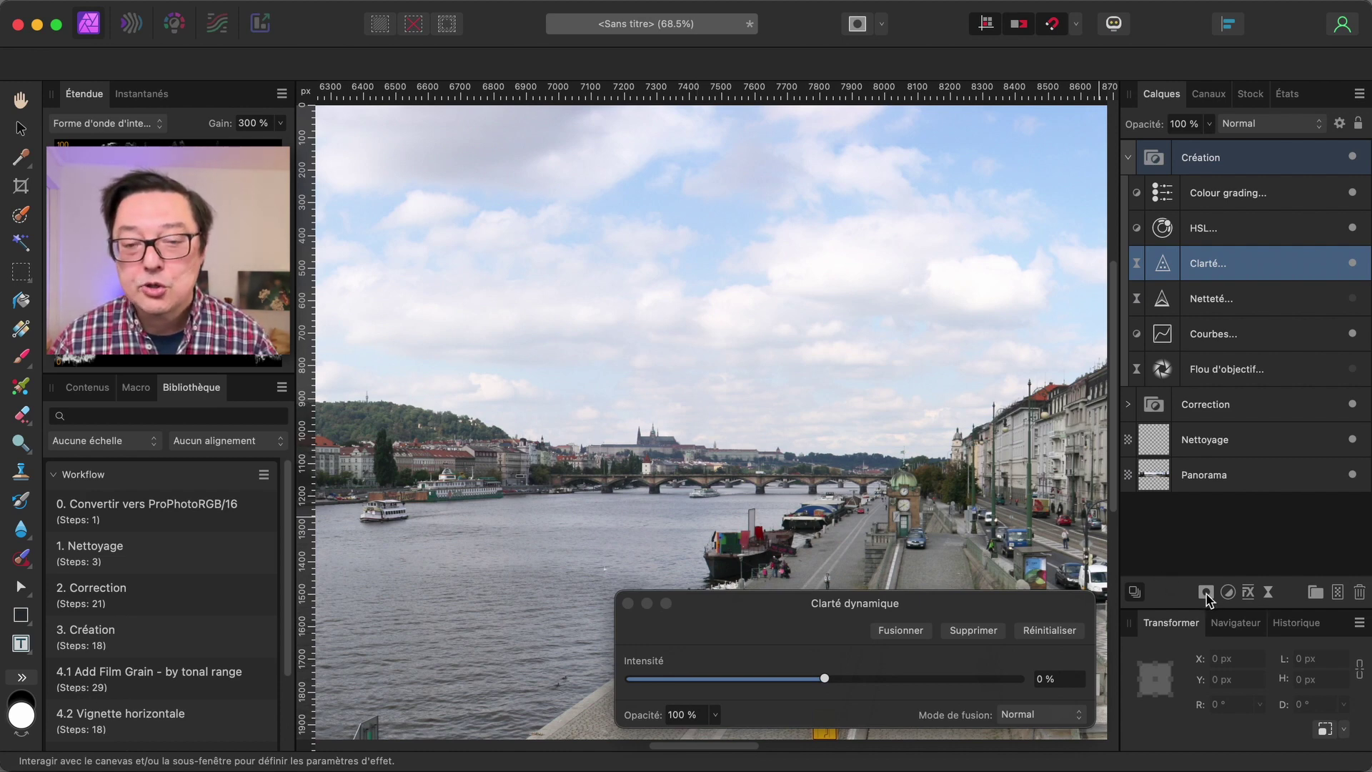
{"action": "left_click", "coordinate": [1216, 549]}
Add a luminosity range mask and ramp its curve from darkest to brightest tones.
{"action": "left_click", "coordinate": [1206, 593]}
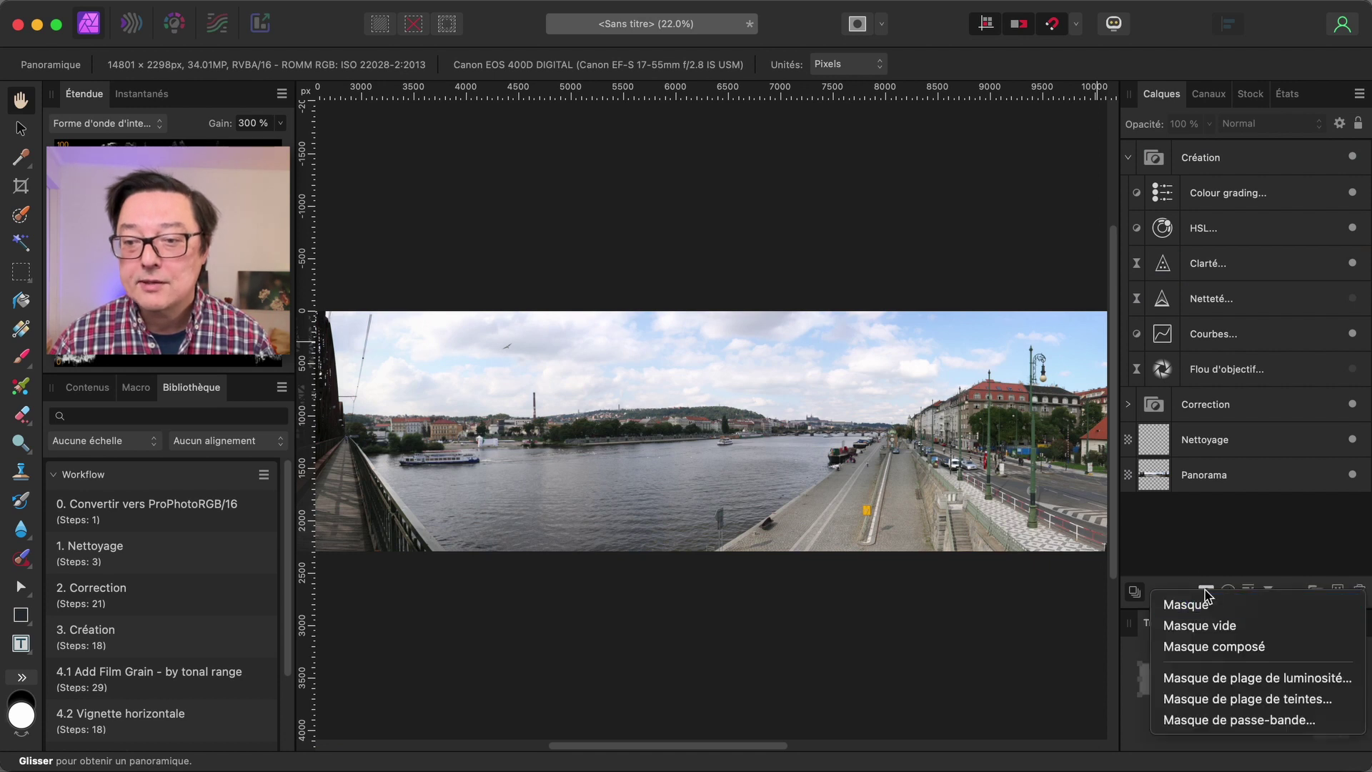
{"action": "left_click", "coordinate": [1219, 678]}
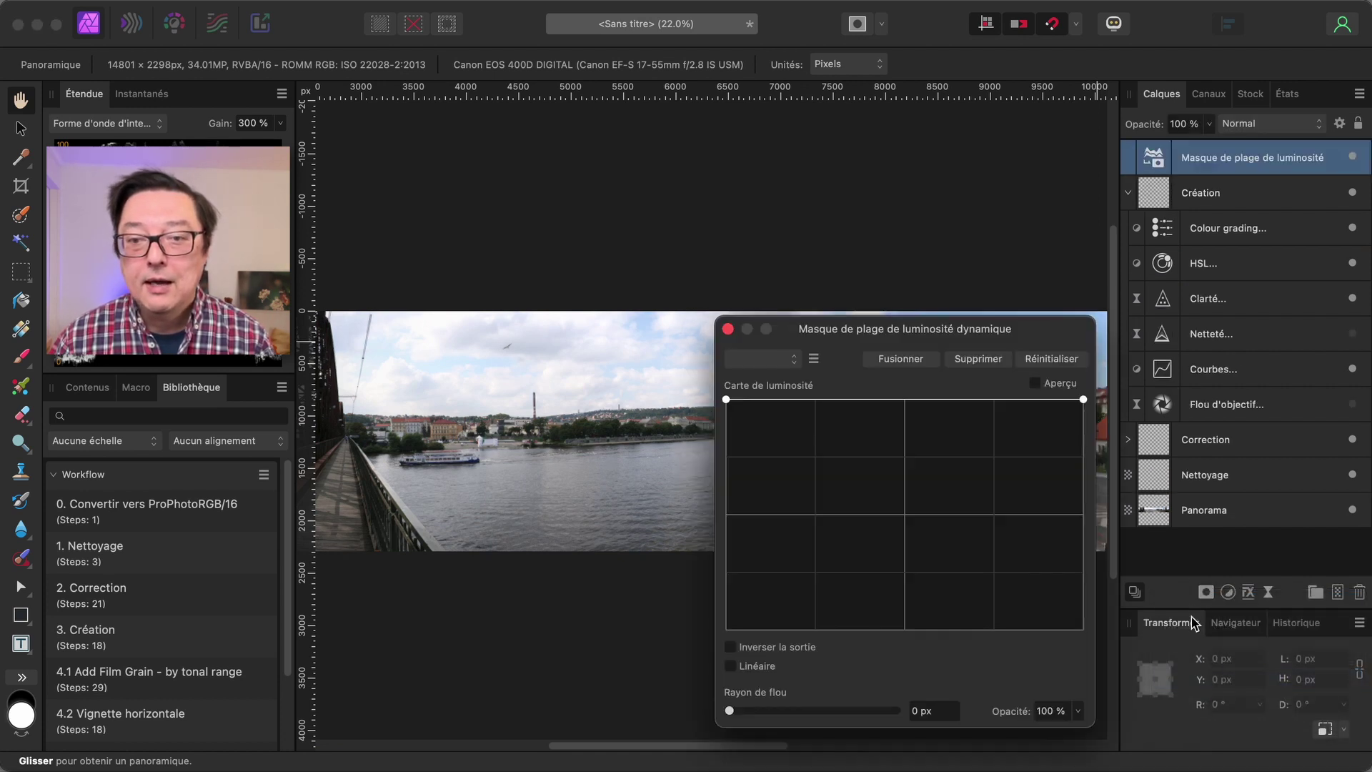
{"action": "left_click_drag", "start_coordinate": [998, 330], "coordinate": [1273, 367]}
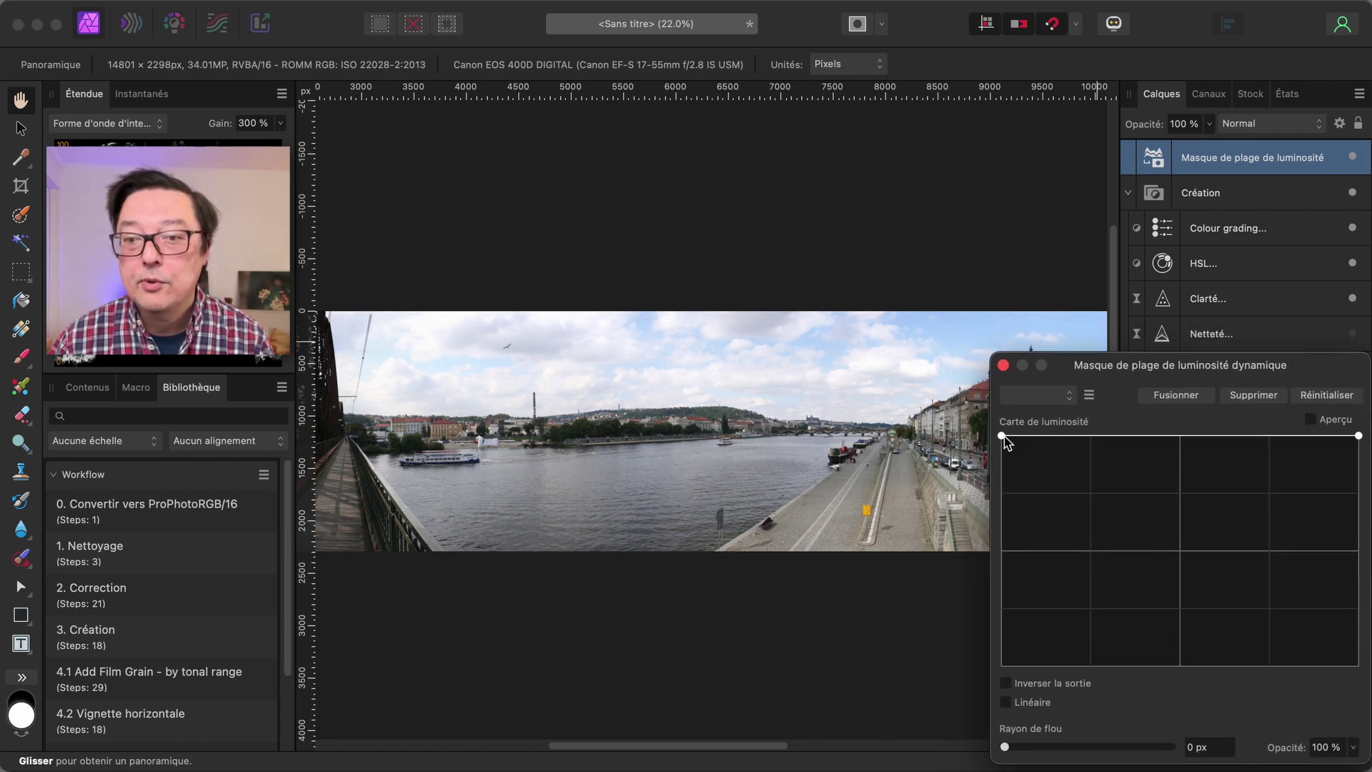
{"action": "mouse_move", "coordinate": [1003, 437]}
{"action": "left_mouse_down"}
{"action": "mouse_move", "coordinate": [1016, 689]}
{"action": "mouse_move", "coordinate": [1098, 668]}
{"action": "left_mouse_up"}
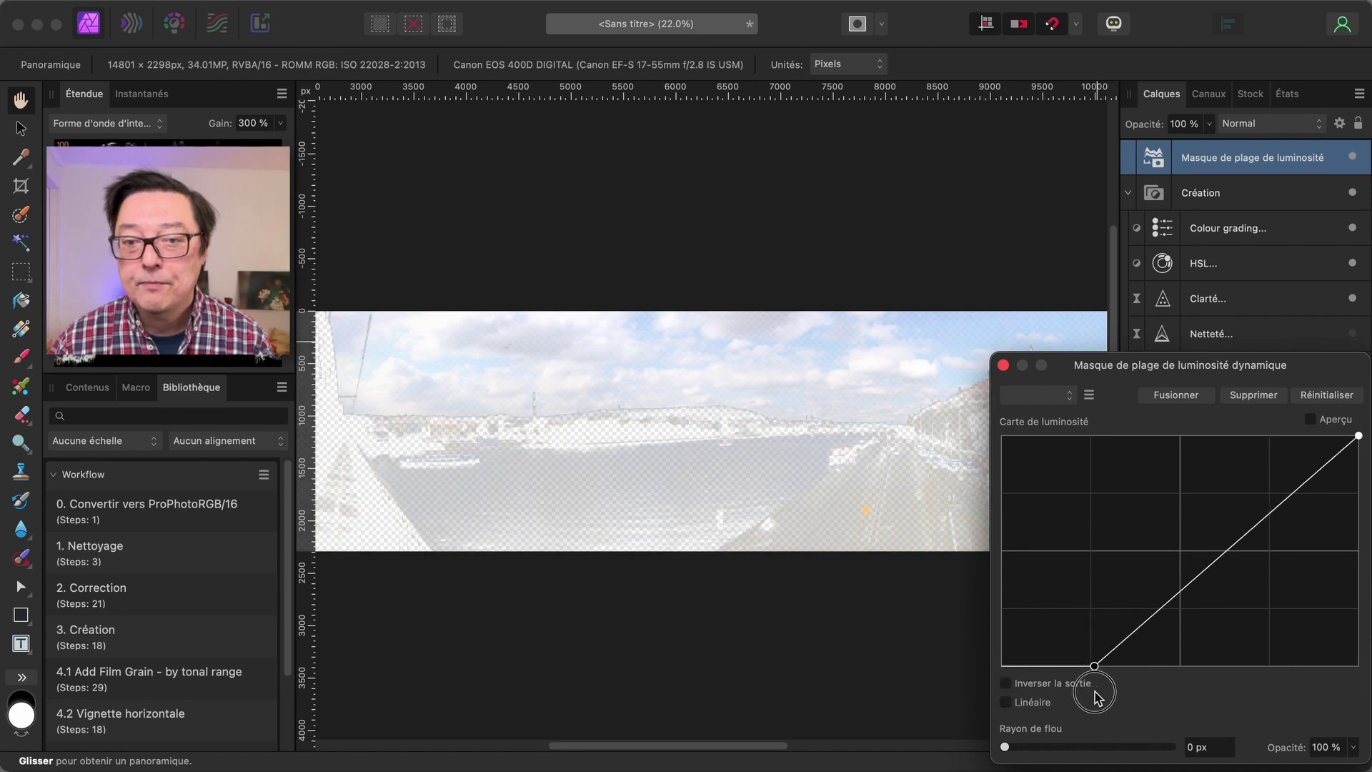
Steepen the mask curve toward the highlights with preview on, keeping only the bright sky.
{"action": "left_click", "coordinate": [1339, 424]}
{"action": "mouse_move", "coordinate": [1097, 668]}
{"action": "left_mouse_down"}
{"action": "mouse_move", "coordinate": [1222, 666]}
{"action": "mouse_move", "coordinate": [1250, 687]}
{"action": "left_mouse_up"}
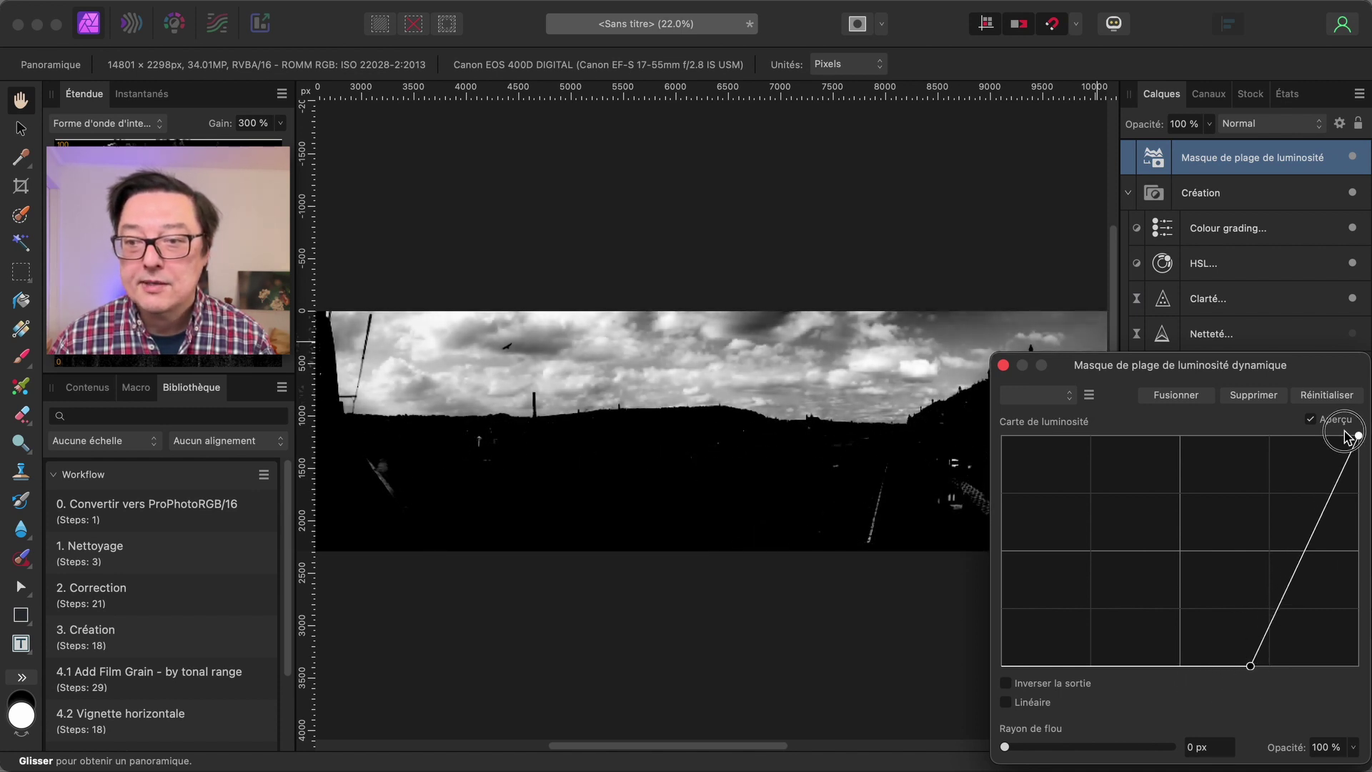
{"action": "left_click_drag", "start_coordinate": [1359, 437], "coordinate": [1276, 434]}
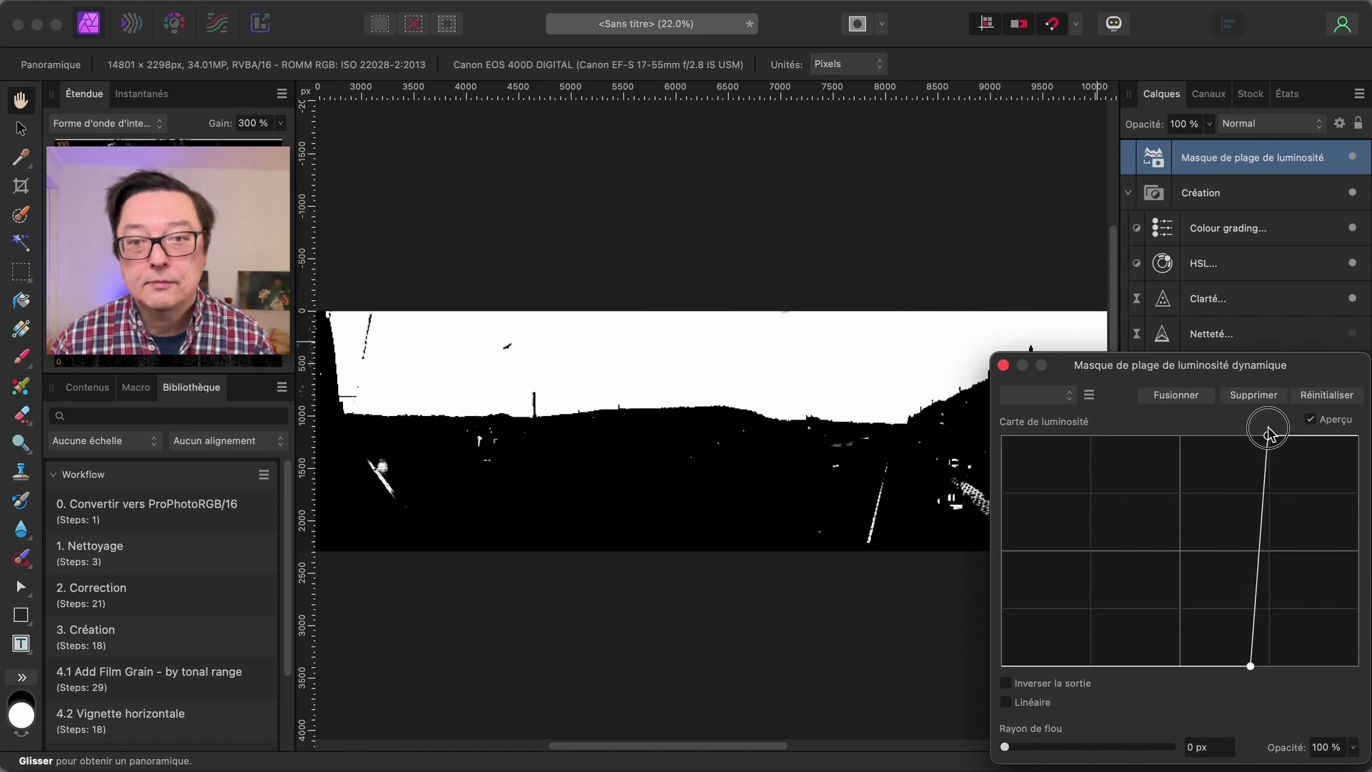
{"action": "left_click_drag", "start_coordinate": [1276, 434], "coordinate": [1272, 435]}
{"action": "left_click_drag", "start_coordinate": [1250, 665], "coordinate": [1244, 665]}
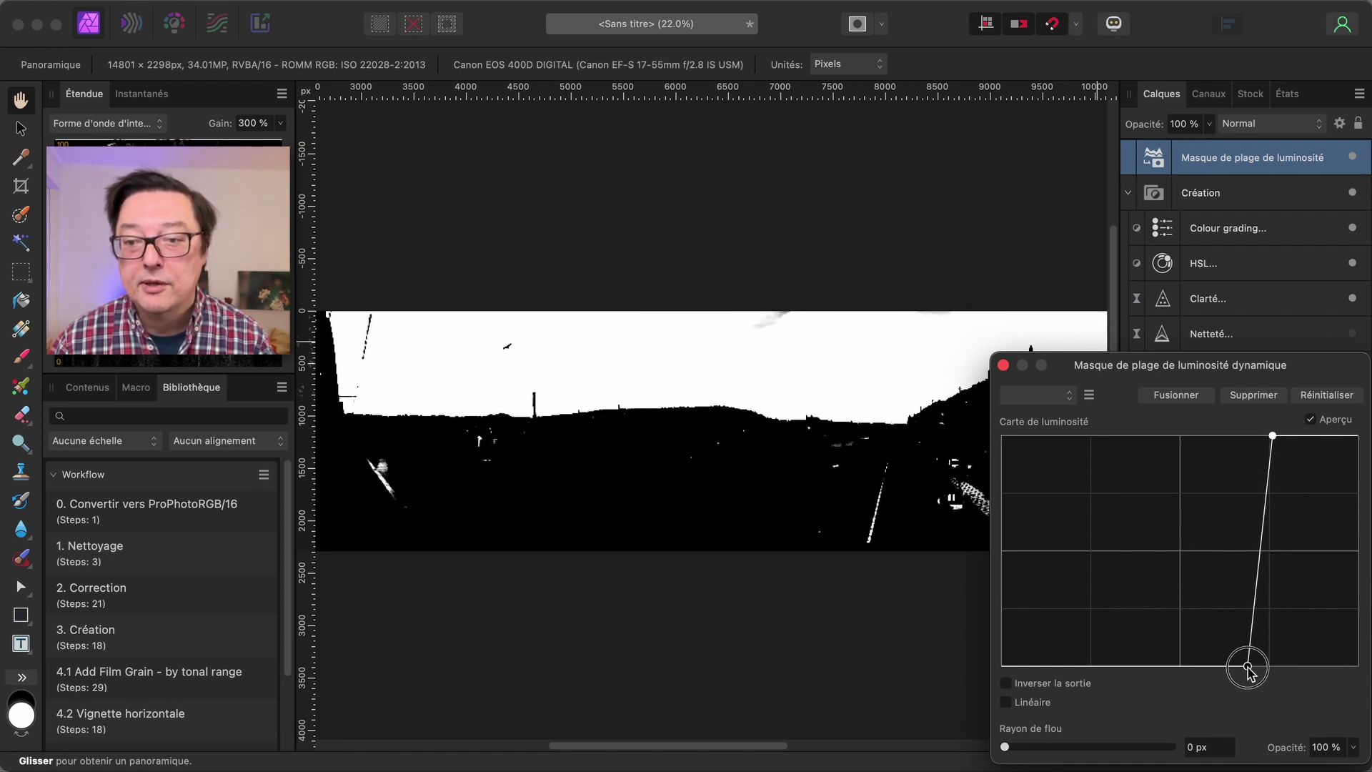
{"action": "left_click_drag", "start_coordinate": [1242, 363], "coordinate": [1236, 365]}
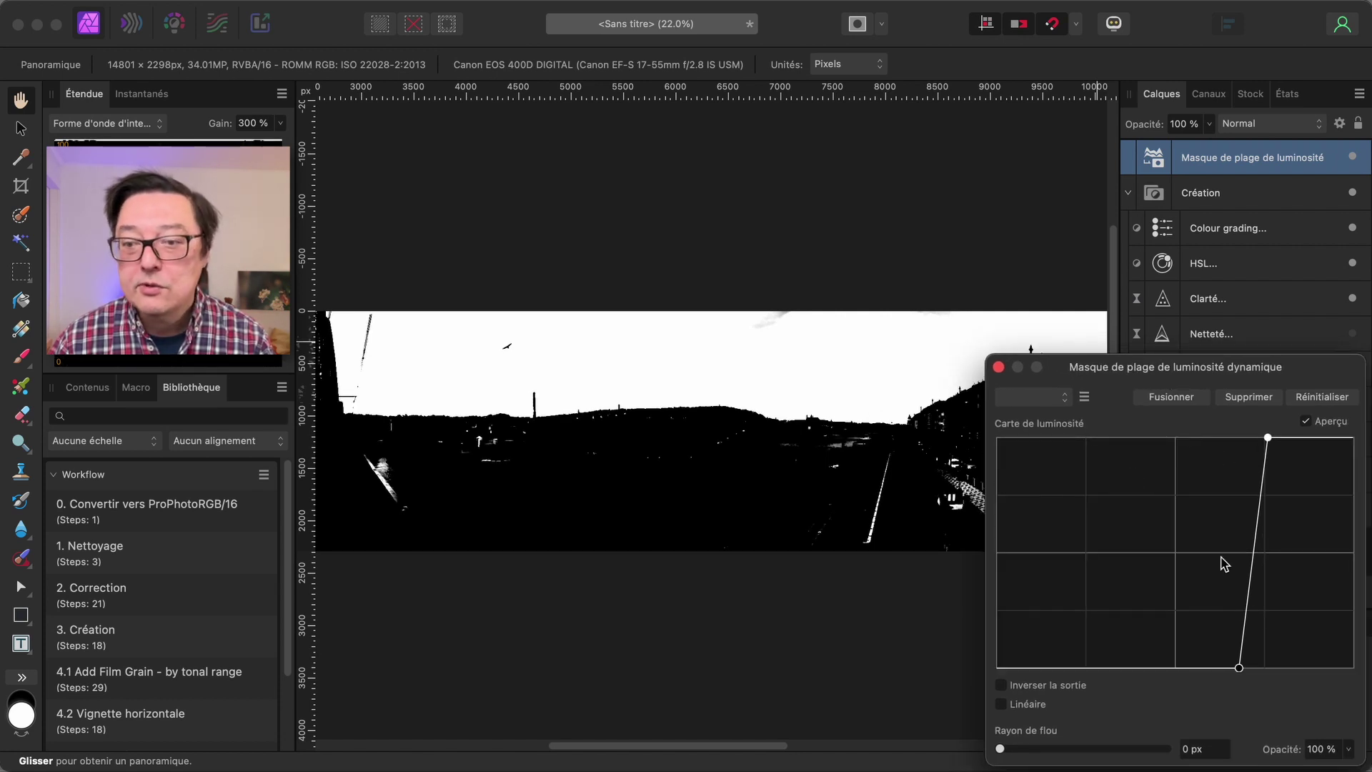
{"action": "left_click", "coordinate": [1314, 421]}
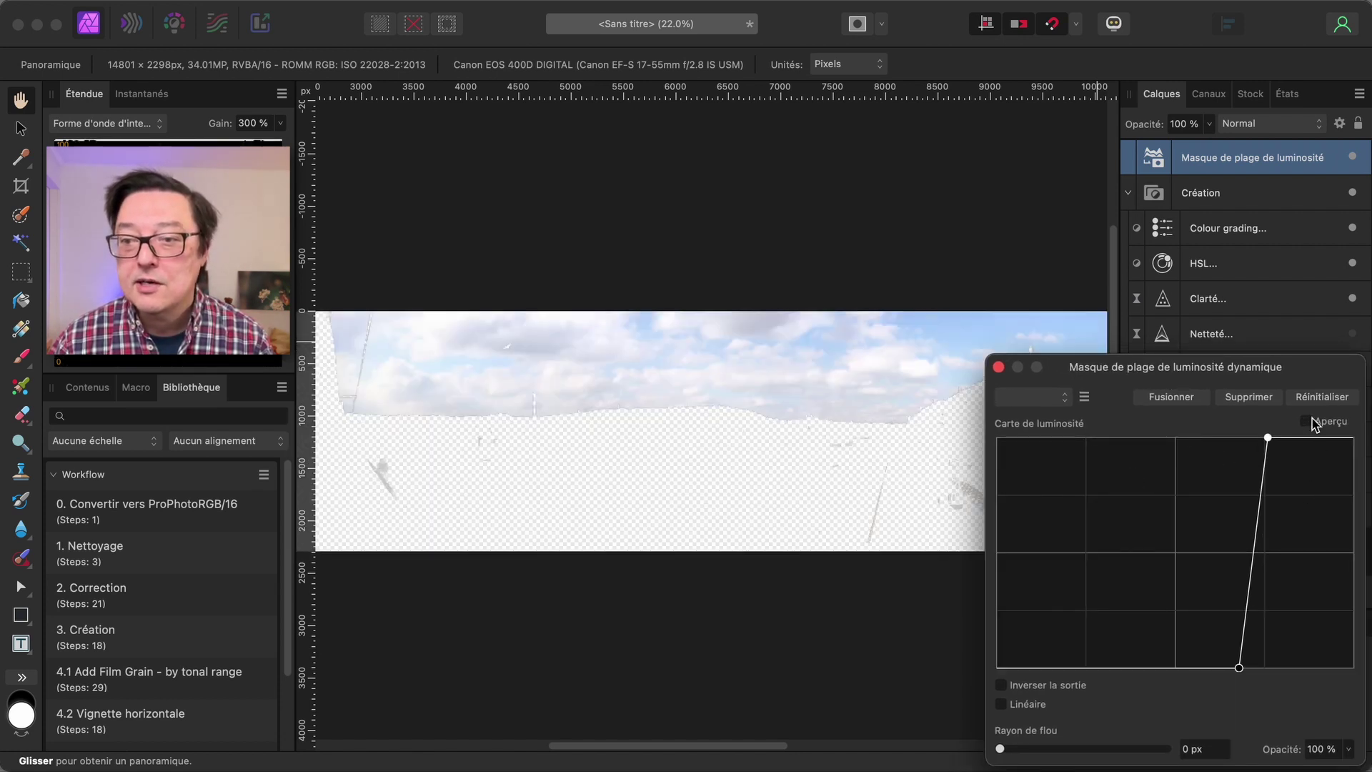
{"action": "left_click", "coordinate": [998, 366]}
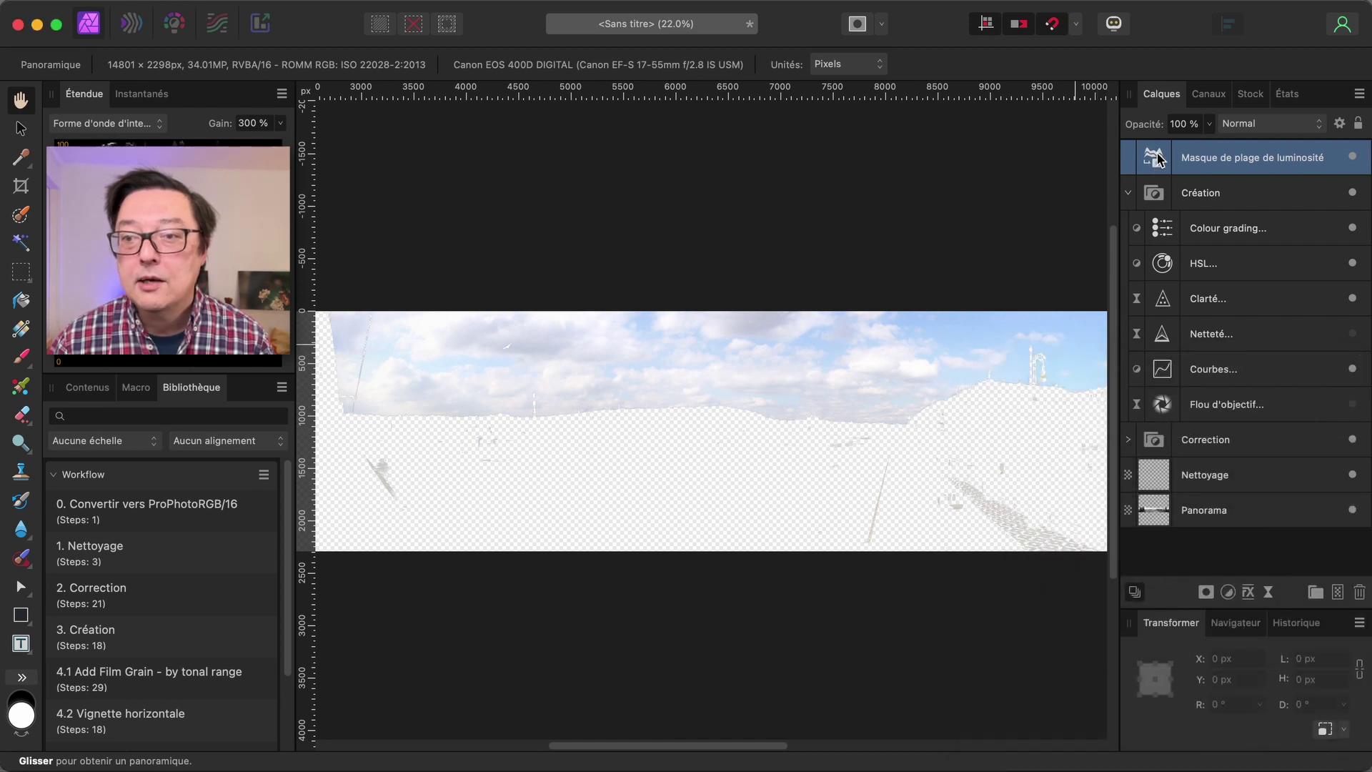
Nest the luminosity mask in Clarté, raise clarity intensity to 63 %, and collapse the layer.
{"action": "left_click_drag", "start_coordinate": [1157, 158], "coordinate": [1154, 325]}
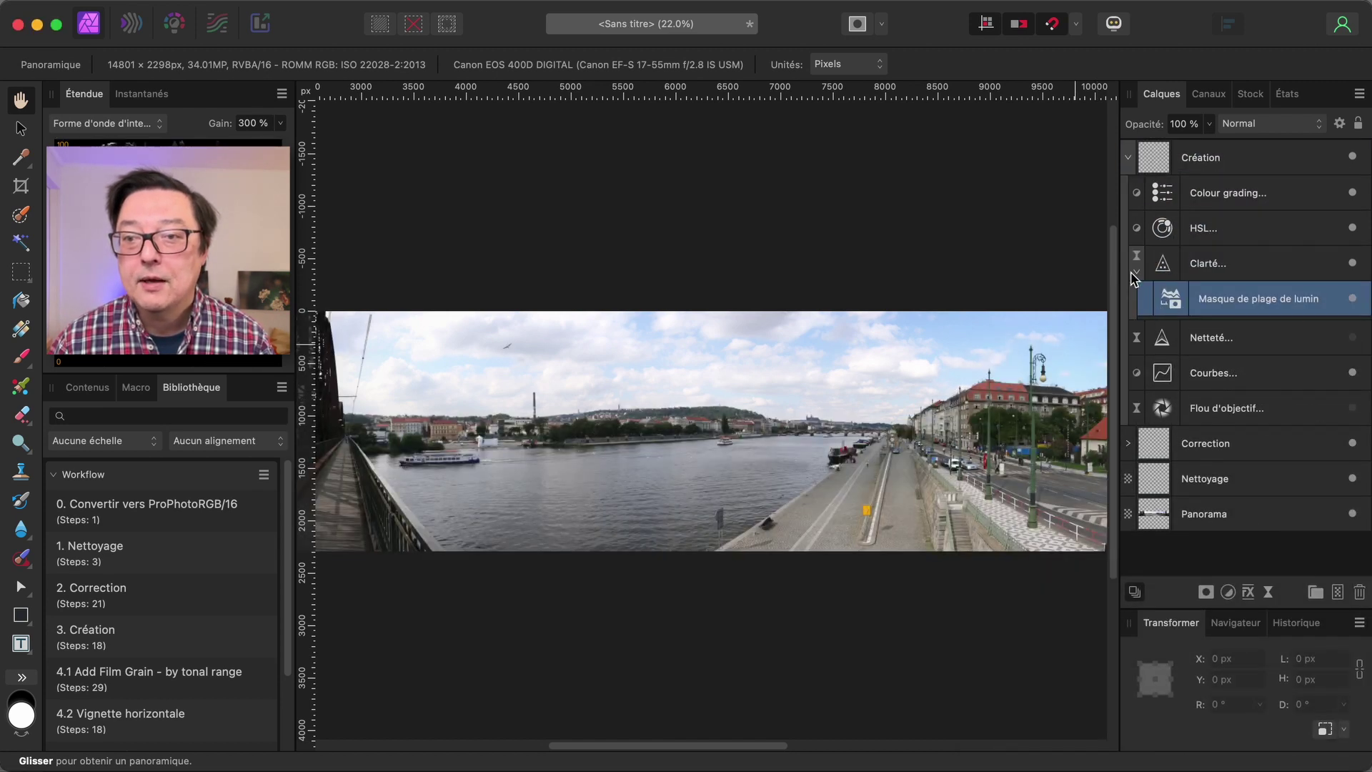
{"action": "left_click", "coordinate": [1219, 272]}
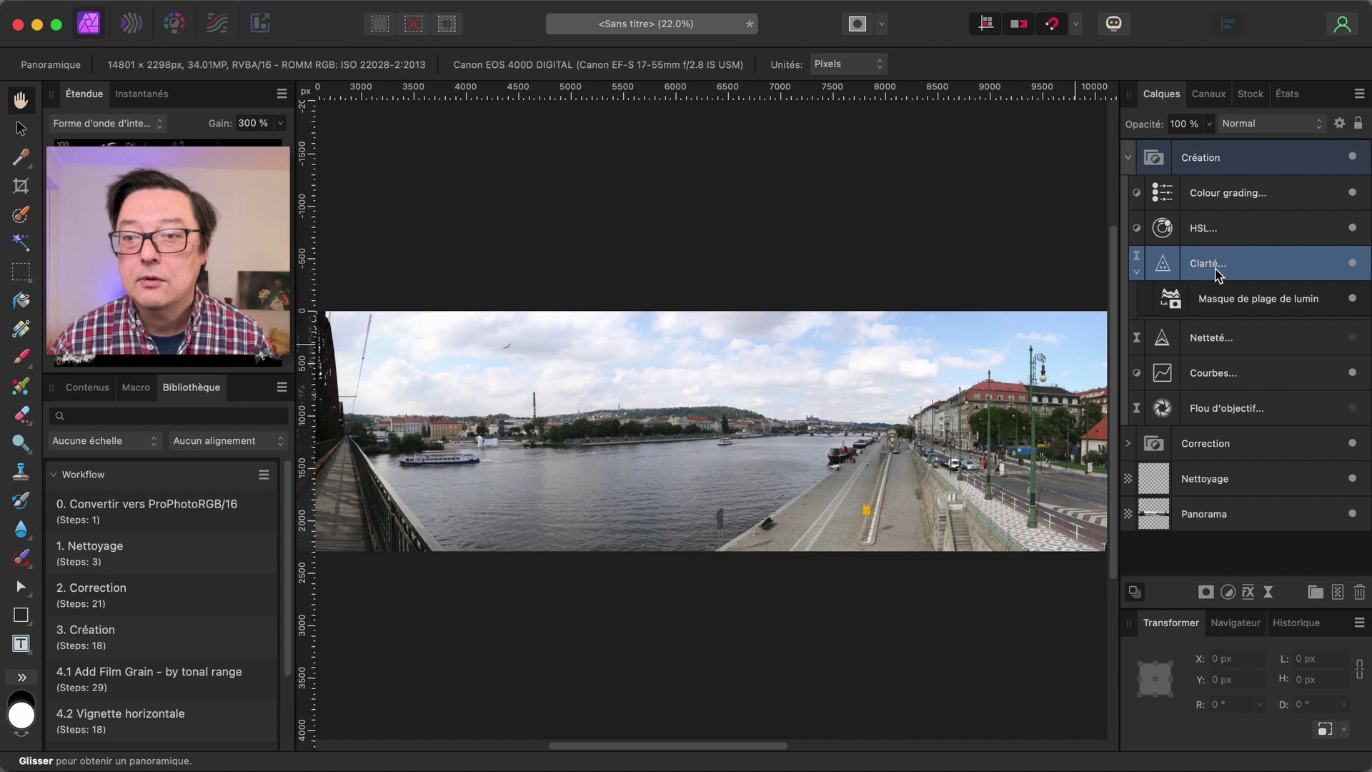
{"action": "double_click", "coordinate": [1159, 268]}
{"action": "left_click_drag", "start_coordinate": [927, 622], "coordinate": [1208, 629]}
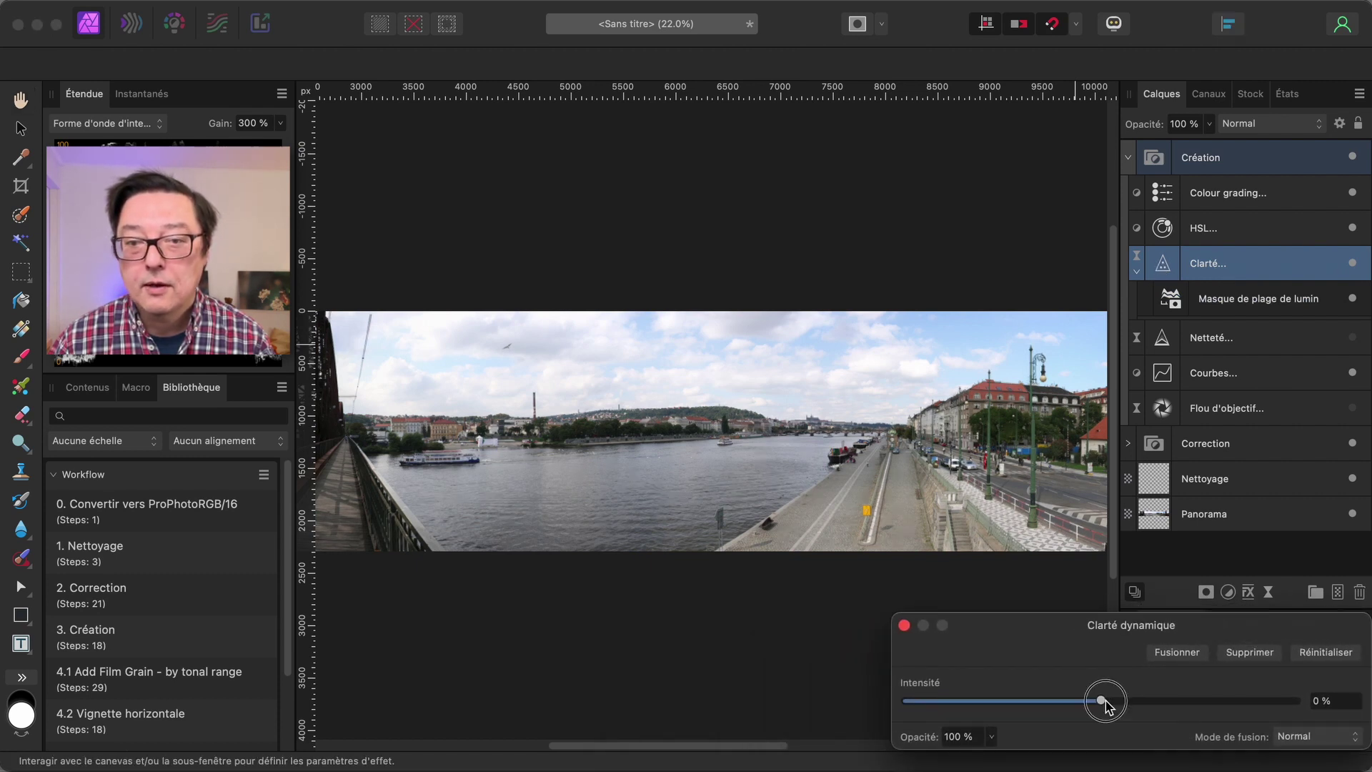
{"action": "left_click_drag", "start_coordinate": [1101, 701], "coordinate": [1155, 701]}
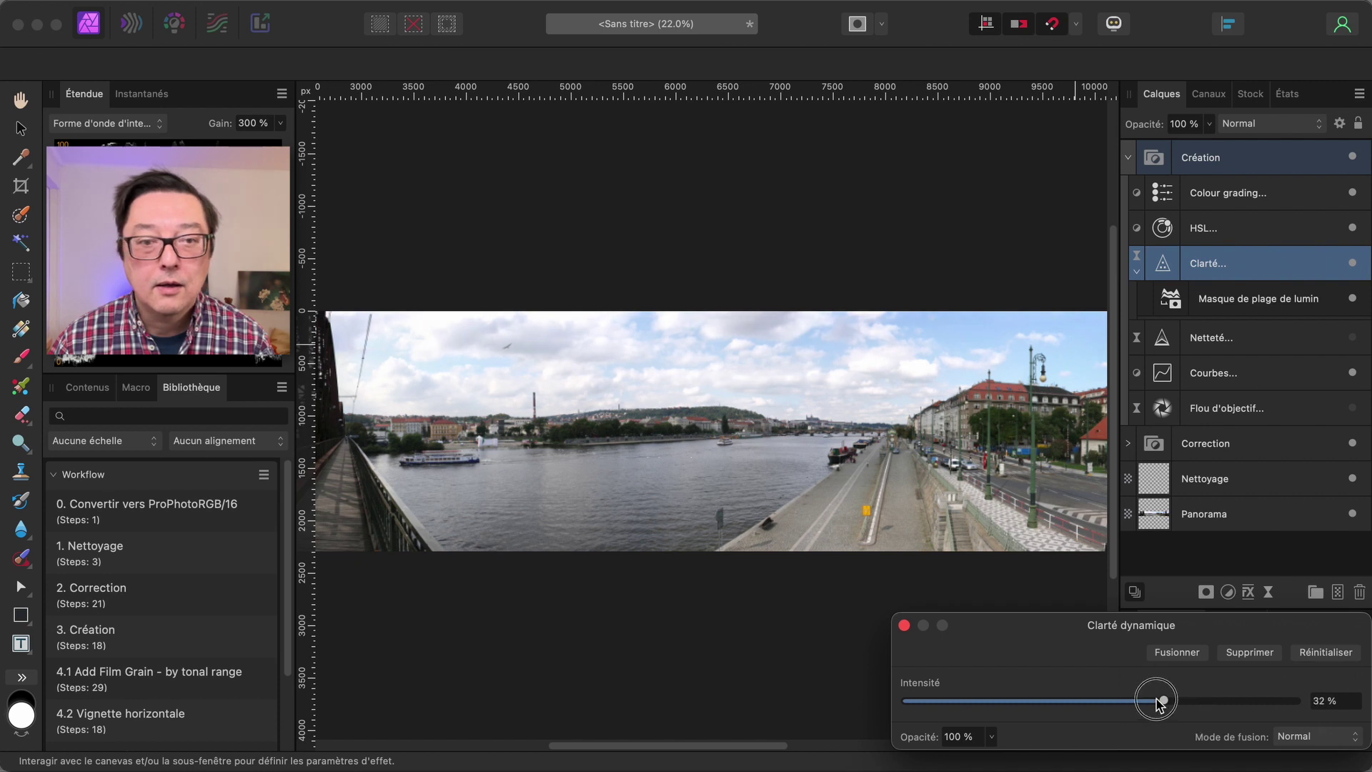
{"action": "left_click_drag", "start_coordinate": [1156, 703], "coordinate": [1226, 700]}
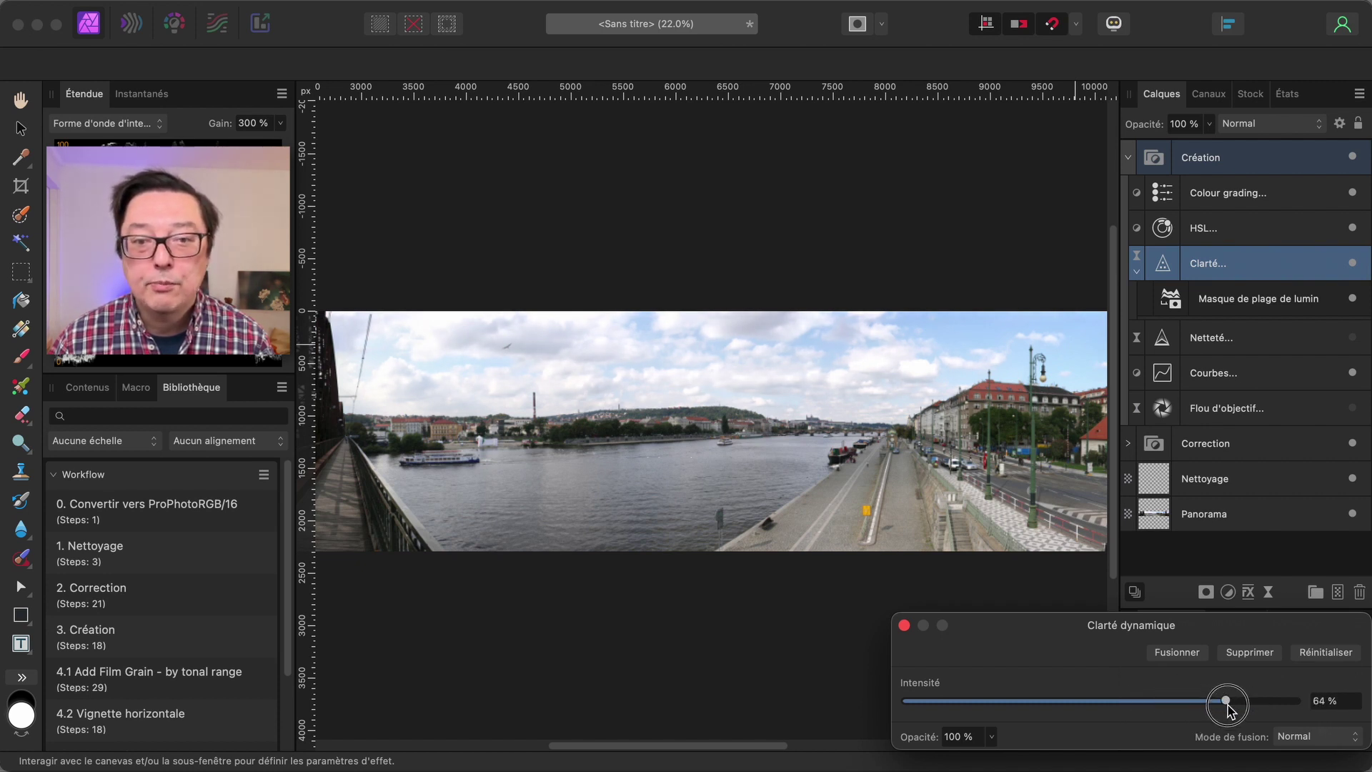
{"action": "left_click", "coordinate": [904, 626]}
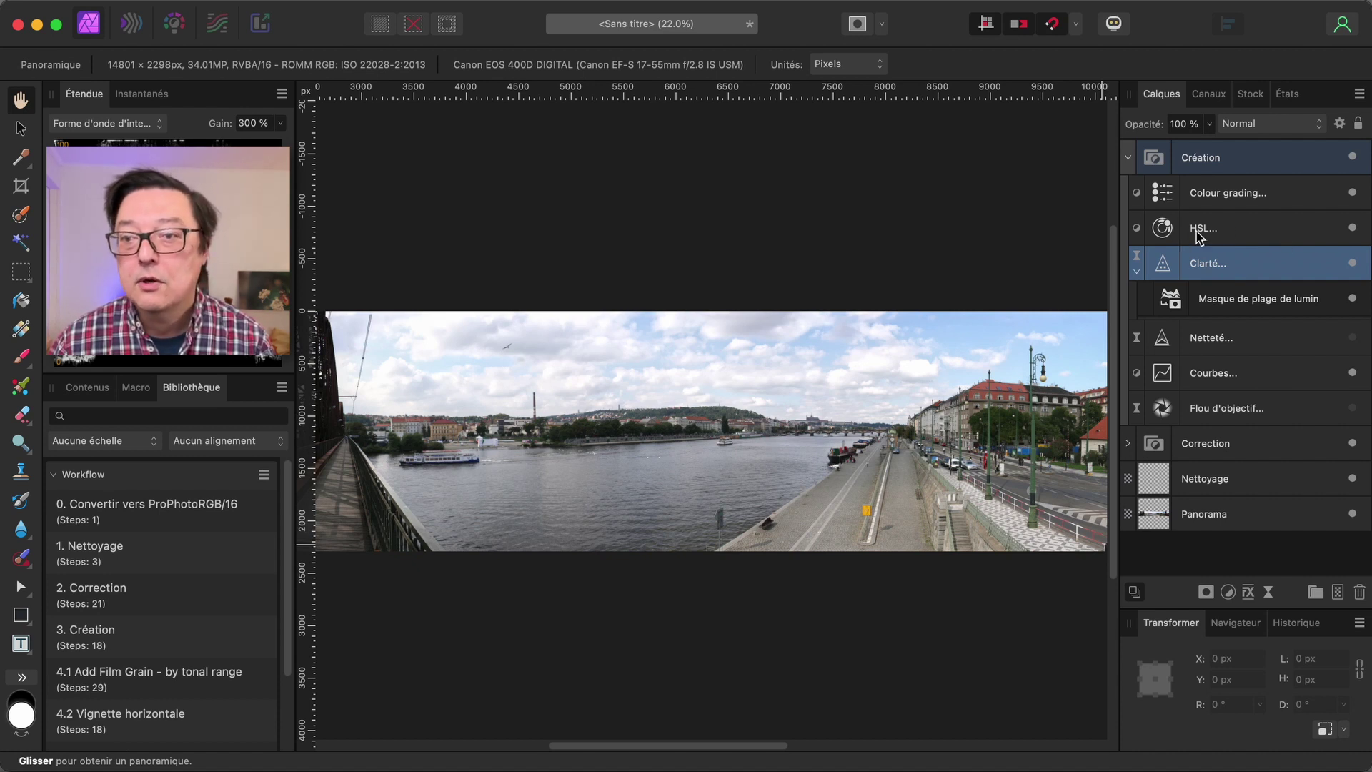
{"action": "left_click", "coordinate": [1138, 270]}
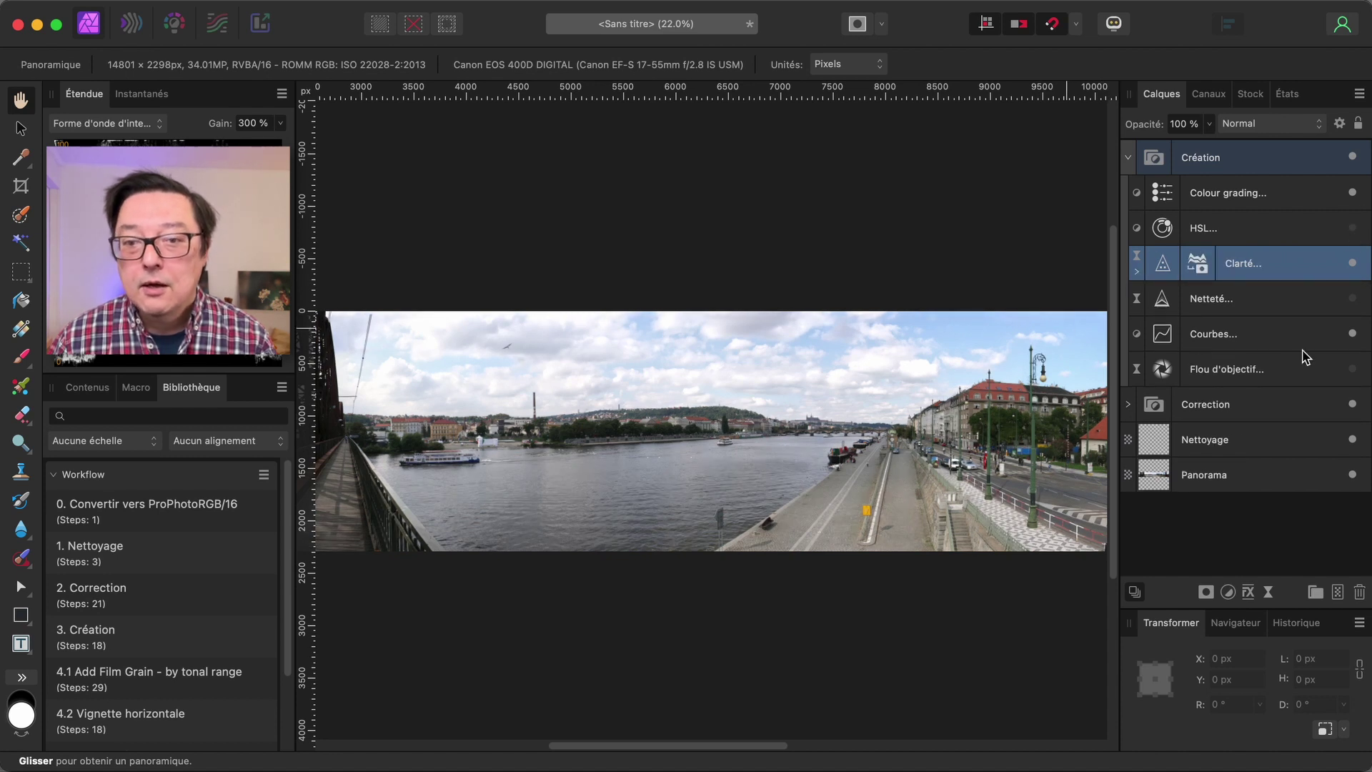
Open the Courbes curve and lift its black point to brighten the shadows.
{"action": "double_click", "coordinate": [1162, 335]}
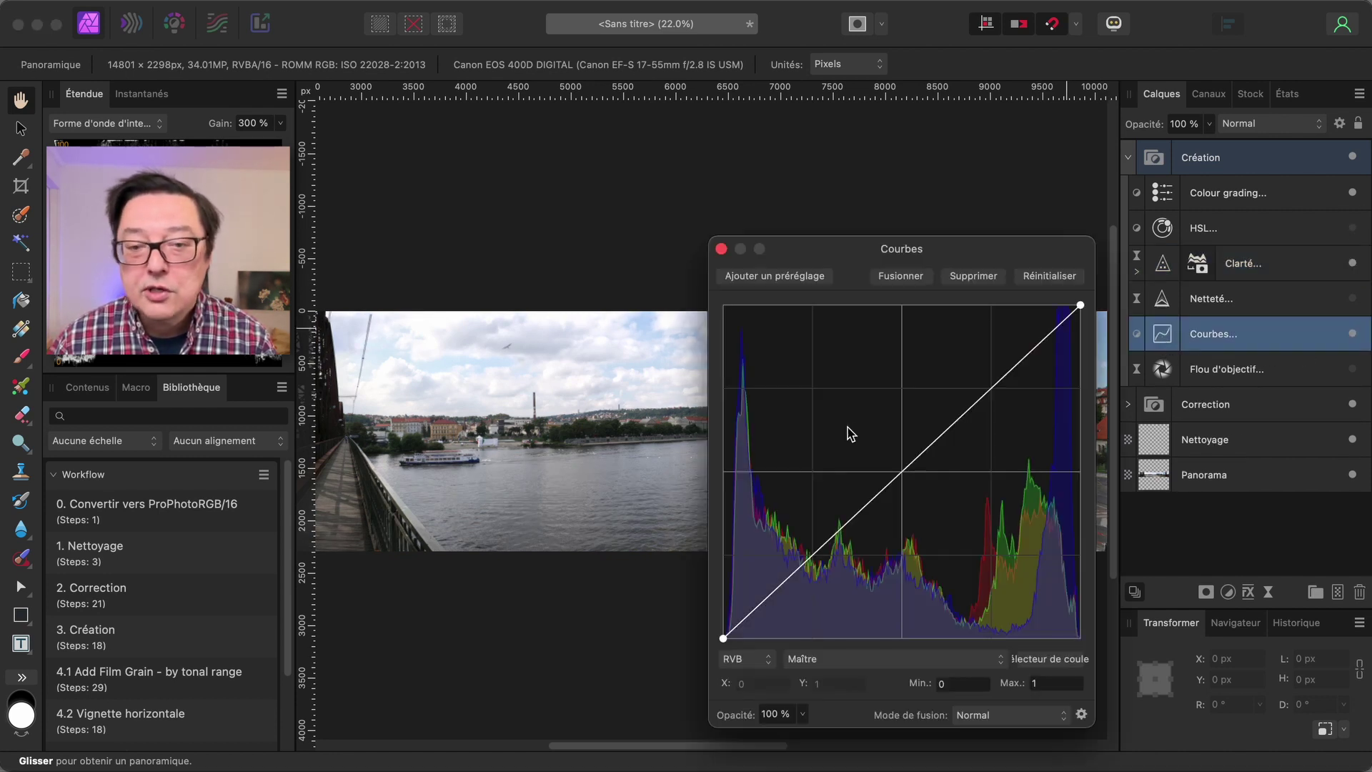
{"action": "left_click_drag", "start_coordinate": [913, 258], "coordinate": [1161, 290]}
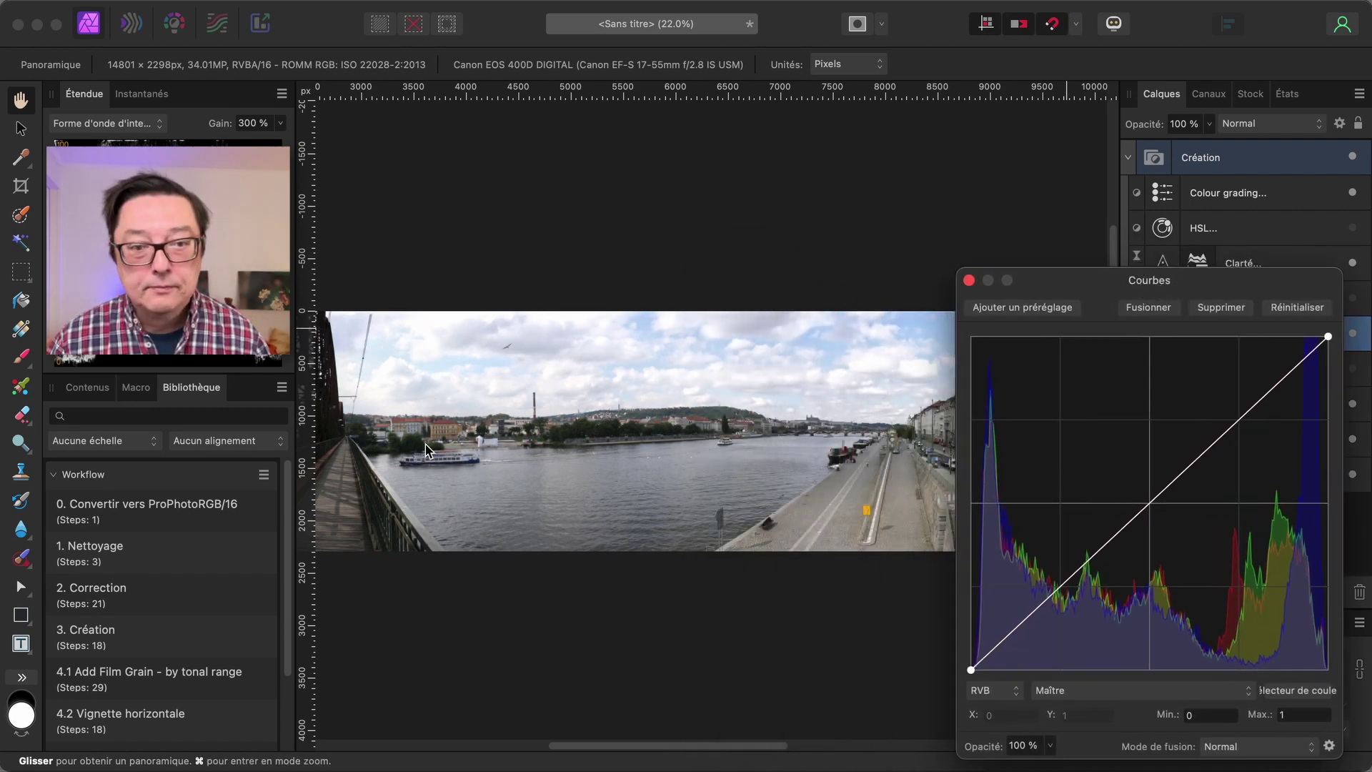
{"action": "left_click_drag", "start_coordinate": [480, 432], "coordinate": [588, 439]}
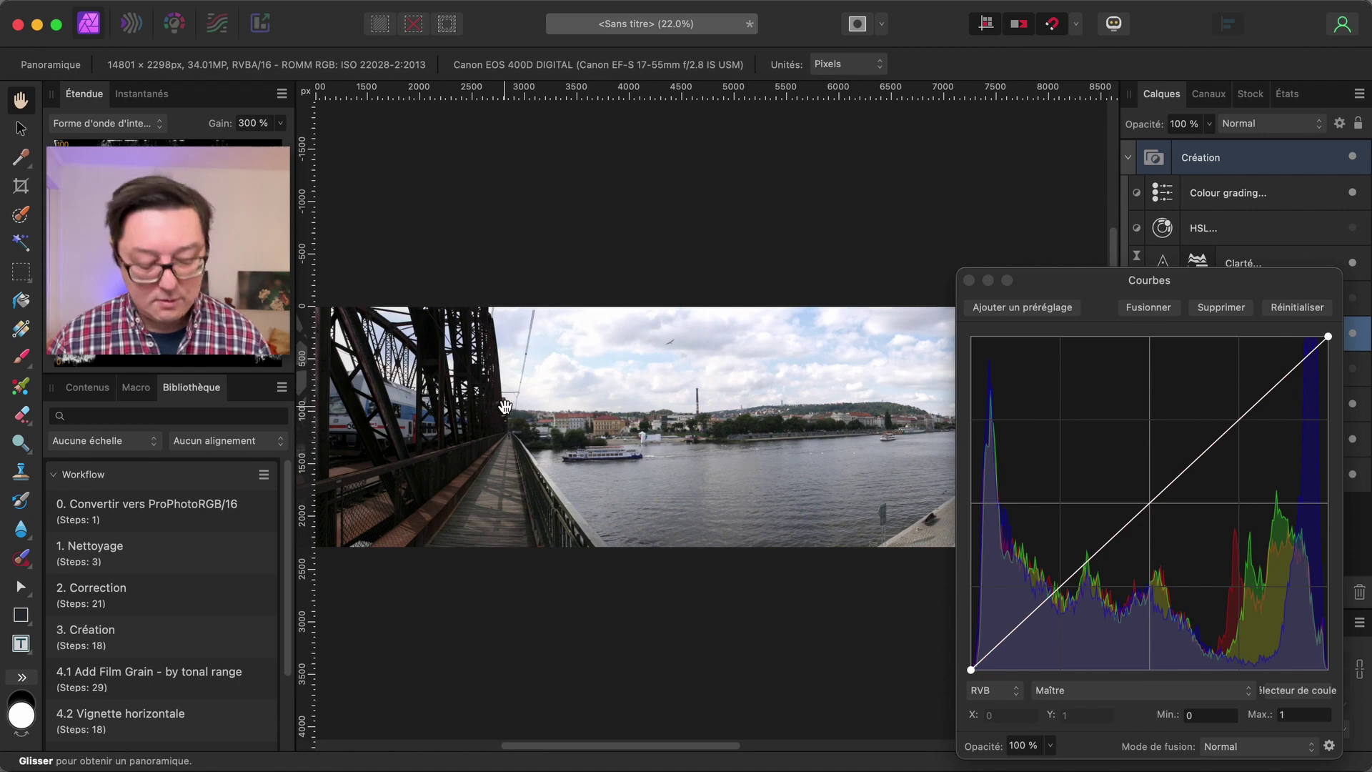
{"action": "scroll", "coordinate": [504, 407], "scroll_direction": "up", "scroll_amount": 2}
{"action": "scroll", "coordinate": [503, 406], "scroll_direction": "up", "scroll_amount": 3}
{"action": "scroll", "coordinate": [505, 406], "scroll_direction": "up", "scroll_amount": 1}
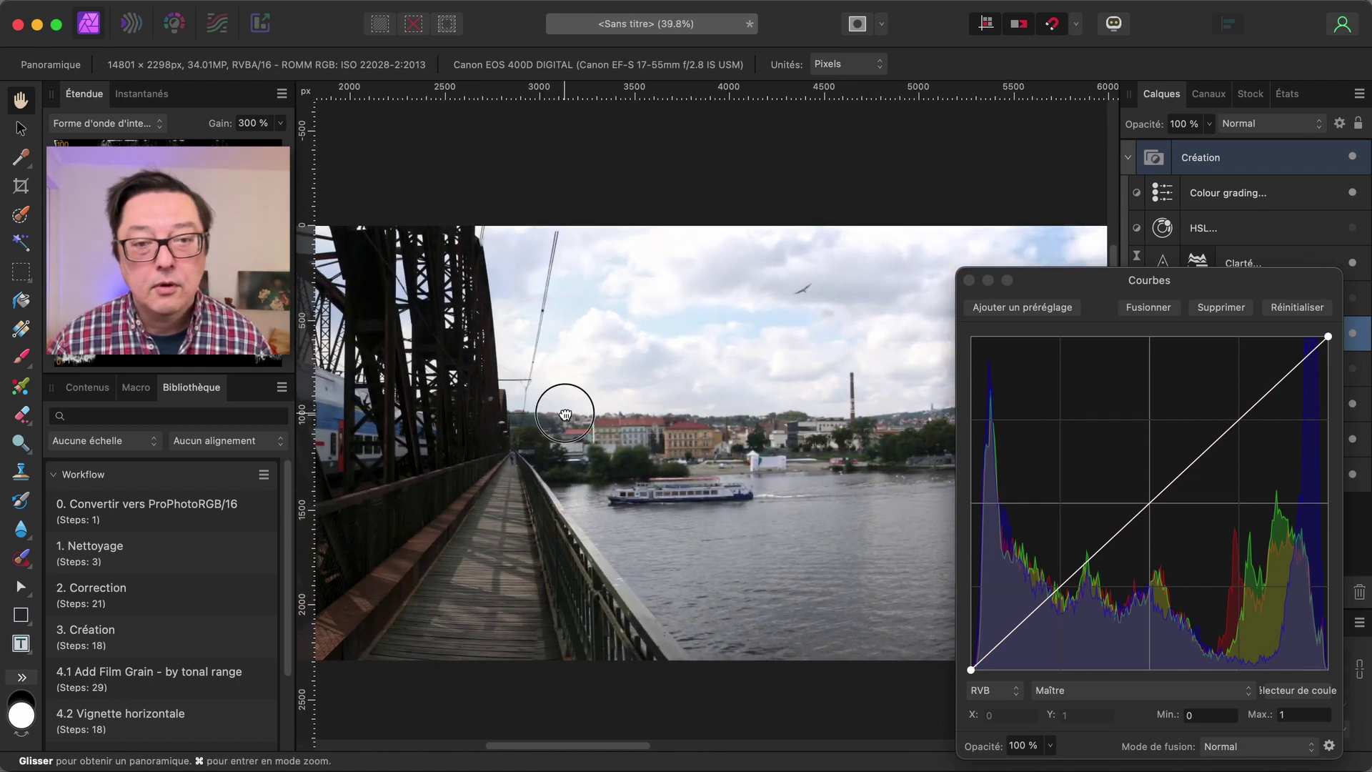
{"action": "left_click_drag", "start_coordinate": [564, 407], "coordinate": [625, 400]}
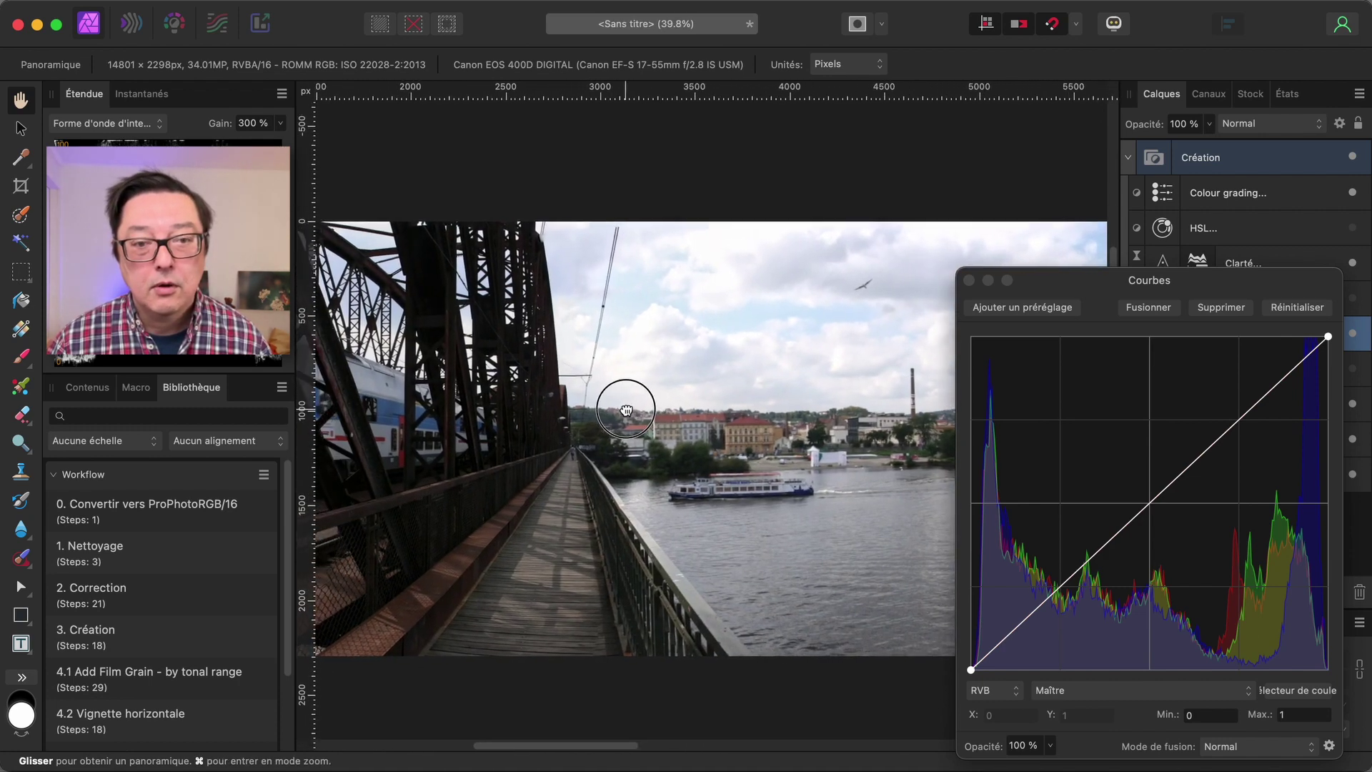
{"action": "left_click", "coordinate": [970, 666]}
{"action": "left_click_drag", "start_coordinate": [972, 669], "coordinate": [970, 642]}
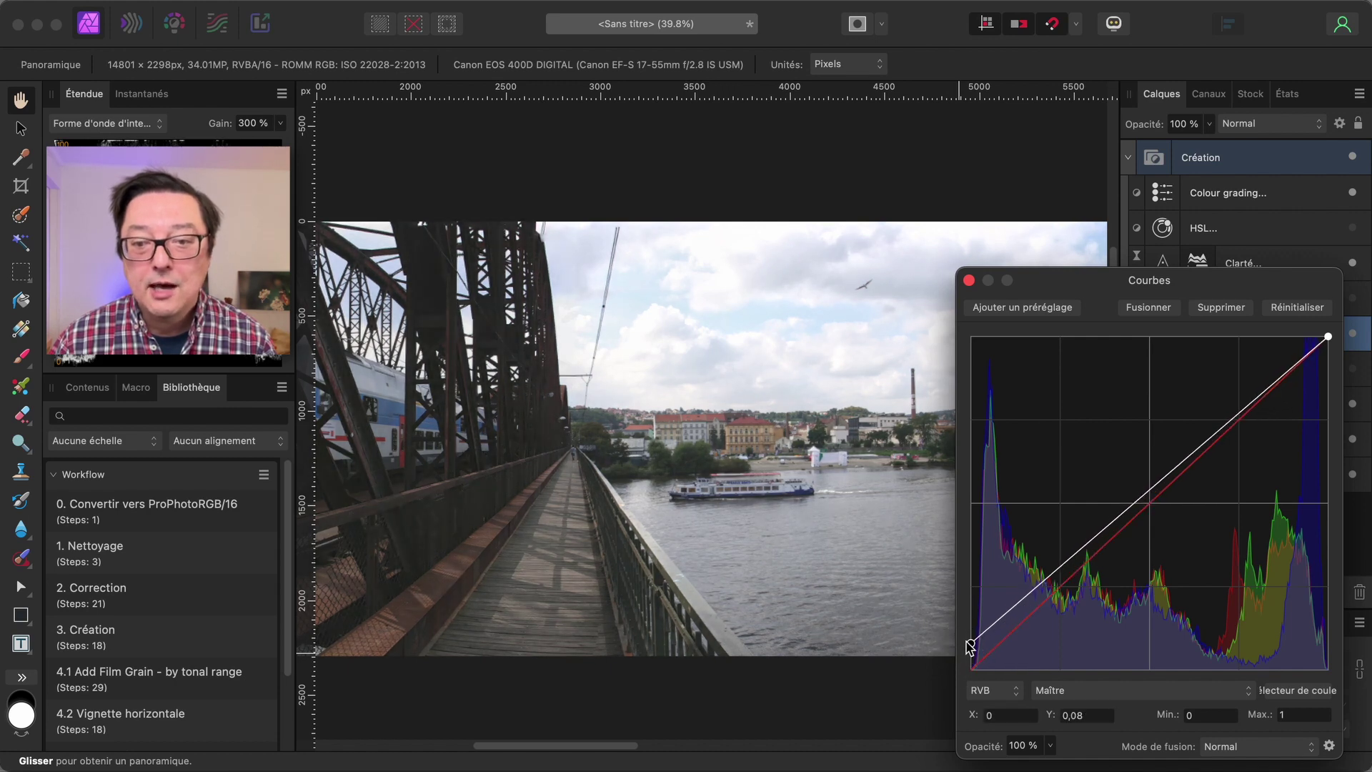
Lower the white point and add shadow and upper-midtone curve points for contrast.
{"action": "left_click_drag", "start_coordinate": [1328, 337], "coordinate": [1327, 361]}
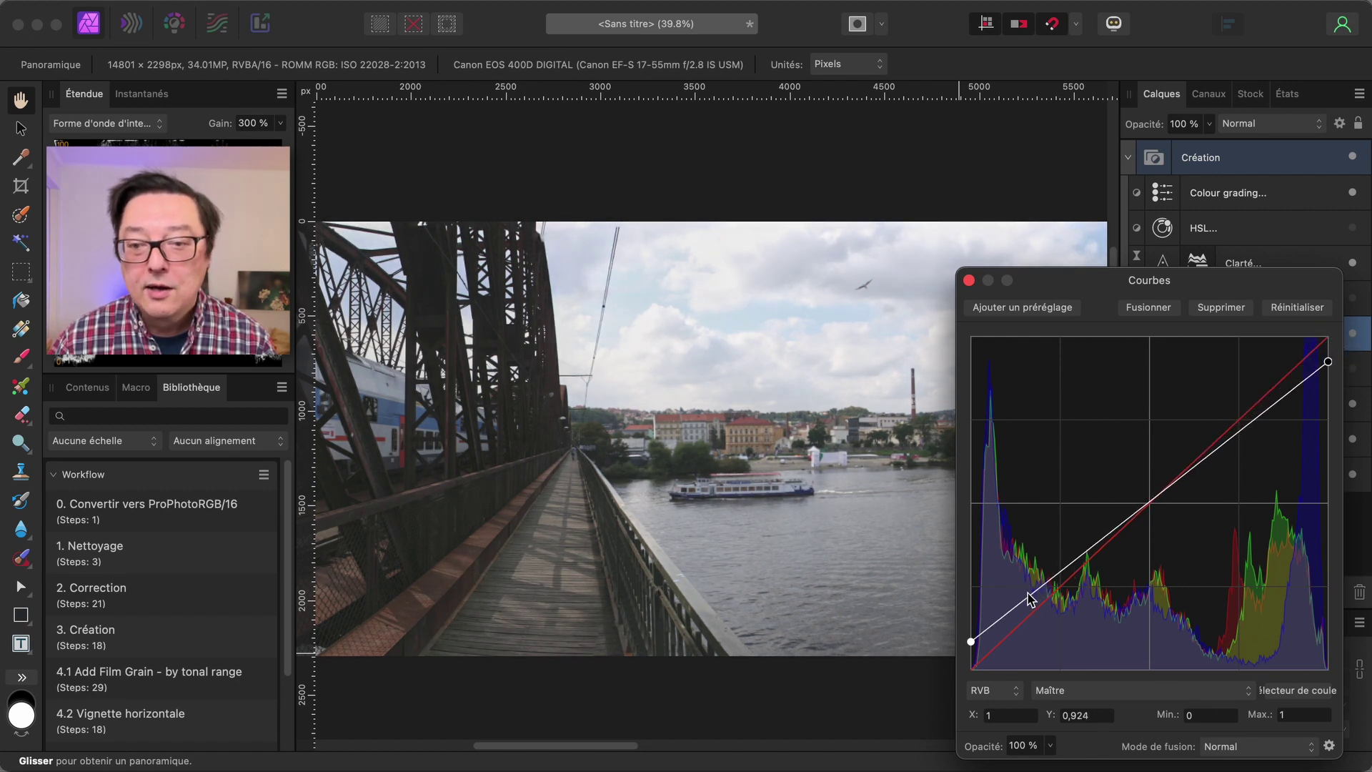
{"action": "left_click_drag", "start_coordinate": [1029, 599], "coordinate": [1029, 614]}
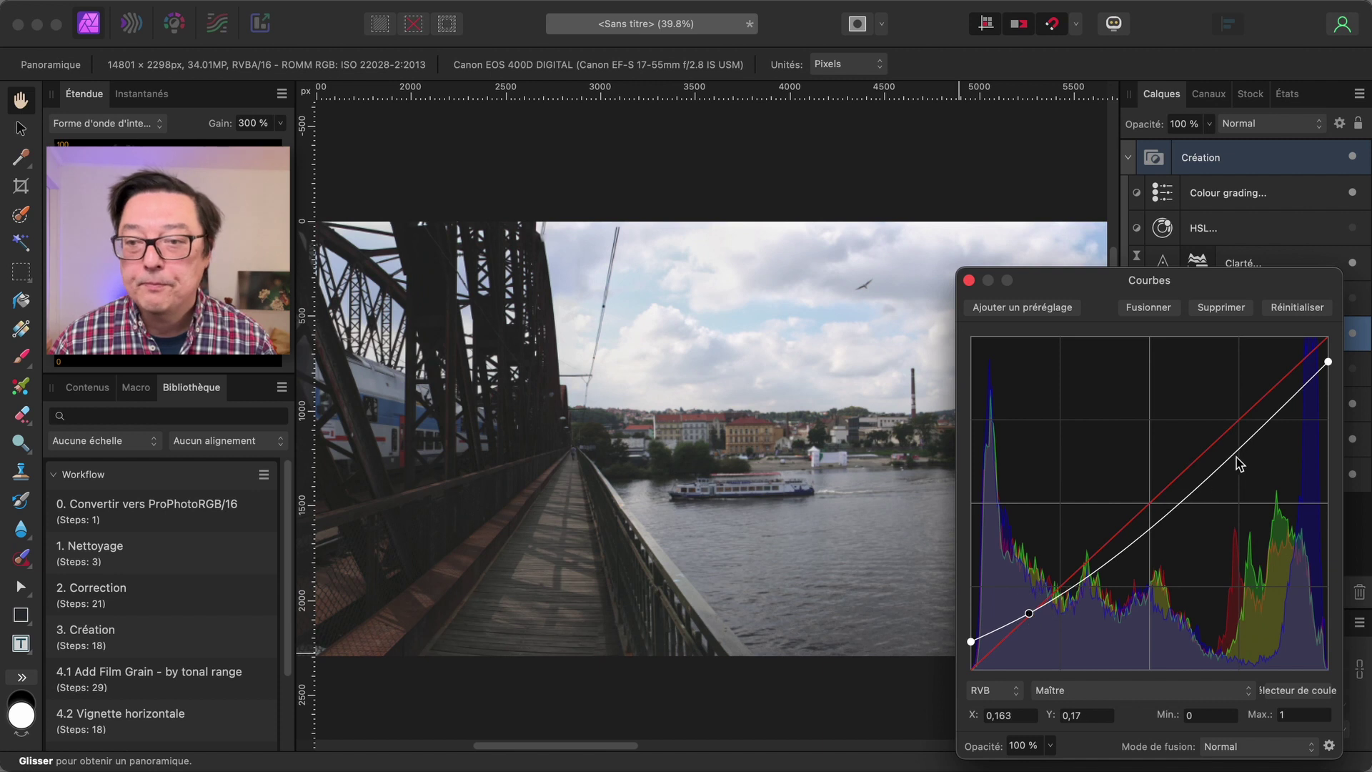
{"action": "left_click_drag", "start_coordinate": [1244, 448], "coordinate": [1237, 422]}
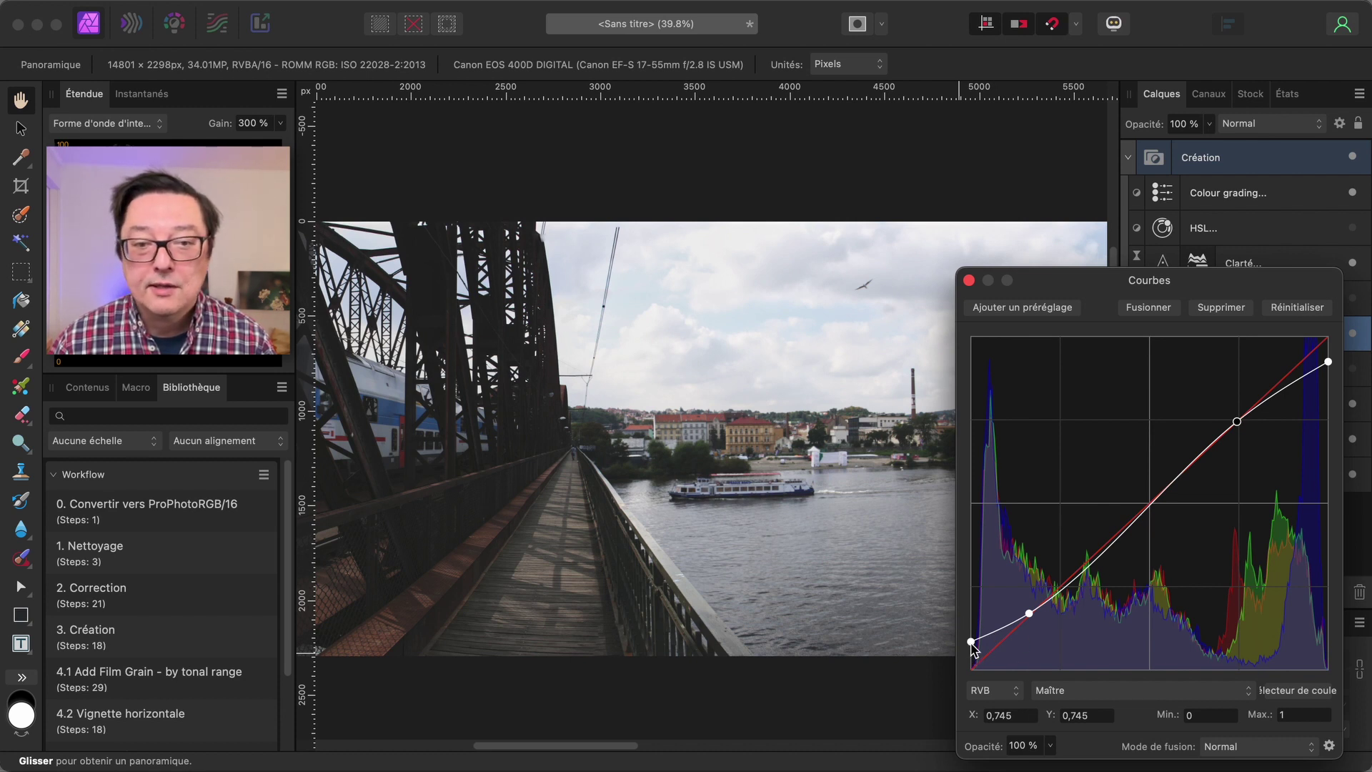
{"action": "left_click_drag", "start_coordinate": [971, 647], "coordinate": [968, 650]}
{"action": "left_click_drag", "start_coordinate": [1029, 613], "coordinate": [1026, 612]}
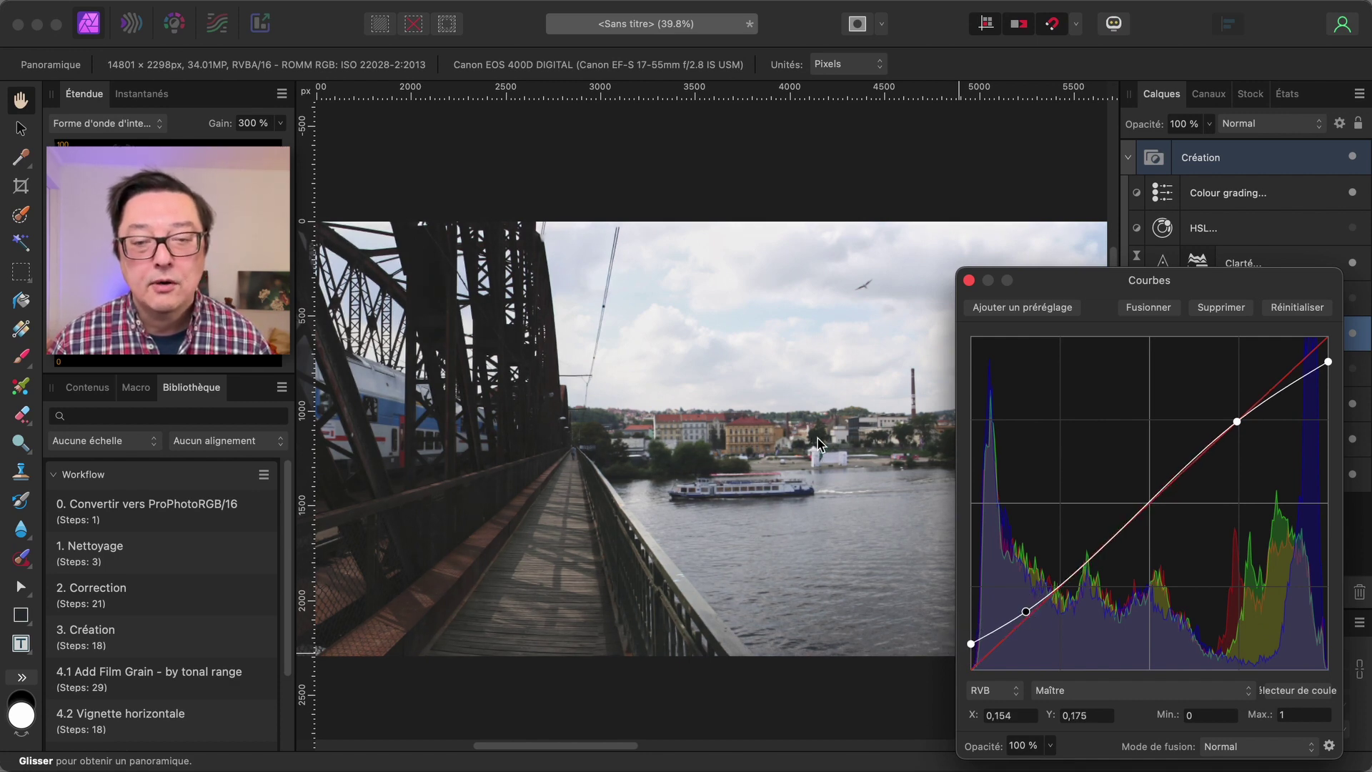
Inspect the river side of the panorama and settle the white point near 0.925.
{"action": "left_click_drag", "start_coordinate": [819, 444], "coordinate": [731, 441]}
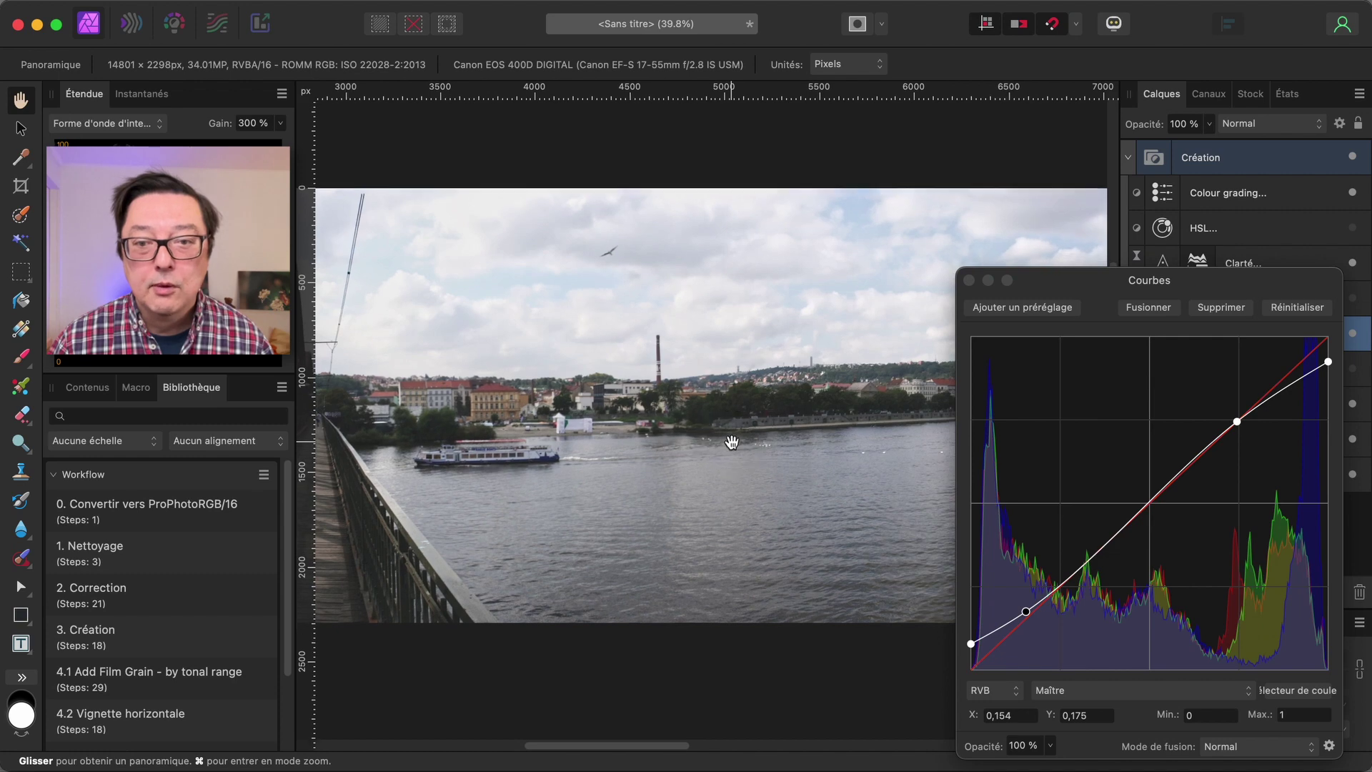
{"action": "left_click_drag", "start_coordinate": [731, 441], "coordinate": [521, 460]}
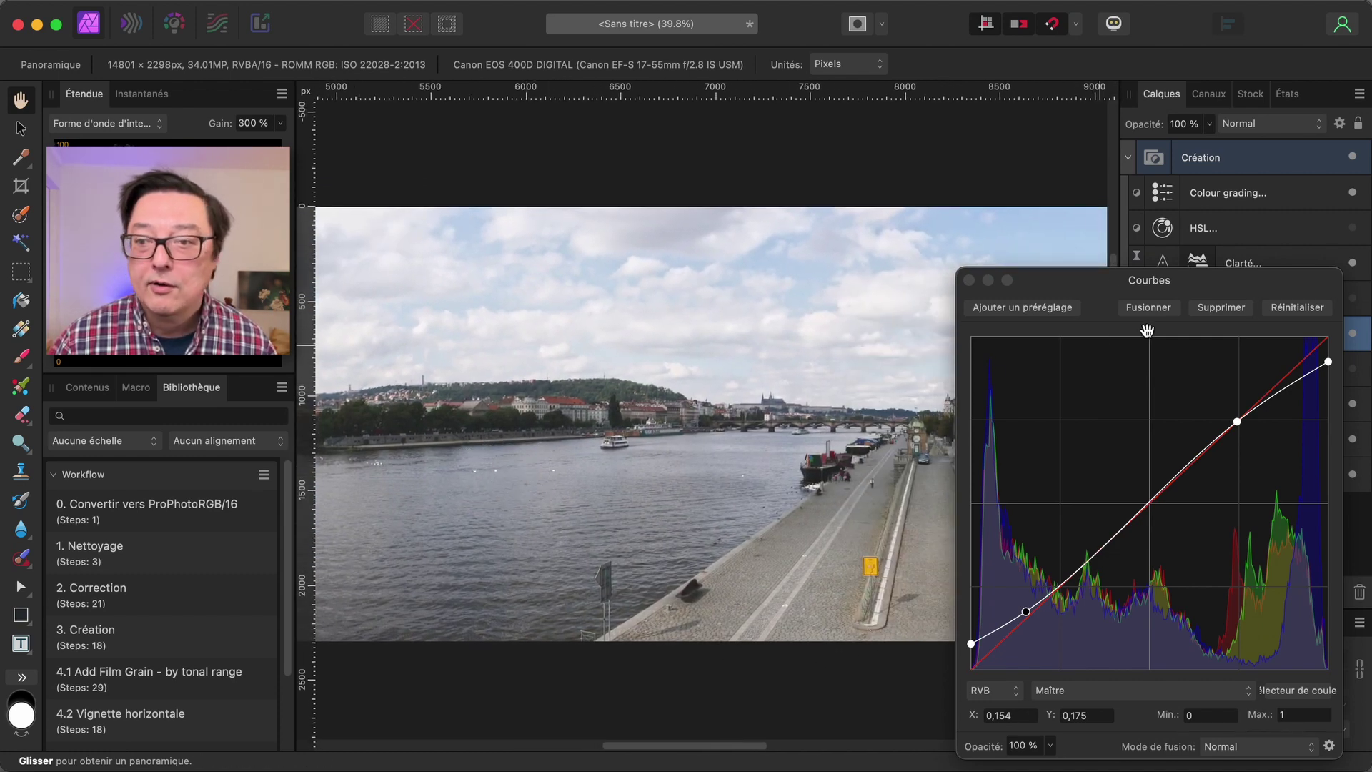
{"action": "left_click", "coordinate": [1328, 365]}
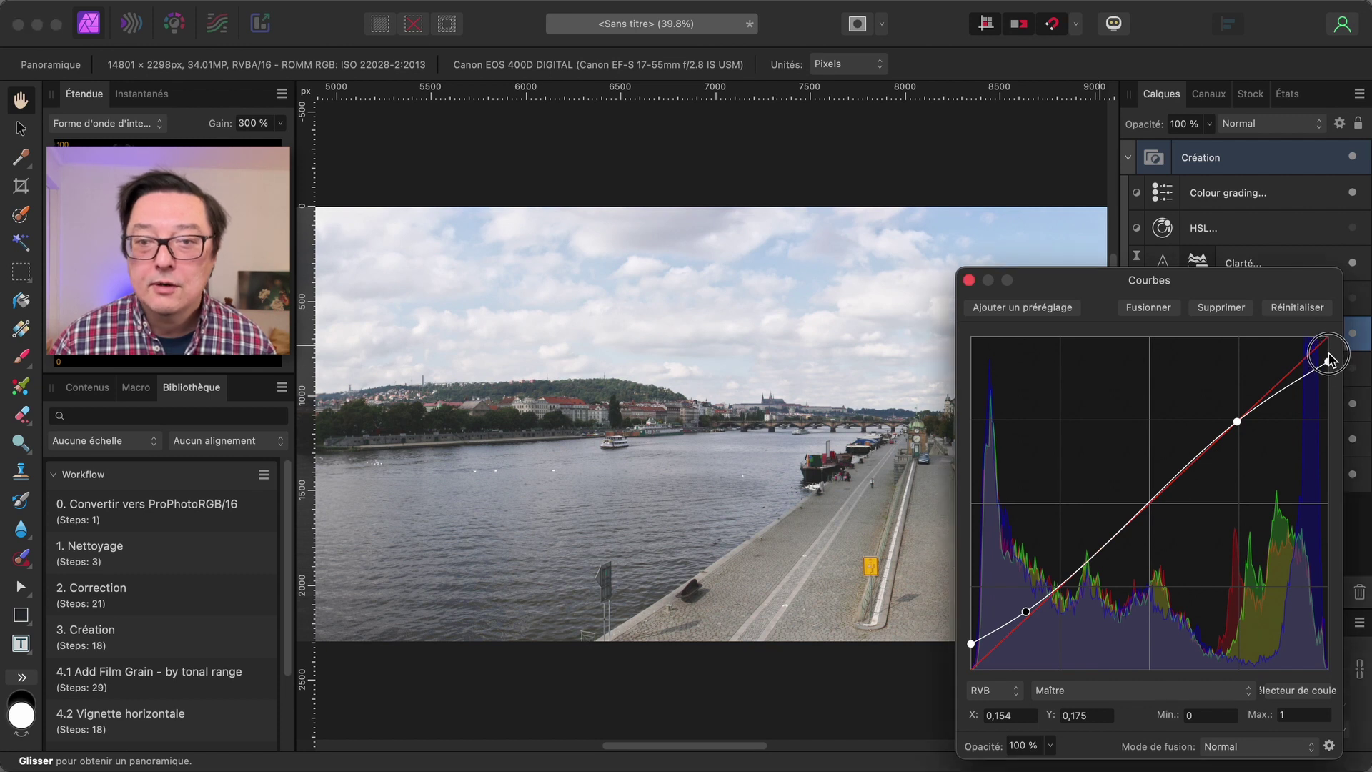
{"action": "left_click_drag", "start_coordinate": [1328, 366], "coordinate": [1329, 361]}
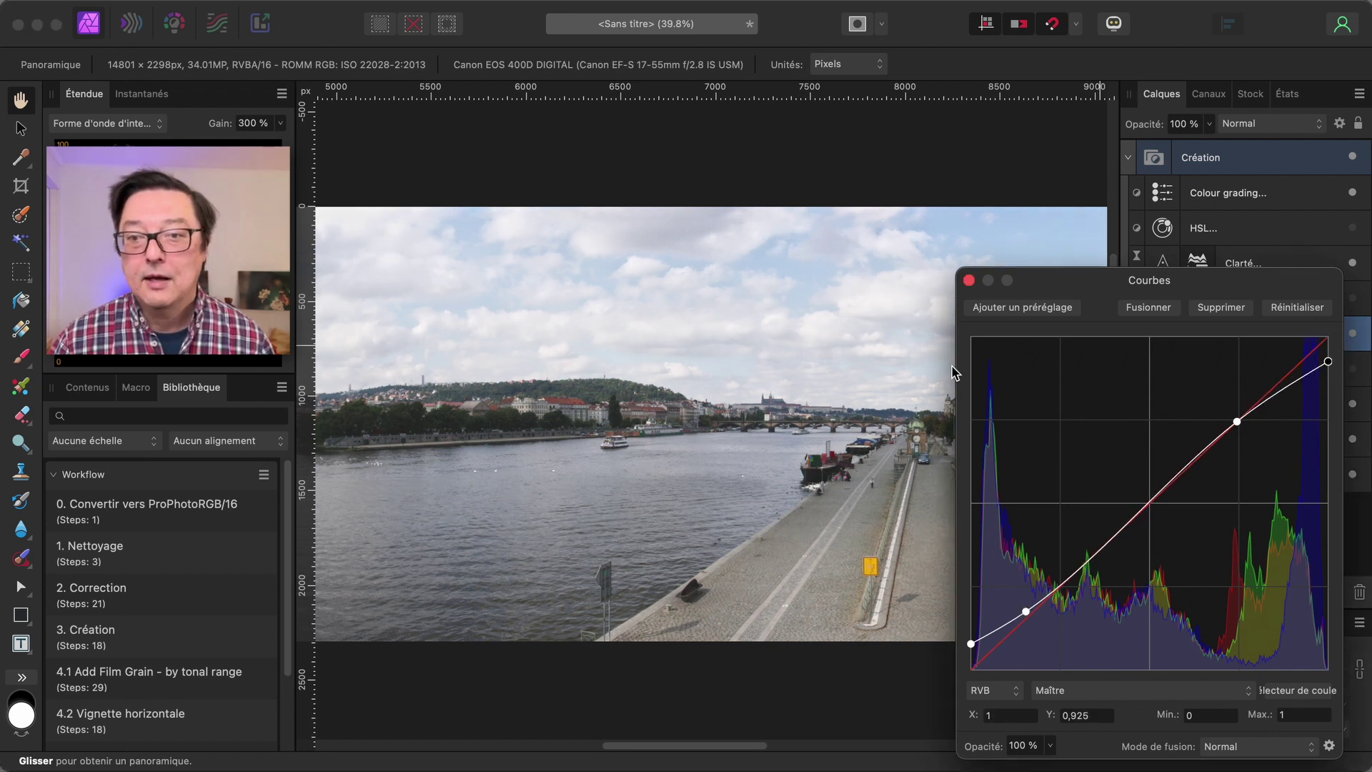
Open the Colour grading colour balance and shift the shadows toward green.
{"action": "left_click", "coordinate": [969, 279]}
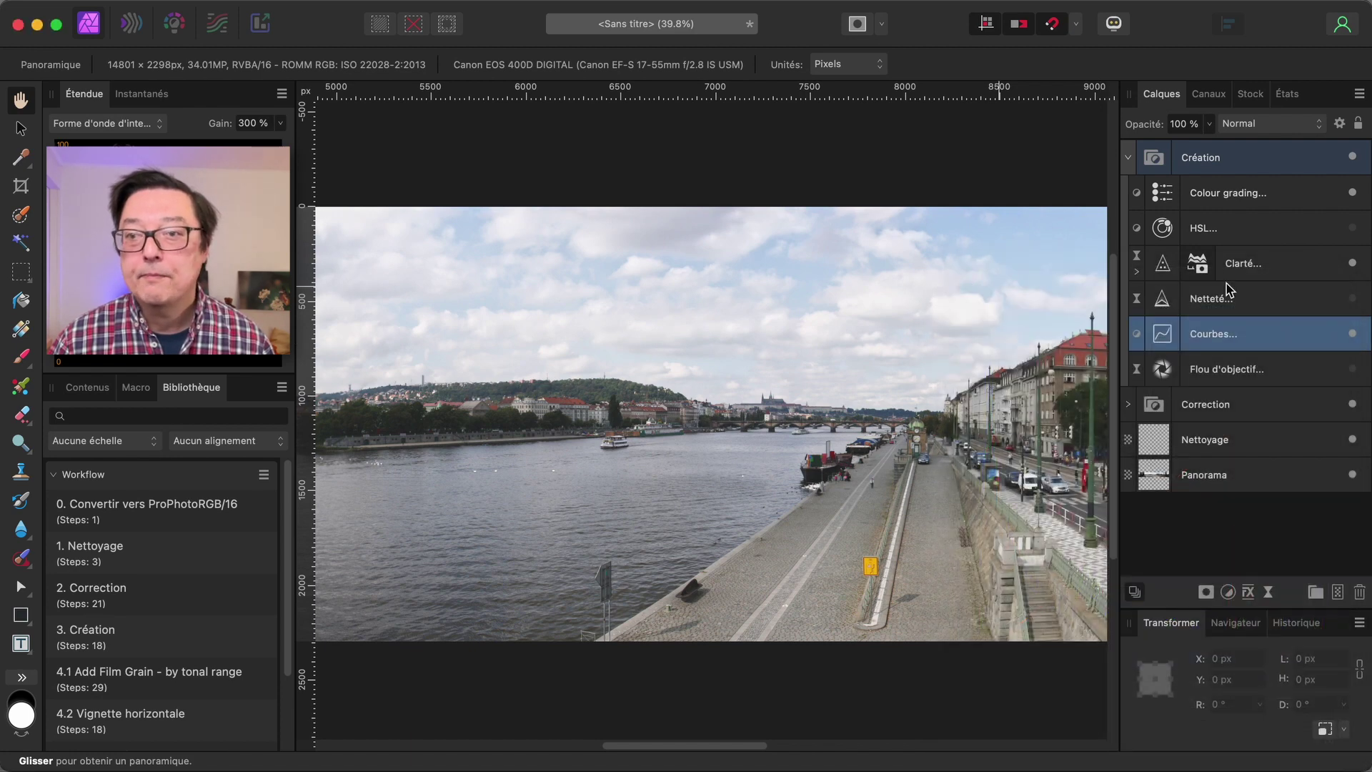
{"action": "double_click", "coordinate": [1163, 195]}
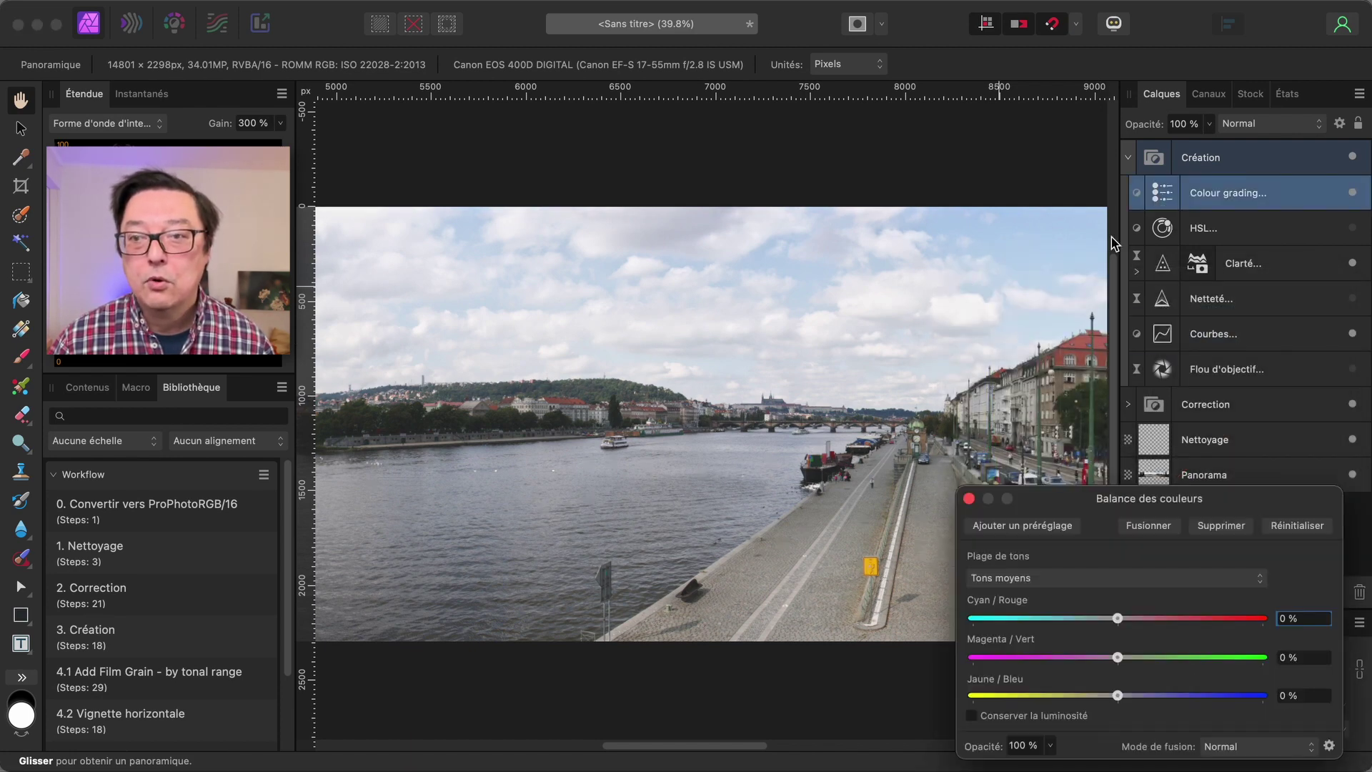
{"action": "left_click", "coordinate": [1071, 569]}
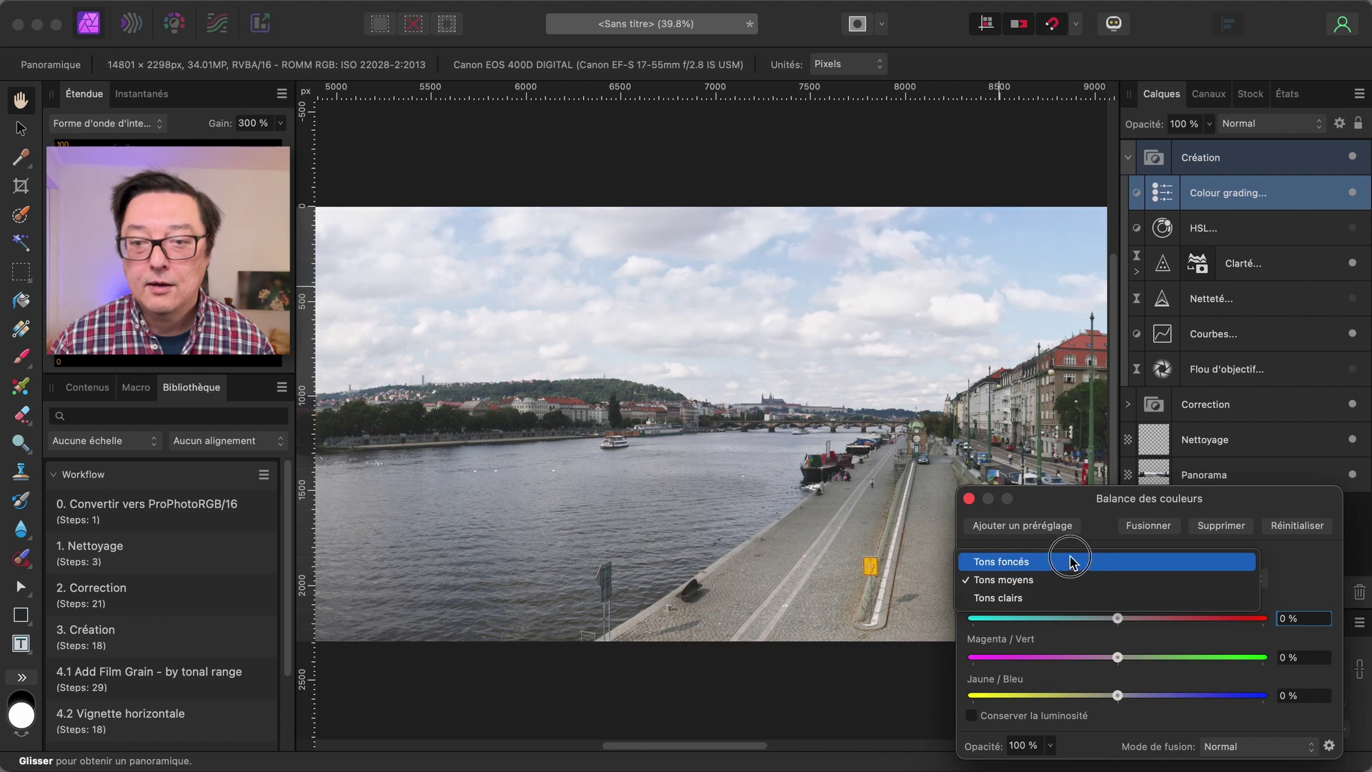
{"action": "left_click", "coordinate": [1071, 560]}
{"action": "left_click_drag", "start_coordinate": [1118, 657], "coordinate": [1151, 658]}
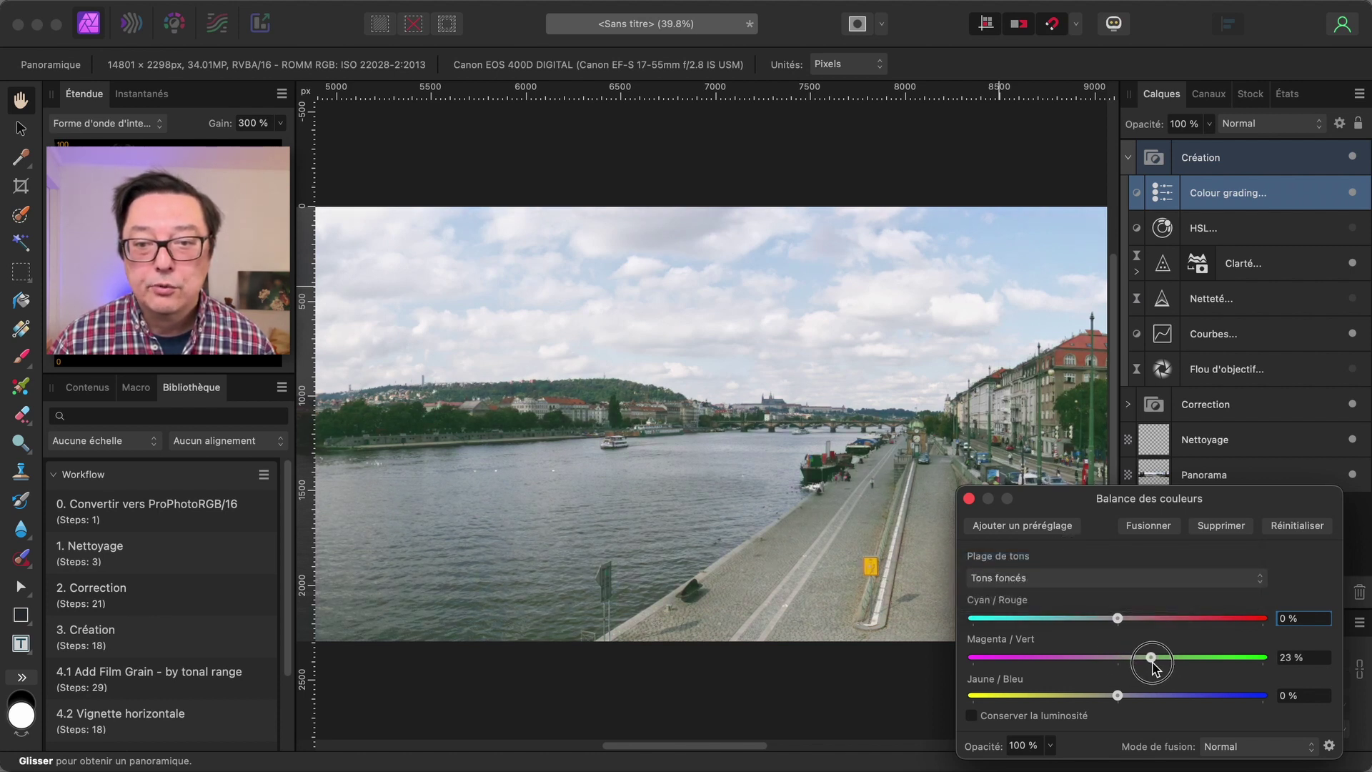
{"action": "mouse_move", "coordinate": [645, 522]}
{"action": "left_mouse_down"}
{"action": "mouse_move", "coordinate": [667, 505]}
{"action": "mouse_move", "coordinate": [805, 500]}
{"action": "mouse_move", "coordinate": [679, 481]}
{"action": "mouse_move", "coordinate": [884, 508]}
{"action": "mouse_move", "coordinate": [936, 496]}
{"action": "left_mouse_up"}
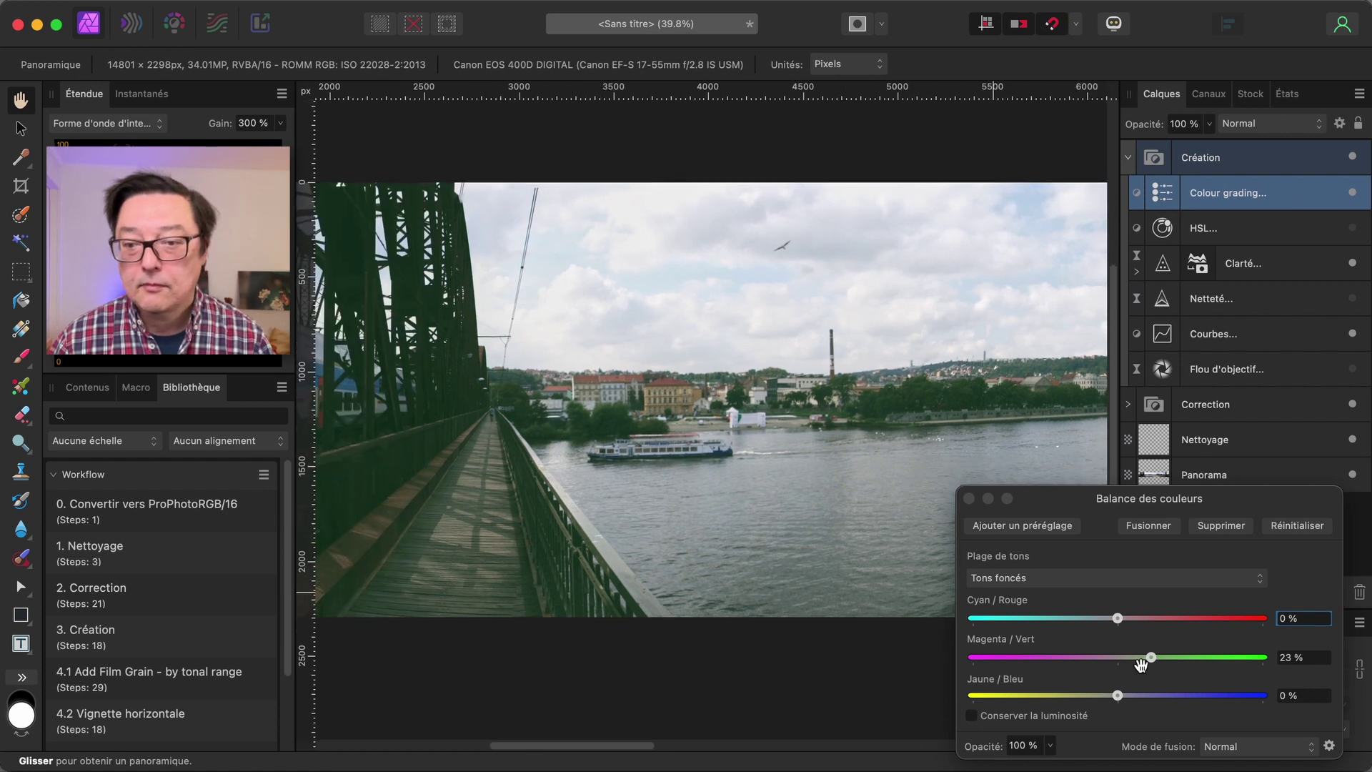
{"action": "left_click_drag", "start_coordinate": [1141, 663], "coordinate": [1145, 666]}
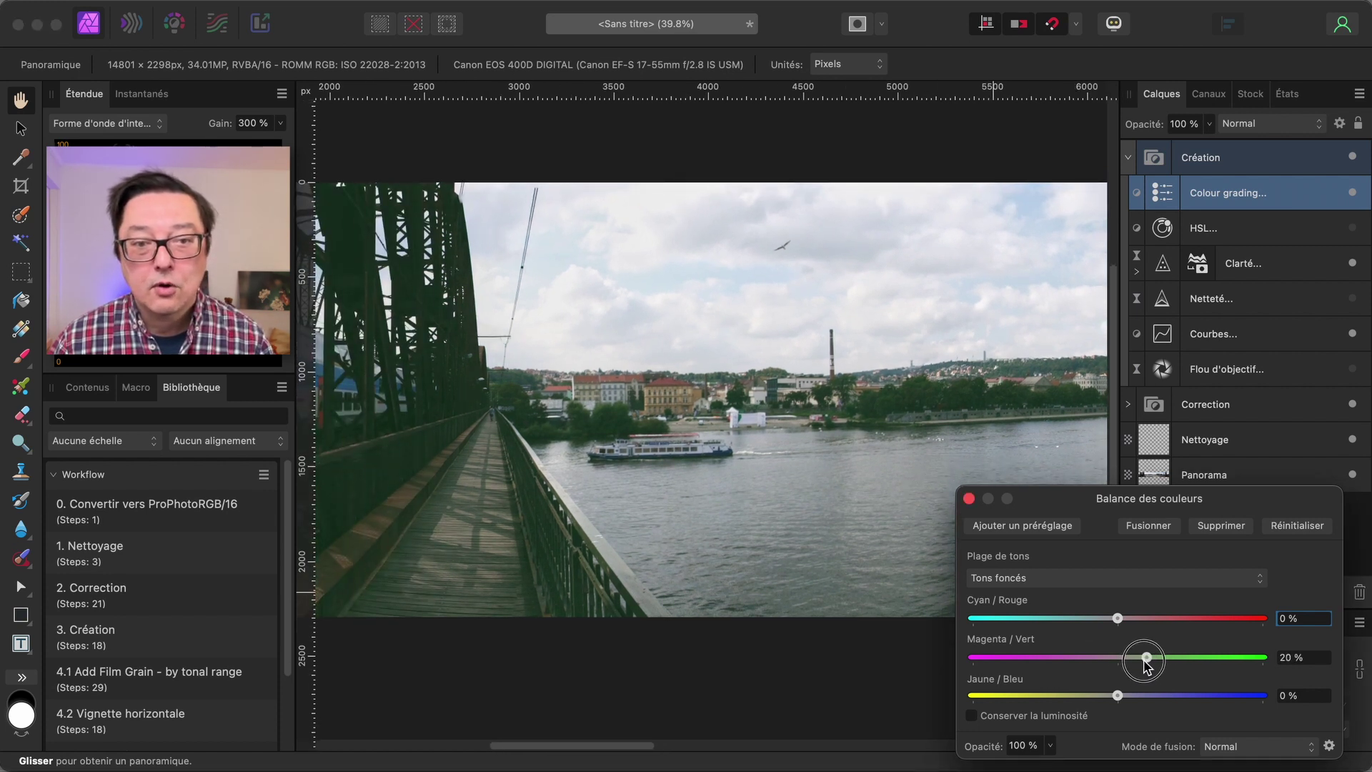
Shift the midtones to -14% Magenta/Green and settle the shadows at +13%.
{"action": "left_click", "coordinate": [1086, 577]}
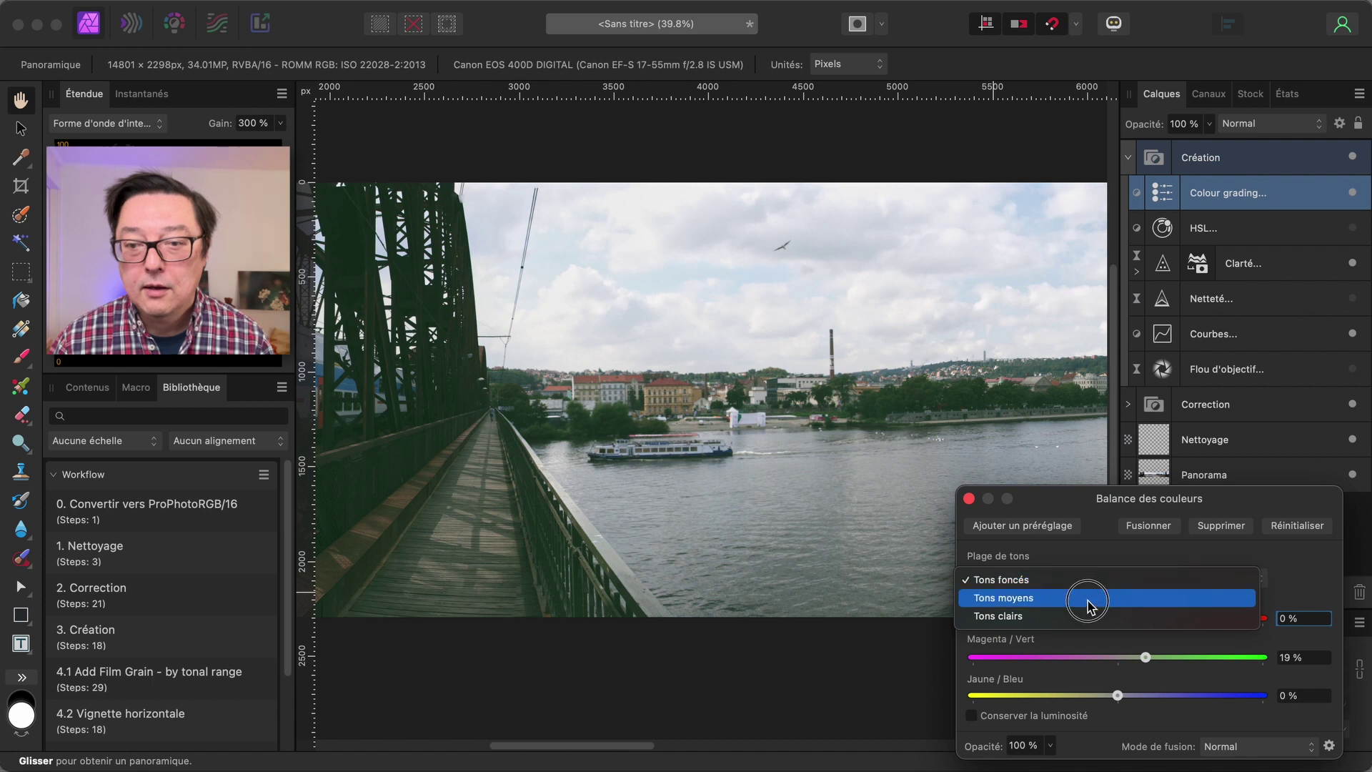
{"action": "left_click", "coordinate": [1087, 600]}
{"action": "left_click_drag", "start_coordinate": [1118, 659], "coordinate": [1097, 658]}
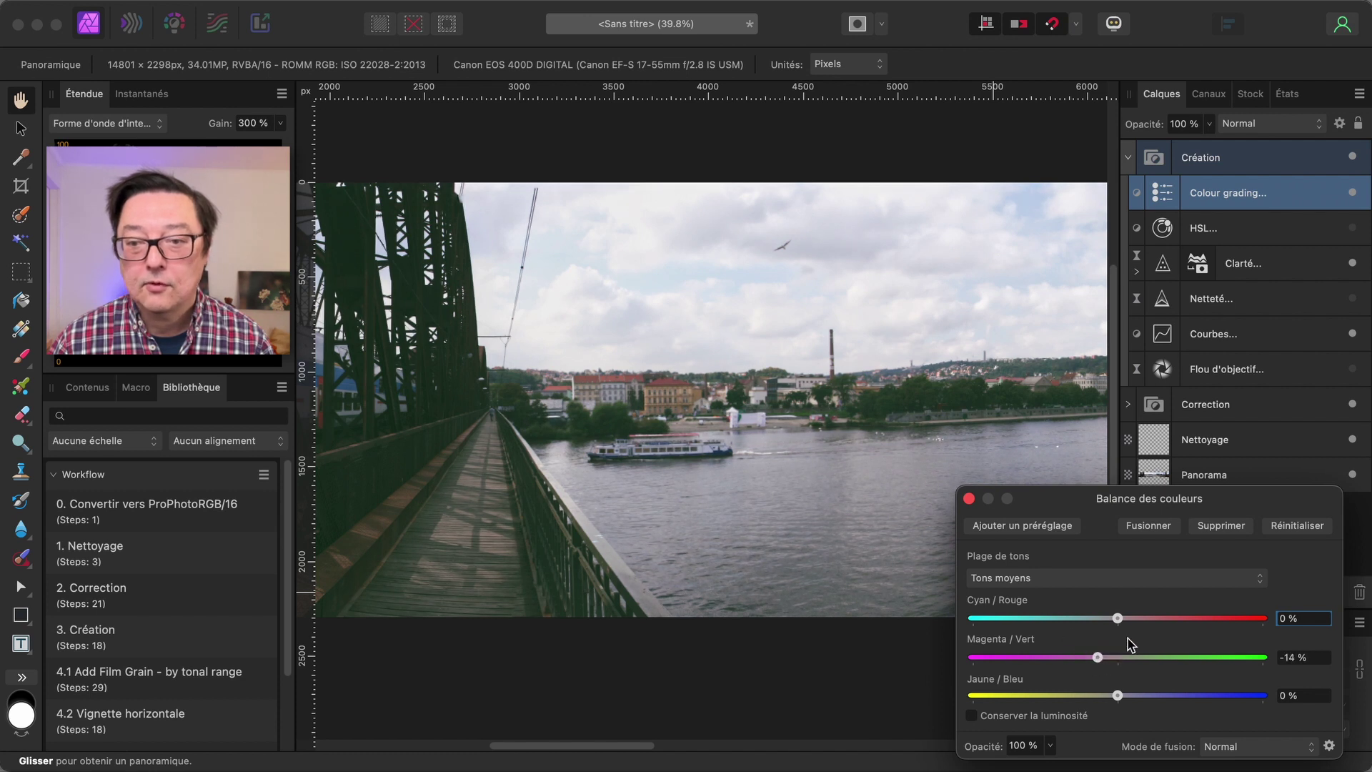
{"action": "left_click", "coordinate": [1105, 578]}
{"action": "left_click", "coordinate": [1100, 563]}
{"action": "left_click_drag", "start_coordinate": [1119, 657], "coordinate": [1109, 619]}
{"action": "left_click_drag", "start_coordinate": [1118, 627], "coordinate": [1136, 657]}
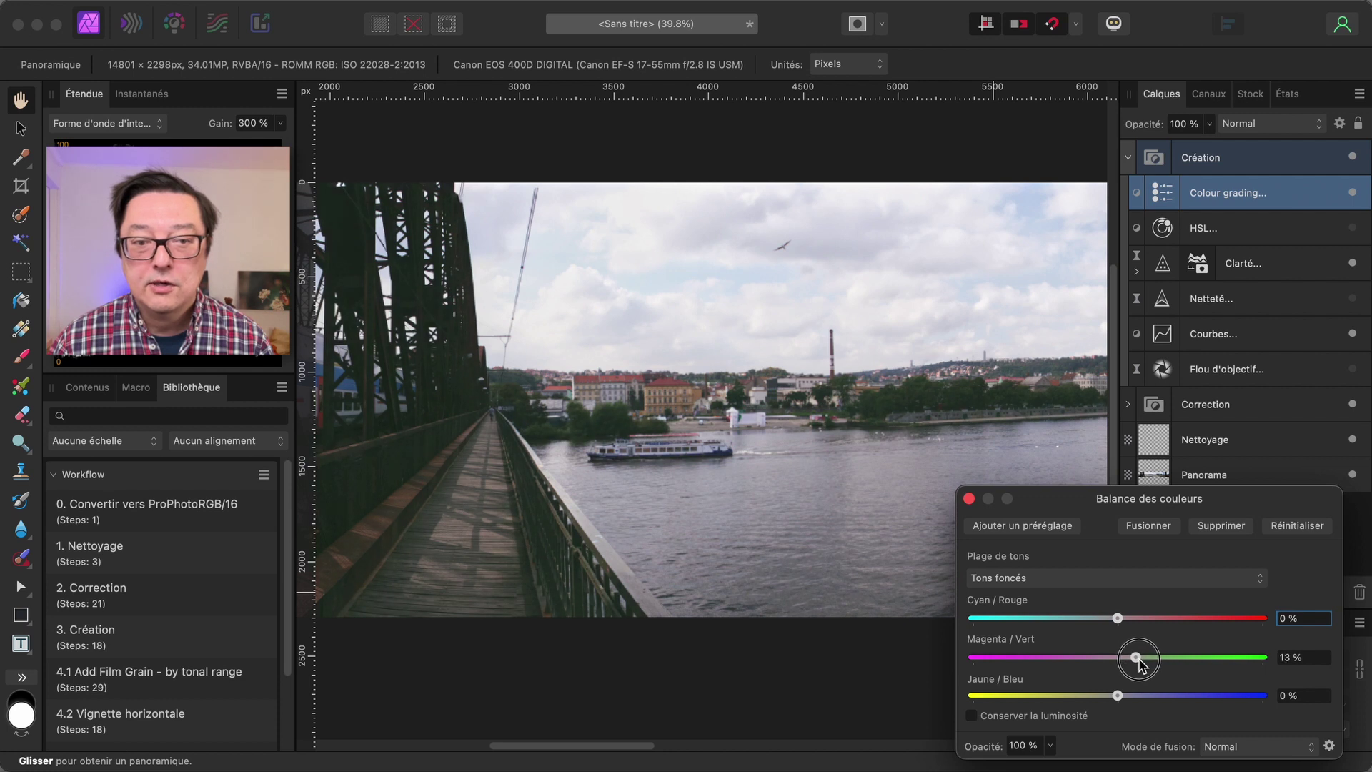
Push the highlights to -8% Magenta/Green and -20% Yellow/Blue.
{"action": "left_click", "coordinate": [1099, 583]}
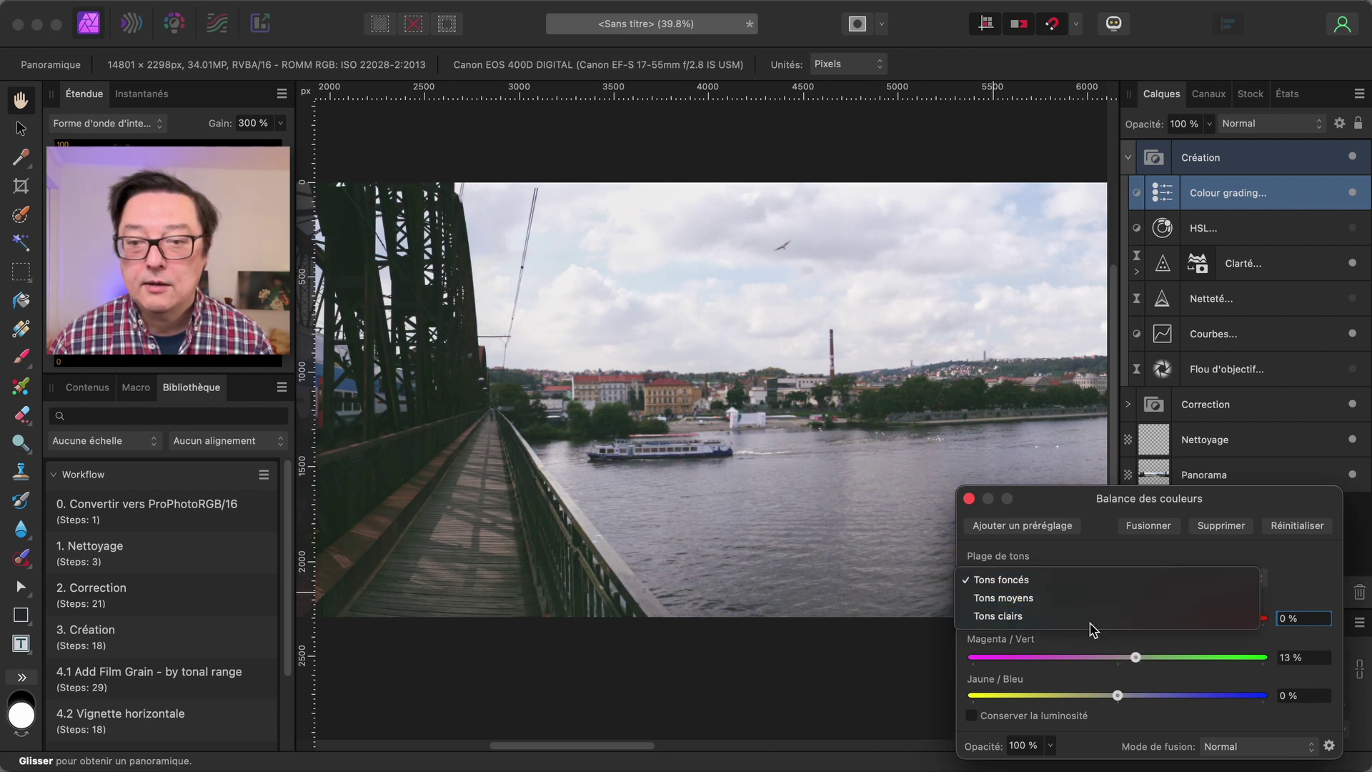
{"action": "left_click", "coordinate": [1104, 616]}
{"action": "mouse_move", "coordinate": [1119, 697]}
{"action": "left_mouse_down"}
{"action": "mouse_move", "coordinate": [1072, 696]}
{"action": "mouse_move", "coordinate": [1099, 663]}
{"action": "mouse_move", "coordinate": [1089, 697]}
{"action": "mouse_move", "coordinate": [1103, 666]}
{"action": "left_mouse_up"}
Fit and zoom the panorama, then set highlights to -20% Magenta/Green and -27% Yellow/Blue.
{"action": "key", "text": "super+0"}
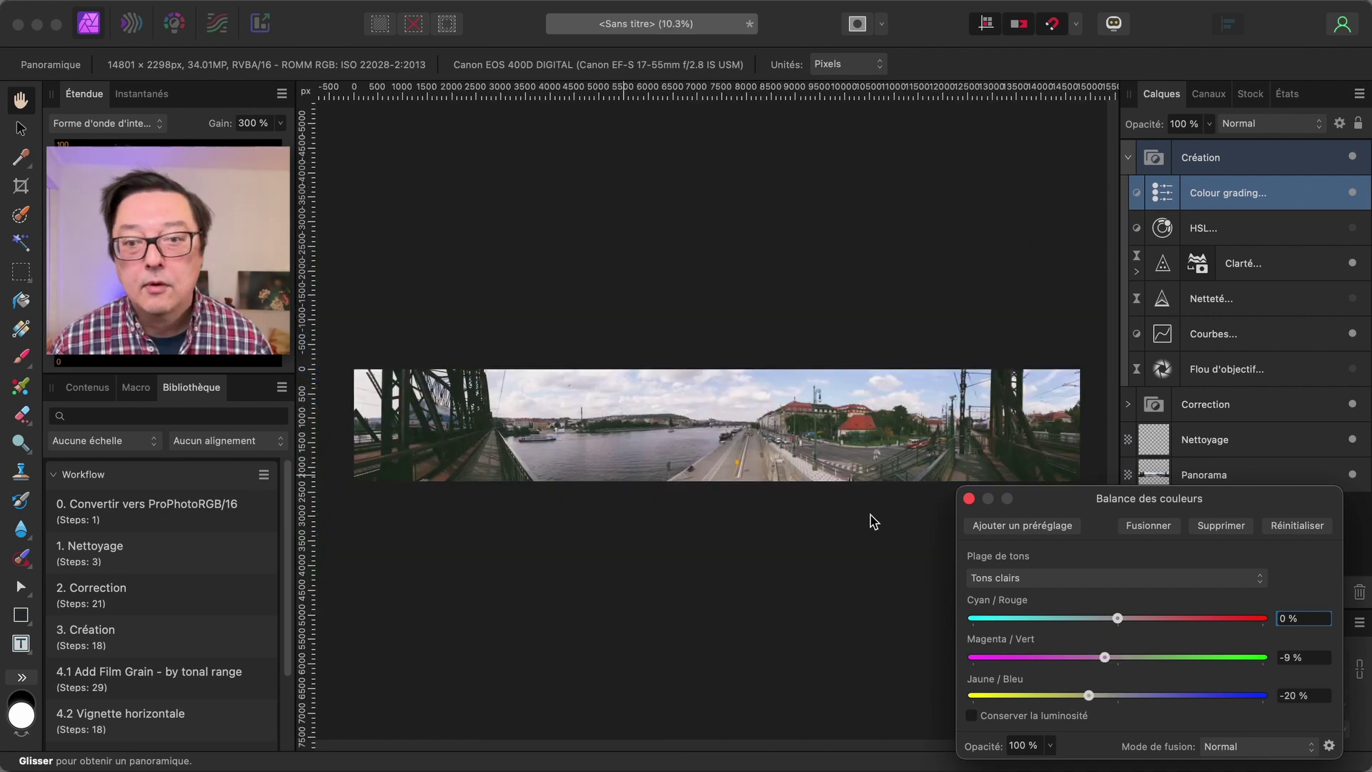
{"action": "scroll", "coordinate": [829, 453], "scroll_direction": "up", "scroll_amount": 3}
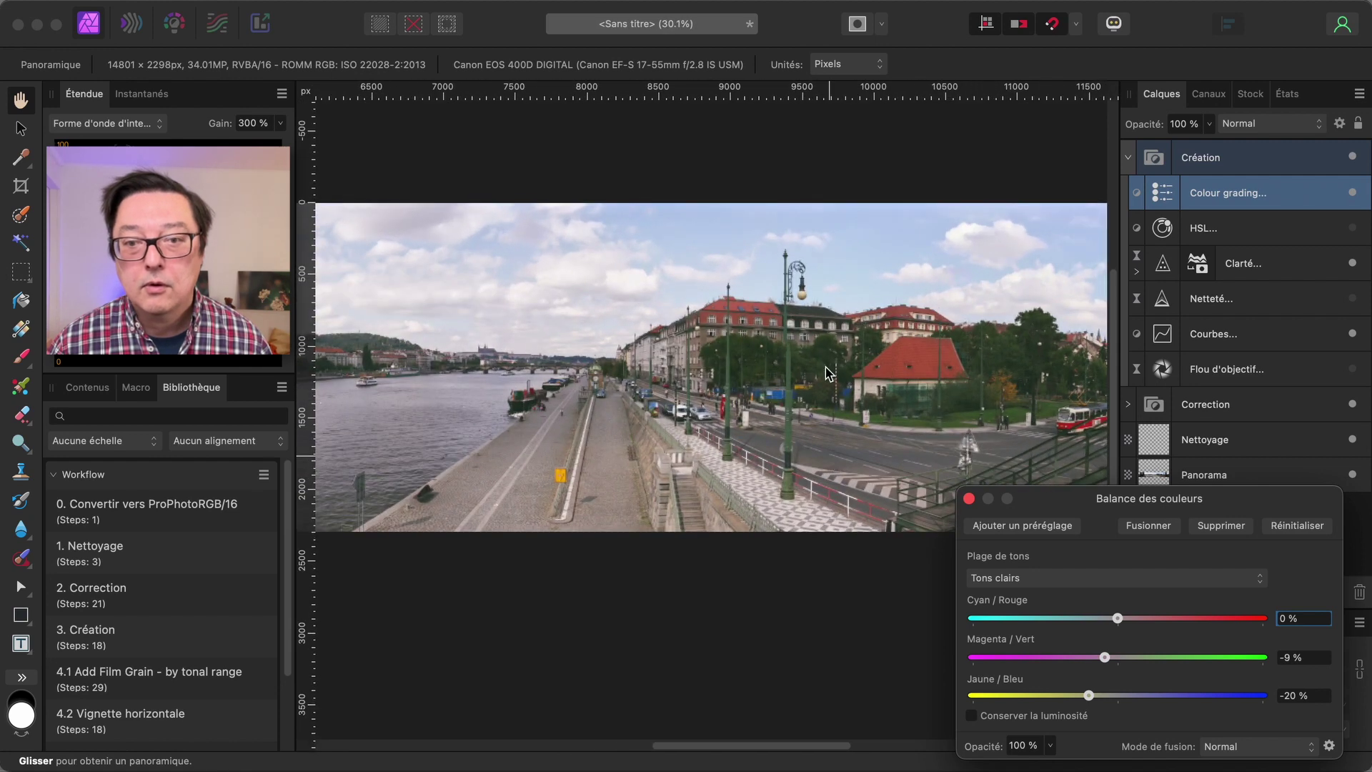
{"action": "left_click_drag", "start_coordinate": [826, 372], "coordinate": [805, 398]}
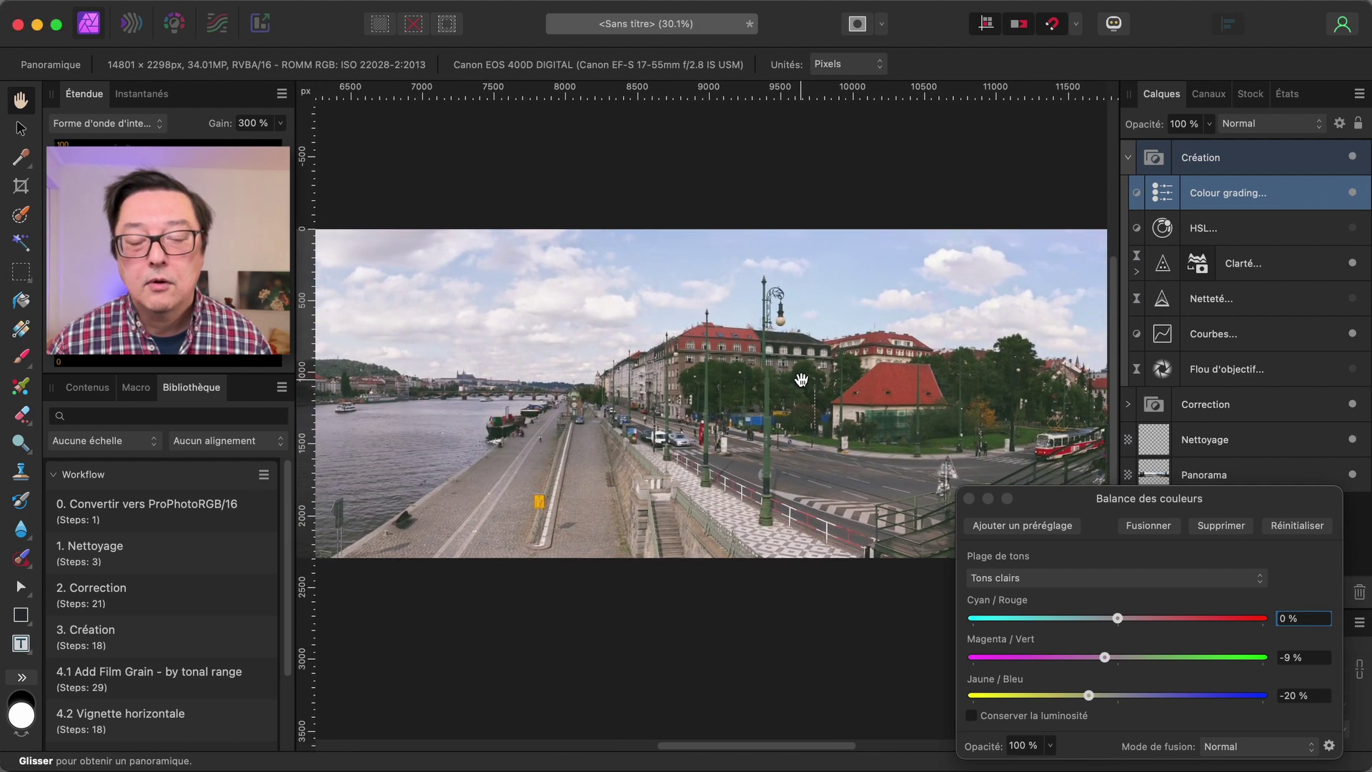
{"action": "left_click", "coordinate": [1105, 657]}
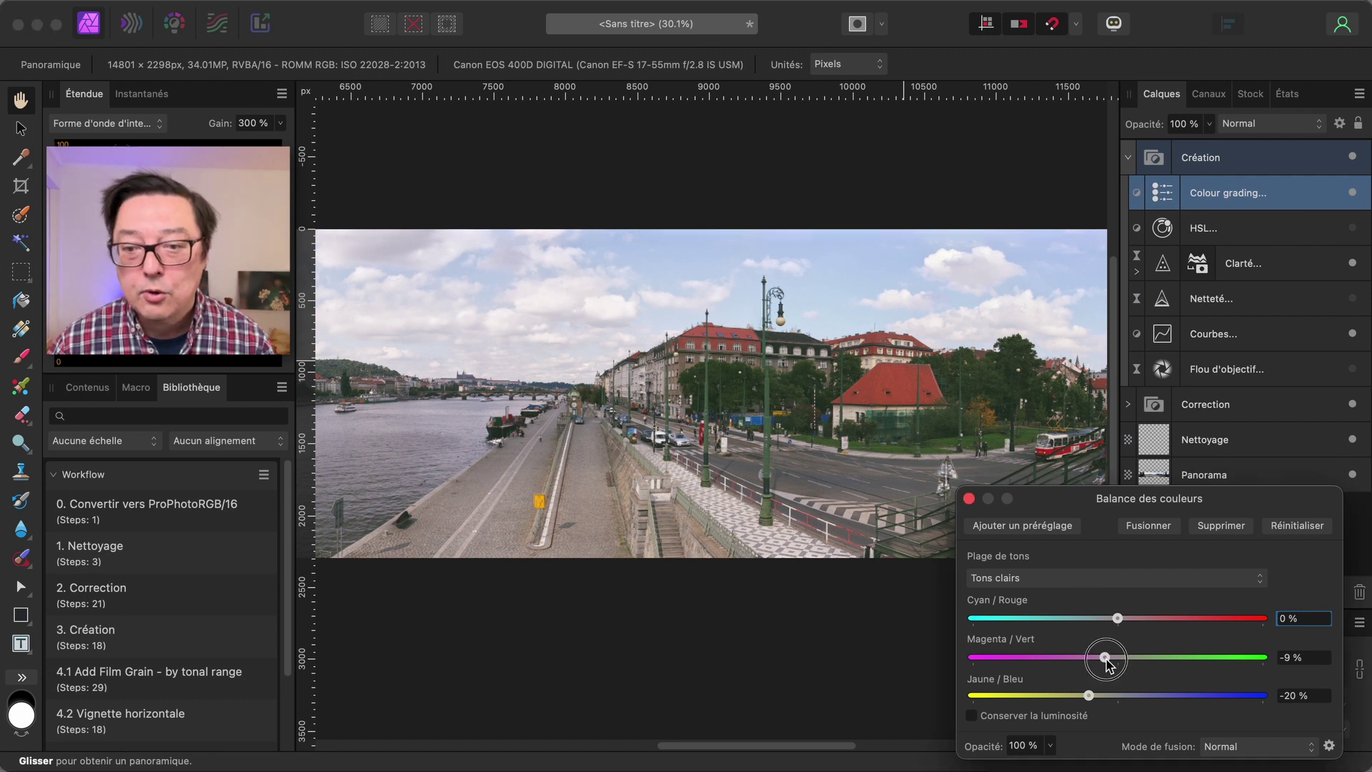
{"action": "mouse_move", "coordinate": [1106, 657]}
{"action": "left_mouse_down"}
{"action": "mouse_move", "coordinate": [1088, 657]}
{"action": "mouse_move", "coordinate": [1078, 694]}
{"action": "left_mouse_up"}
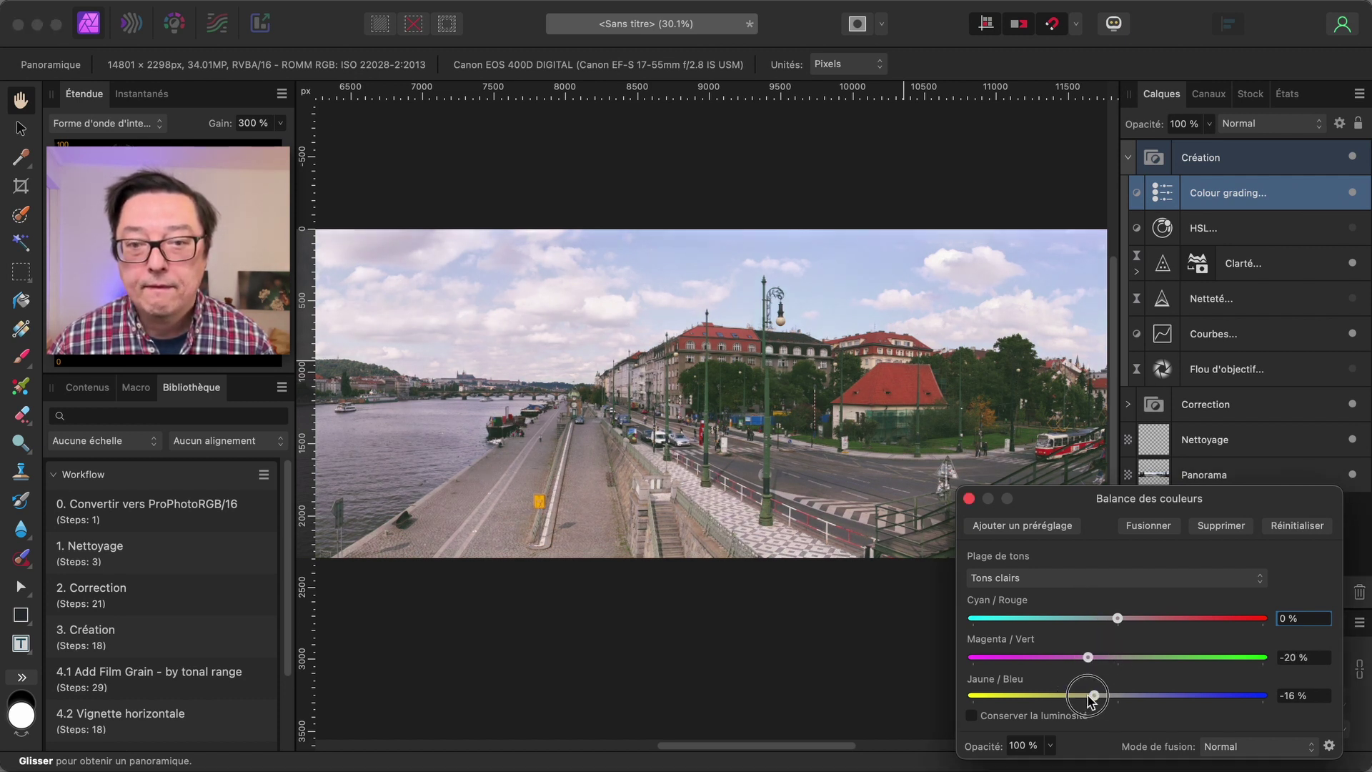
Set the midtones to -22% Magenta/Green and -11% Yellow/Blue.
{"action": "left_click", "coordinate": [1100, 577]}
{"action": "left_click", "coordinate": [1093, 561]}
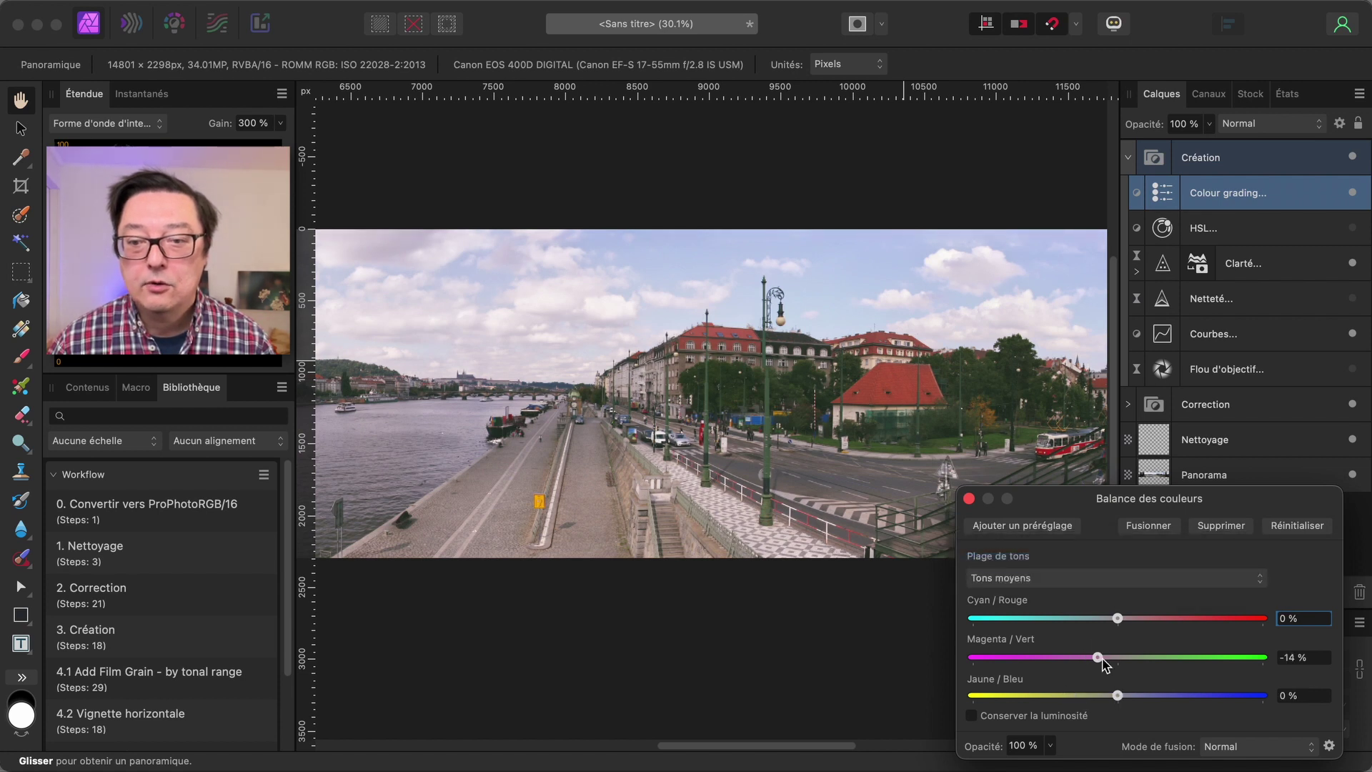
{"action": "left_click_drag", "start_coordinate": [1102, 658], "coordinate": [1085, 658]}
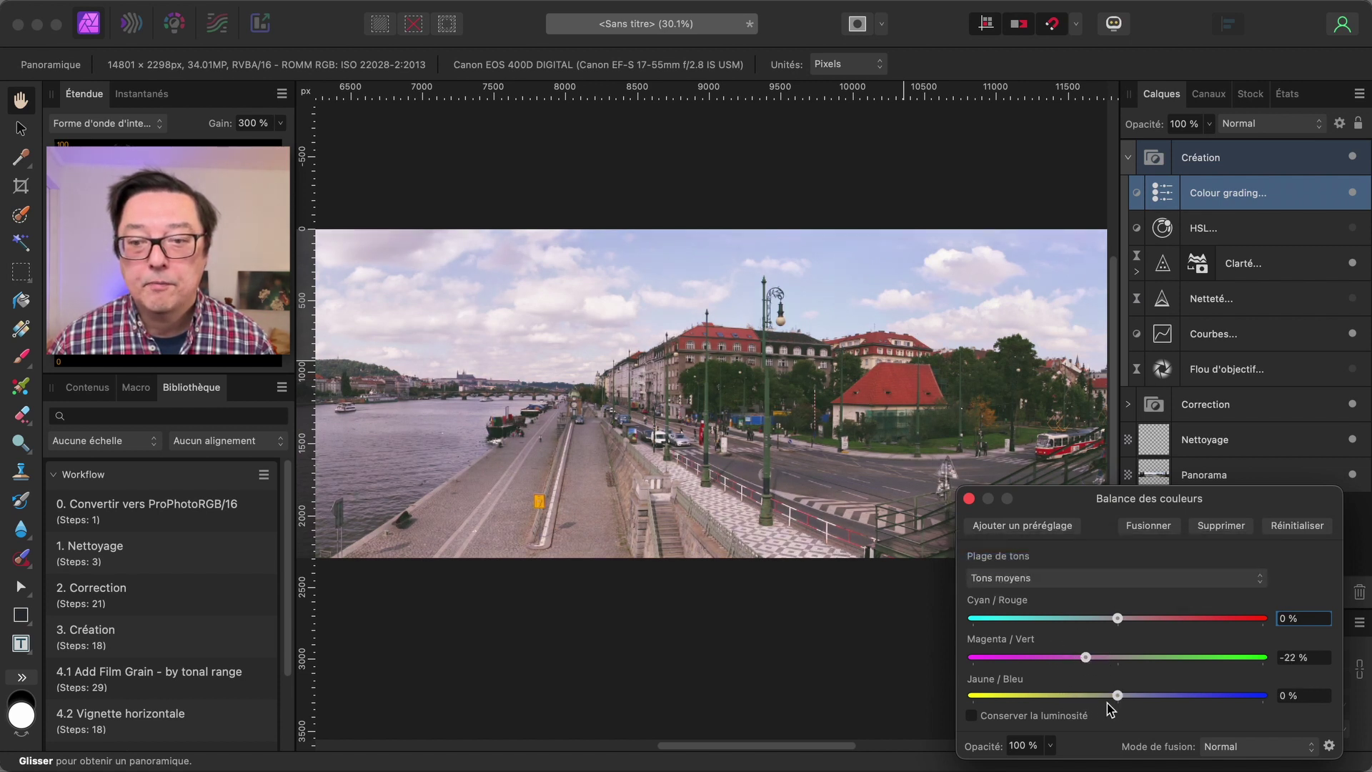
{"action": "left_click_drag", "start_coordinate": [1117, 695], "coordinate": [1101, 695]}
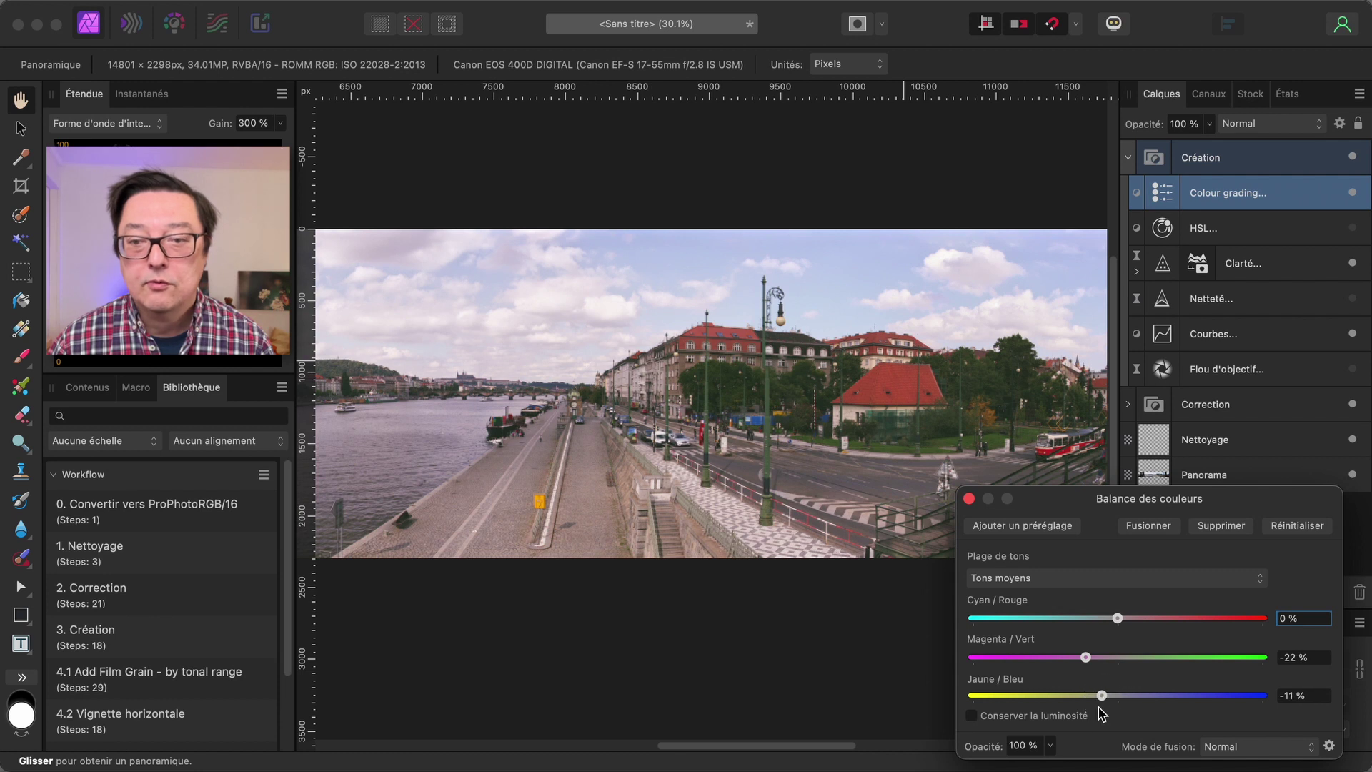
Raise the shadows' green shift to 23% and fit the whole panorama in view.
{"action": "left_click", "coordinate": [1115, 577]}
{"action": "left_click", "coordinate": [1115, 561]}
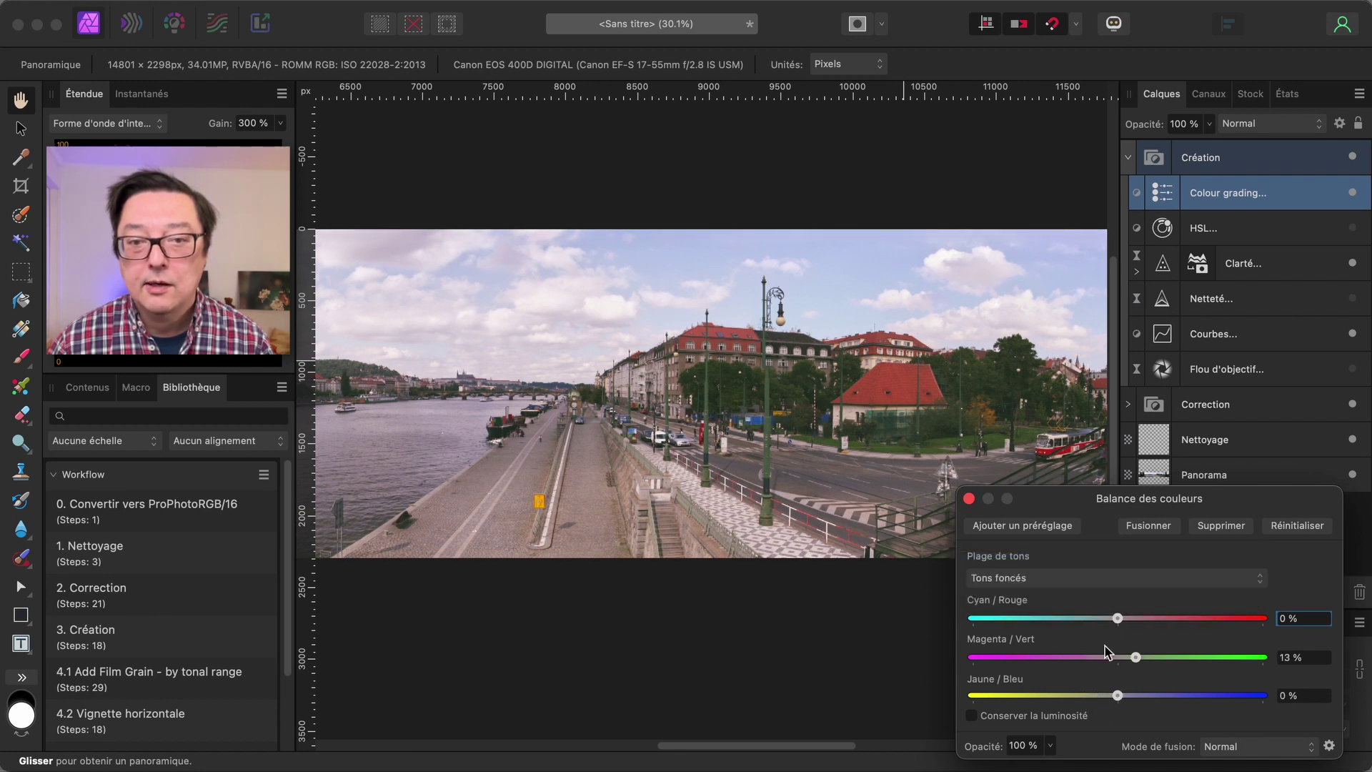
{"action": "left_click_drag", "start_coordinate": [1134, 658], "coordinate": [1149, 657]}
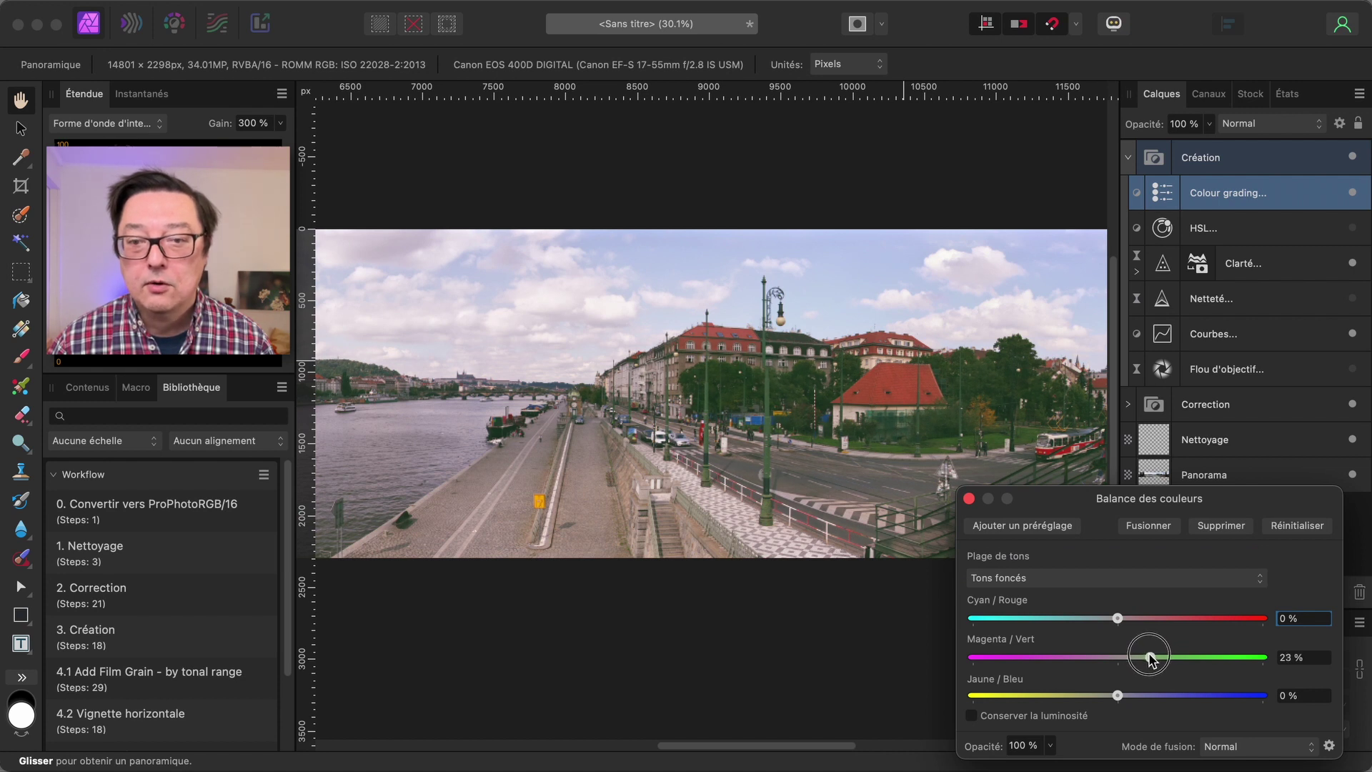
{"action": "left_click", "coordinate": [1356, 195]}
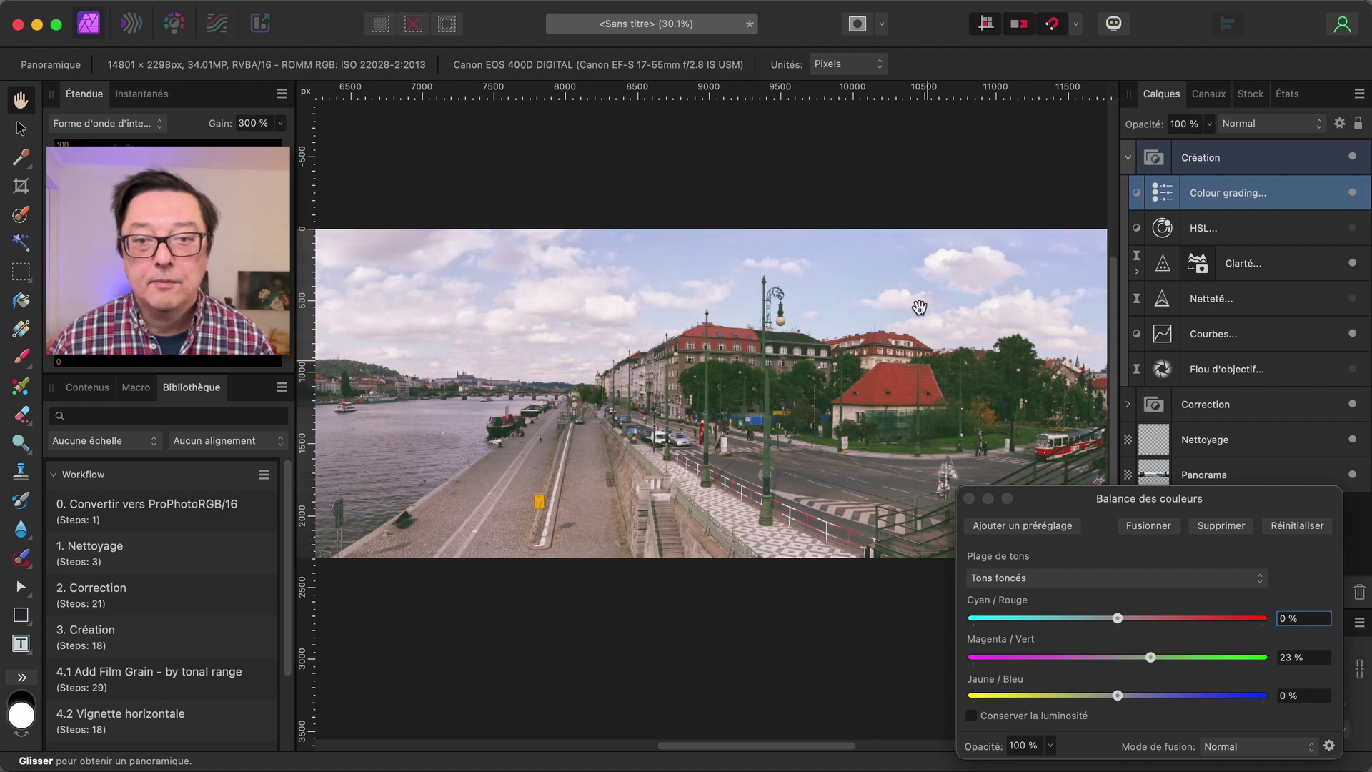
{"action": "left_click_drag", "start_coordinate": [829, 315], "coordinate": [588, 302]}
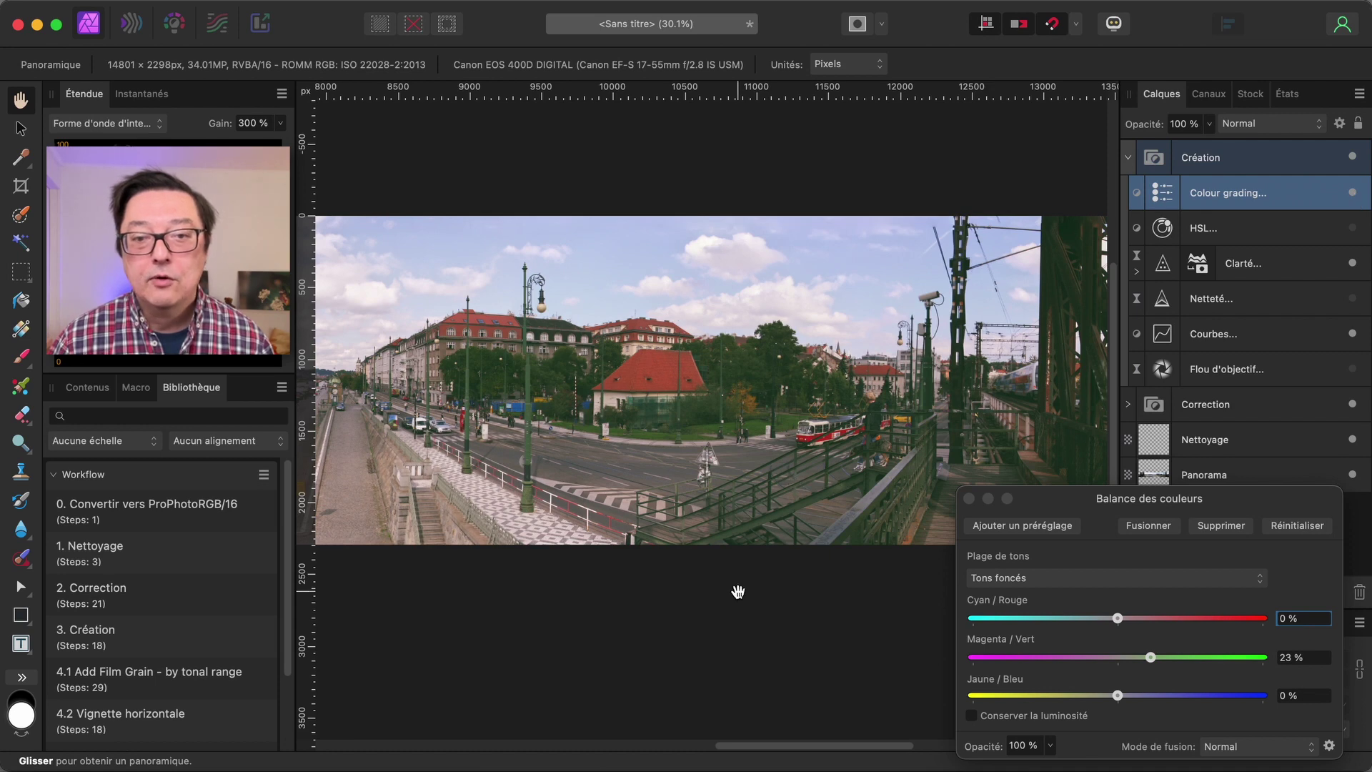
{"action": "key", "text": "super+0"}
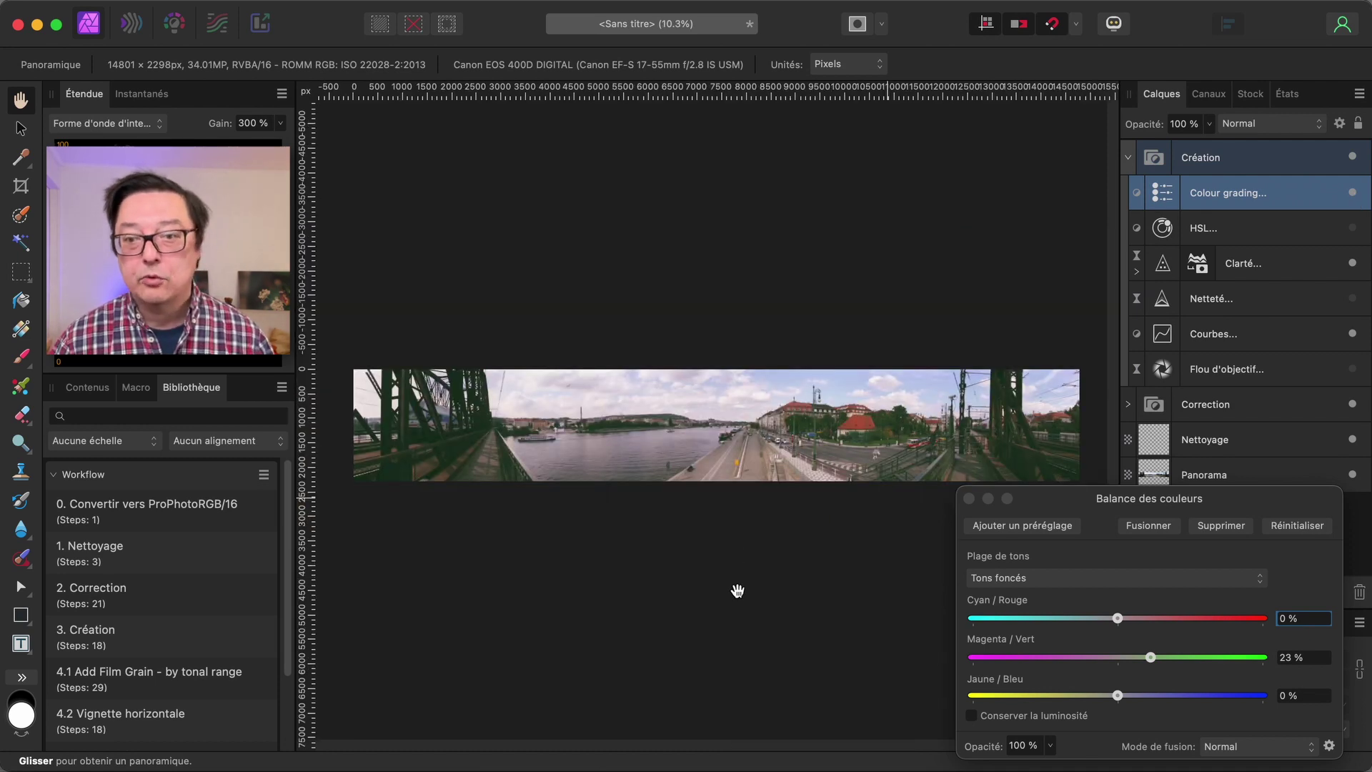
Close the Colour Balance settings dialog.
{"action": "left_click", "coordinate": [969, 498]}
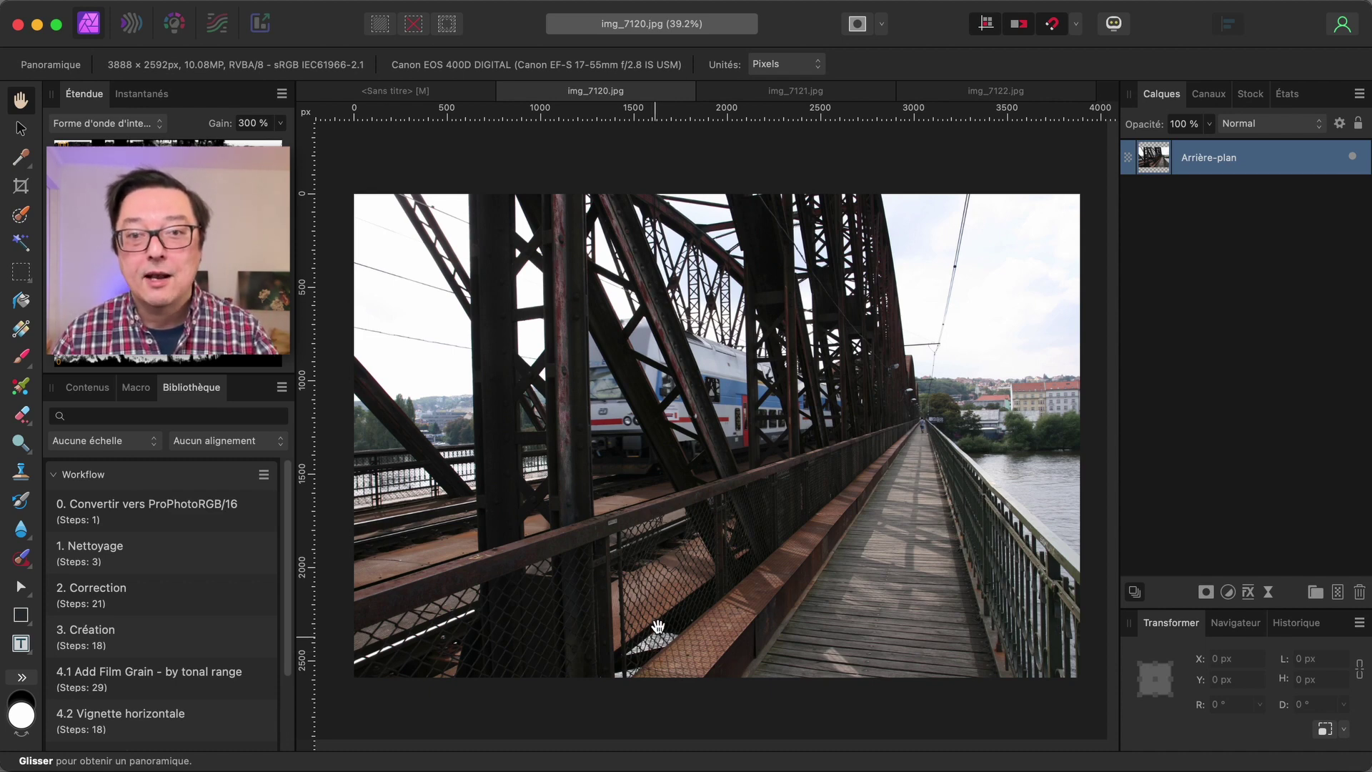
{"action": "left_click", "coordinate": [782, 94]}
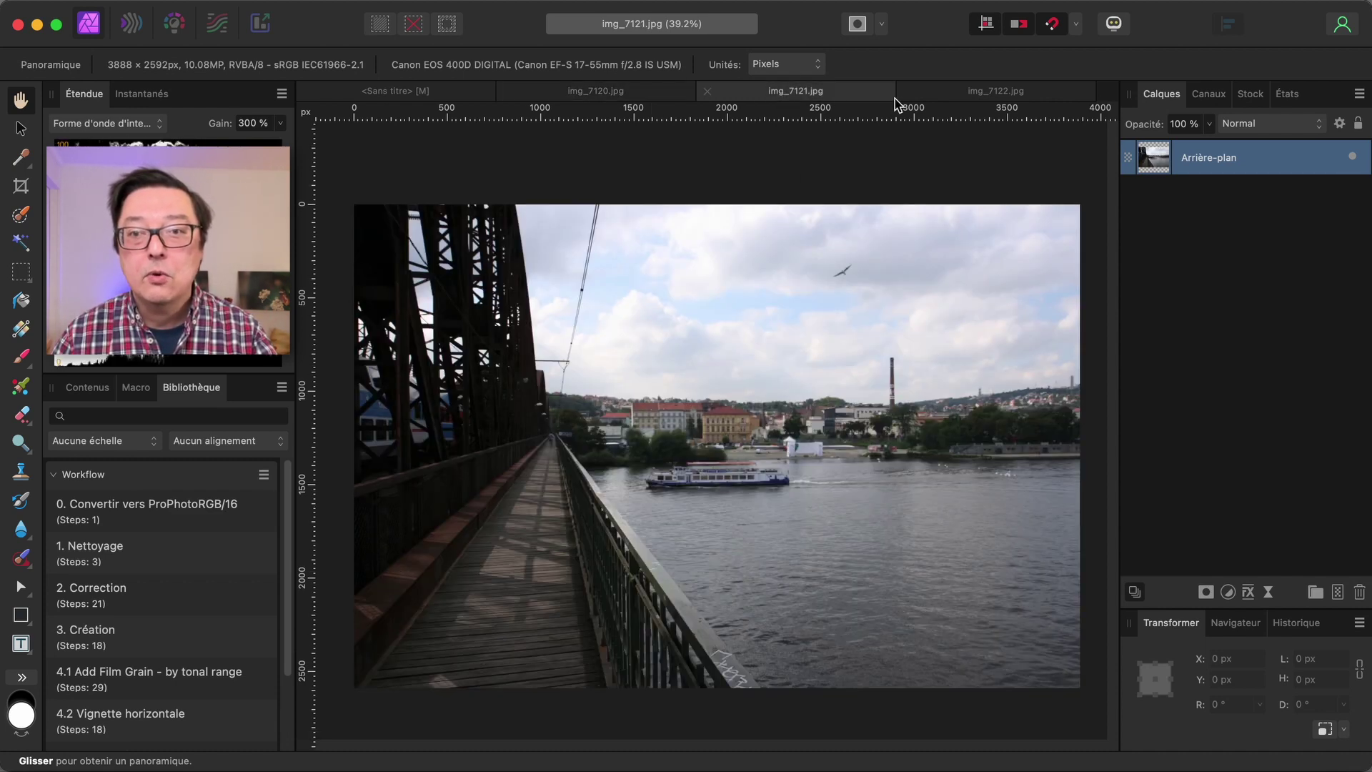
{"action": "left_click", "coordinate": [947, 97]}
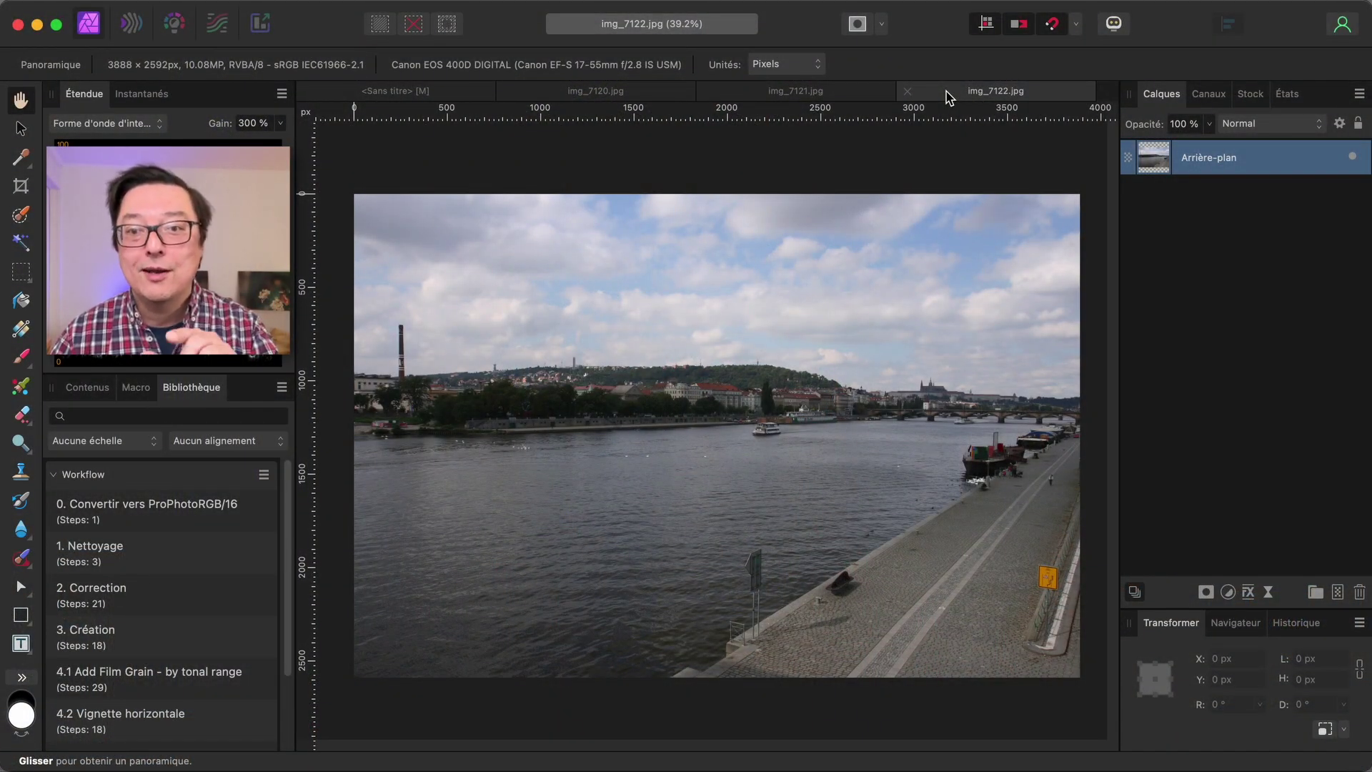
{"action": "left_click", "coordinate": [618, 100]}
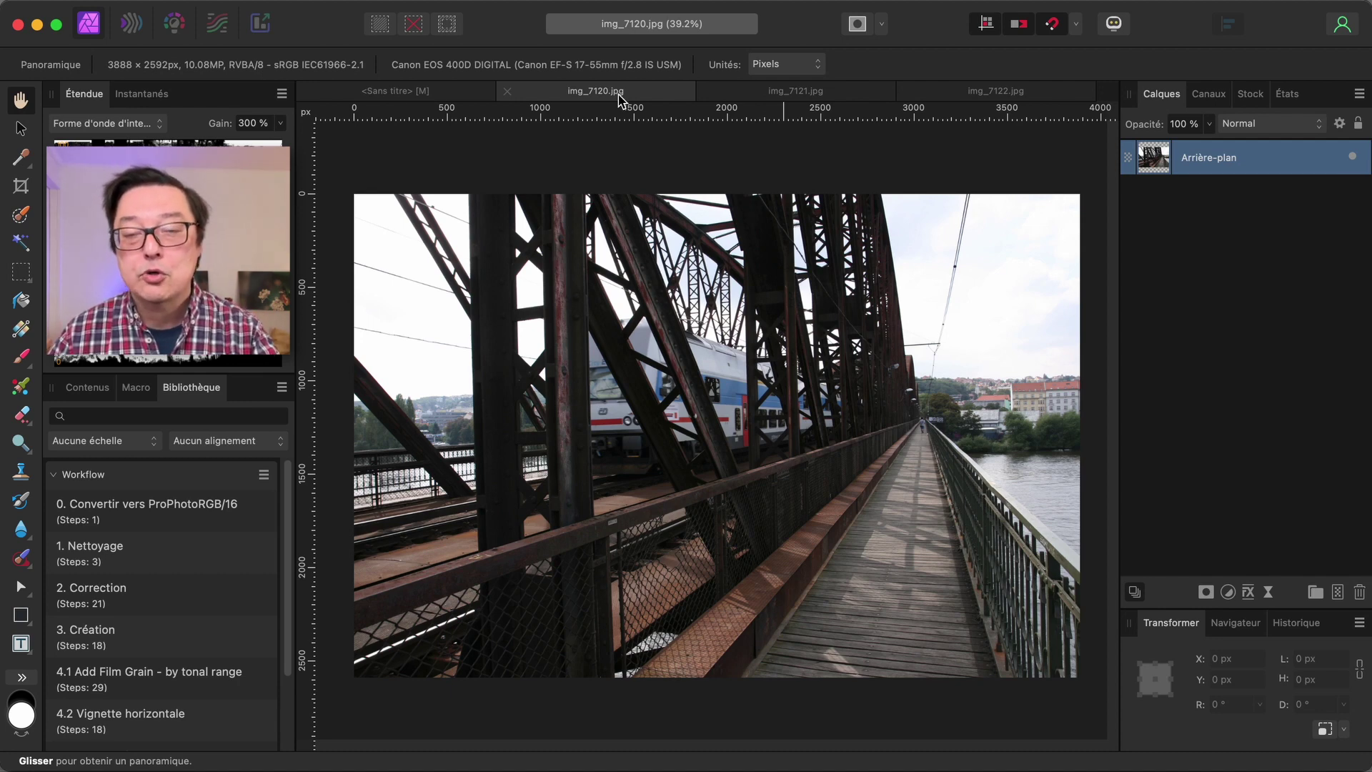
{"action": "left_click", "coordinate": [957, 98]}
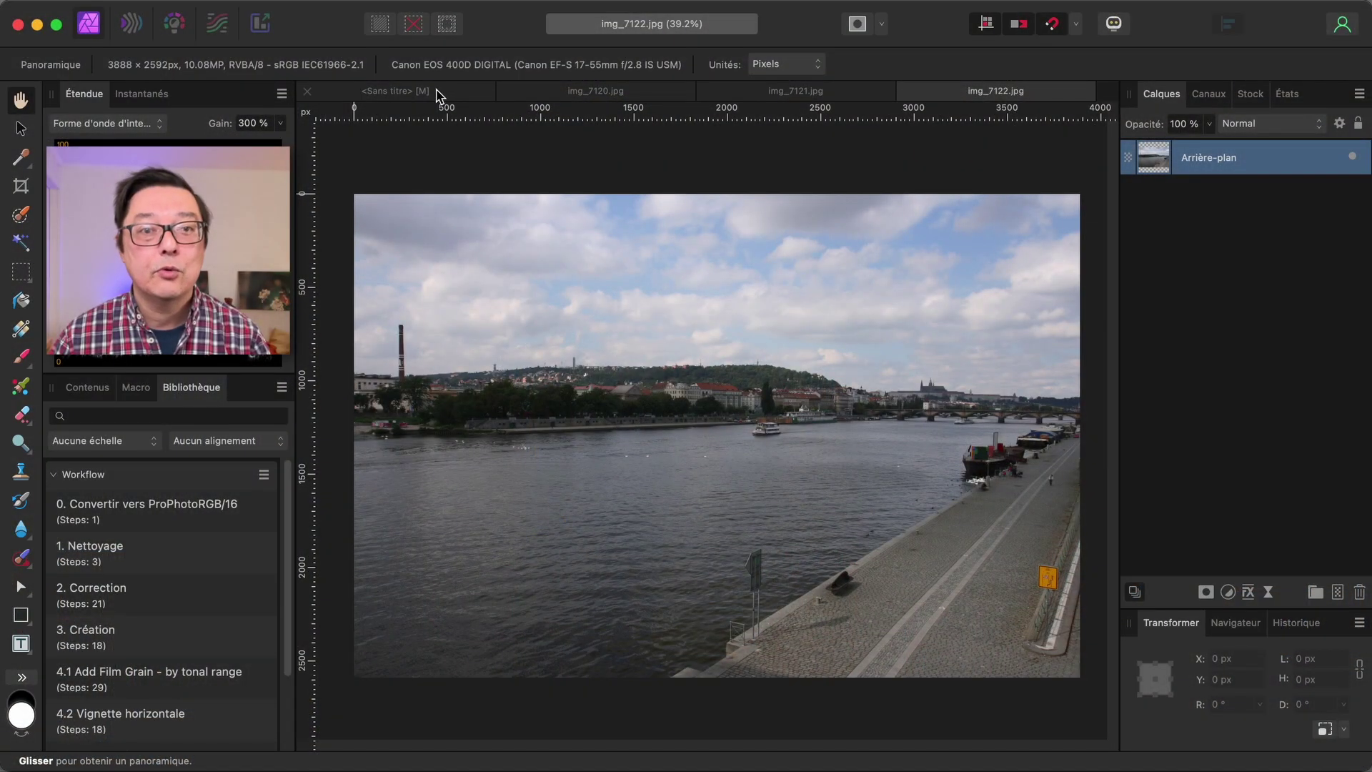
{"action": "left_click", "coordinate": [435, 92]}
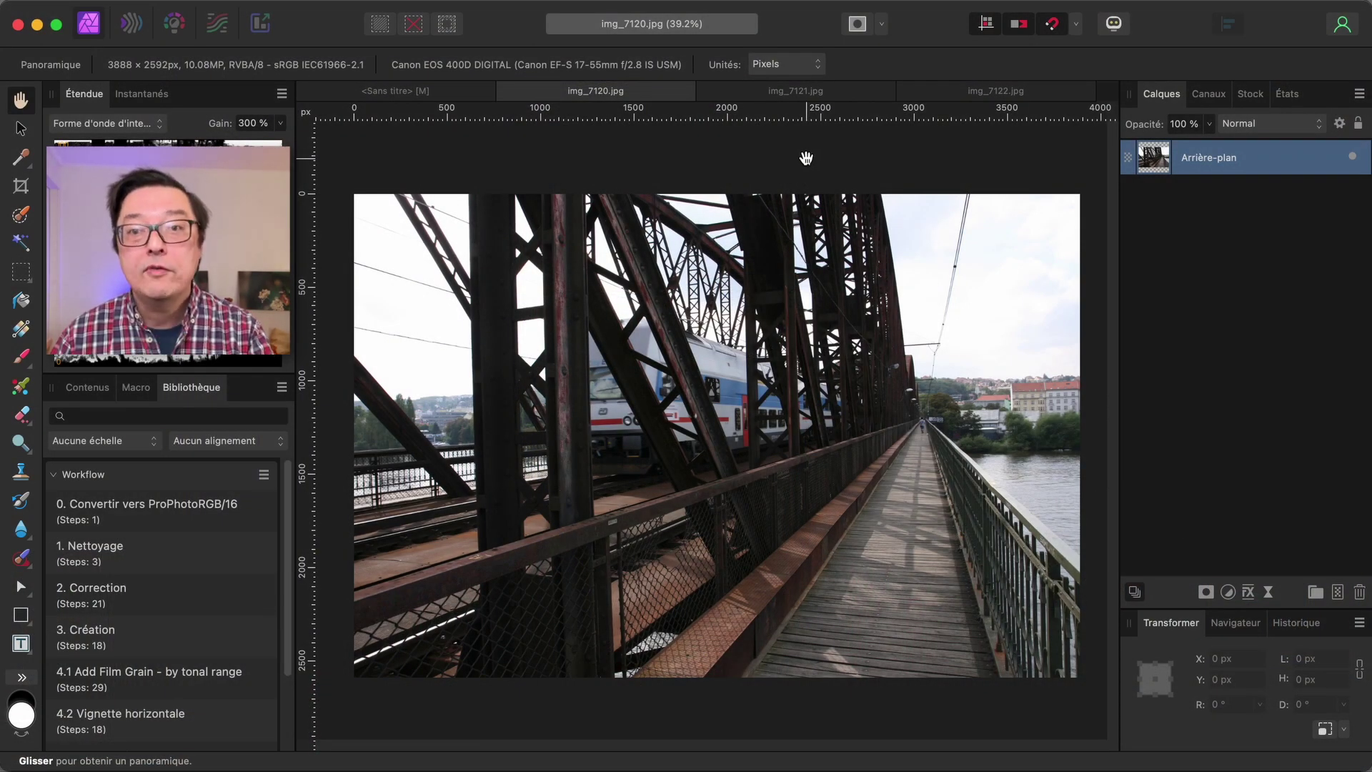
View source photo img_7121.jpg, then the embankment photo img_7122.jpg.
{"action": "left_click", "coordinate": [800, 96]}
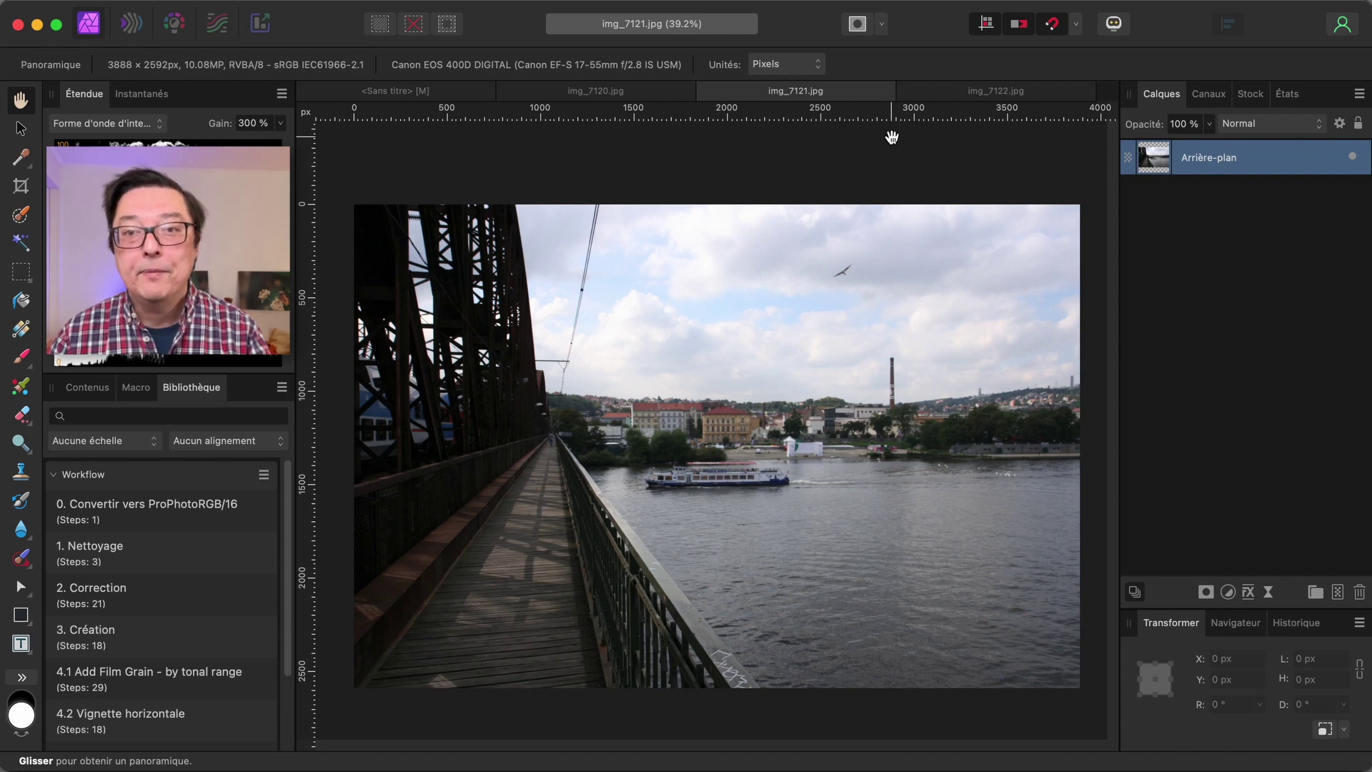
{"action": "left_click", "coordinate": [993, 91]}
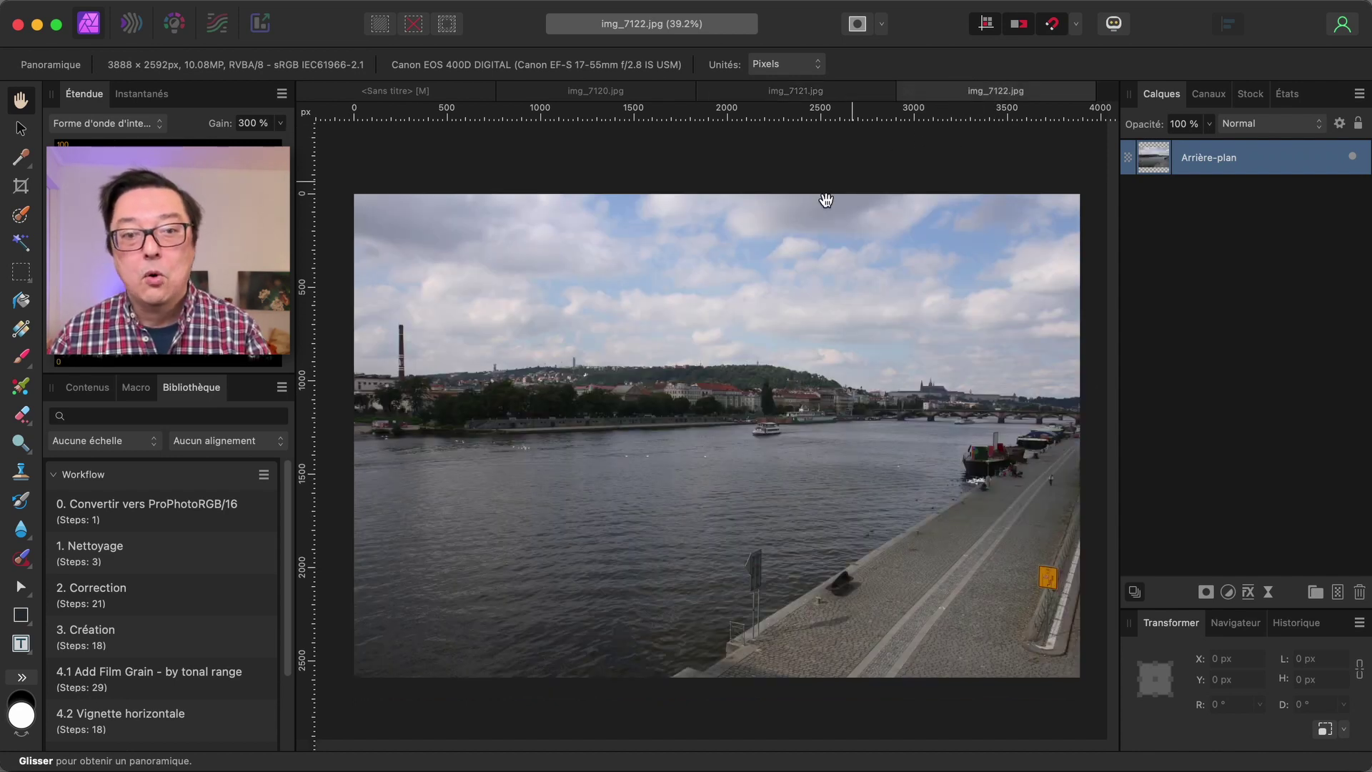